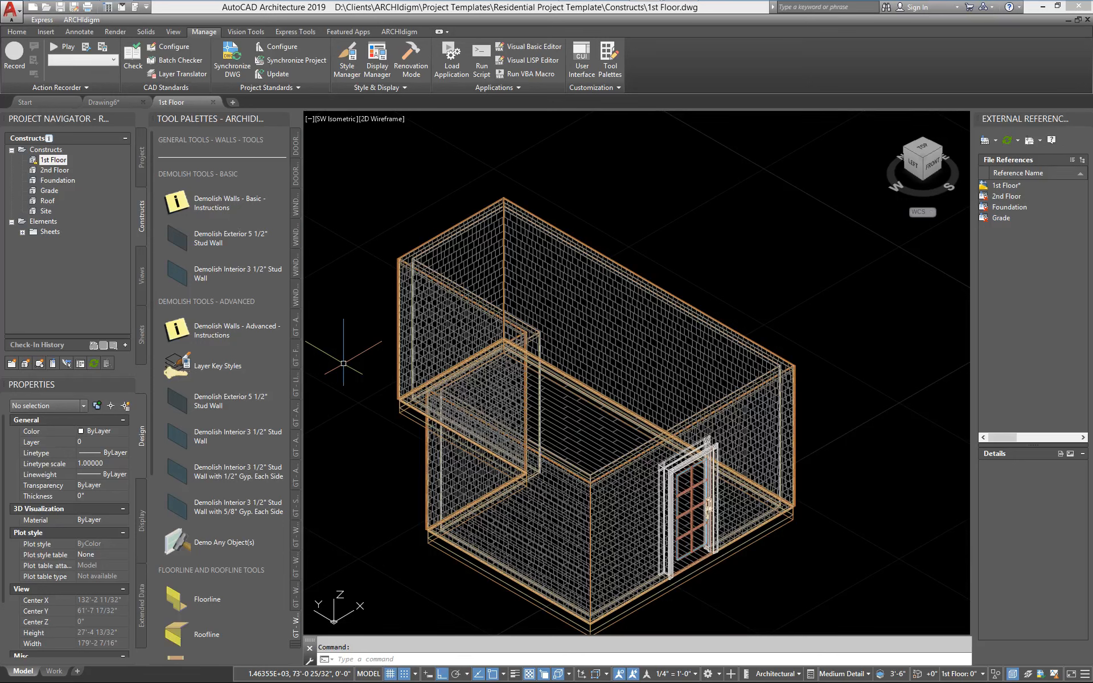
# Look up the drawing's Layer Key Styles among the multi-purpose objects in the Style Manager, then cancel out
pyautogui.moveTo(418, 349)
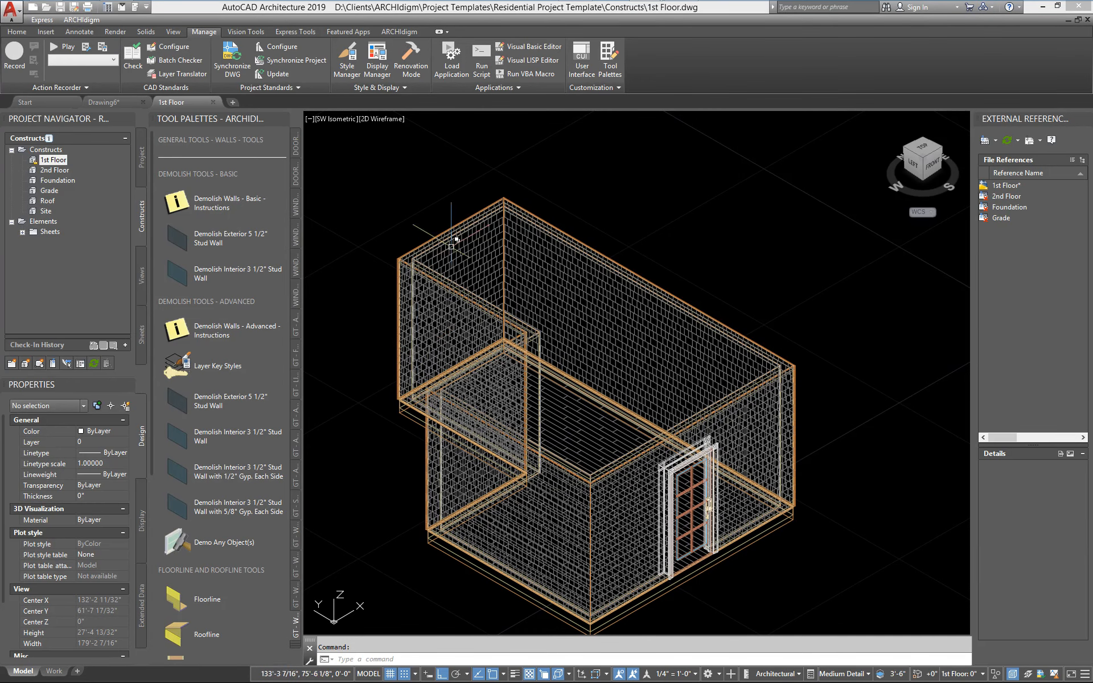
pyautogui.click(348, 69)
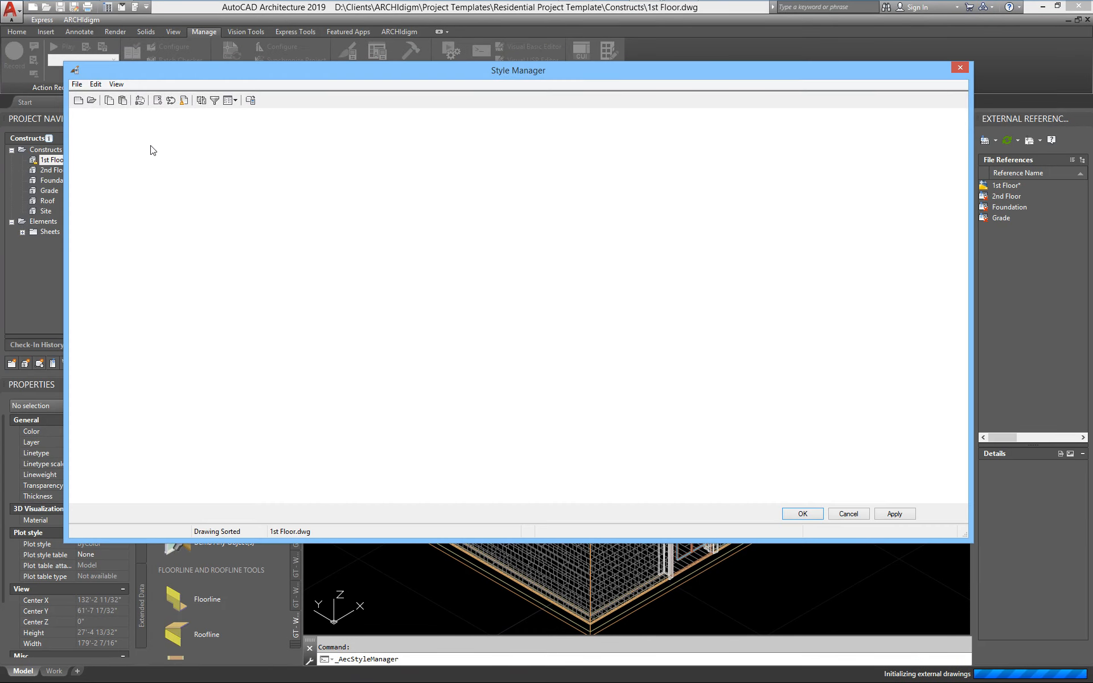
pyautogui.click(87, 145)
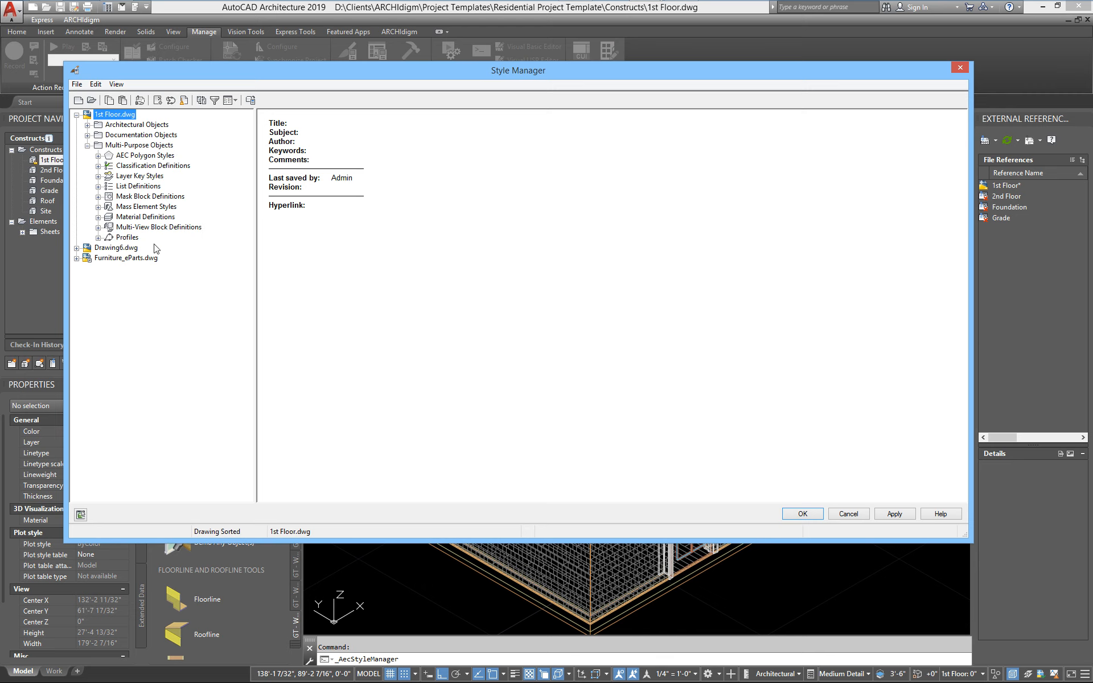
pyautogui.click(131, 176)
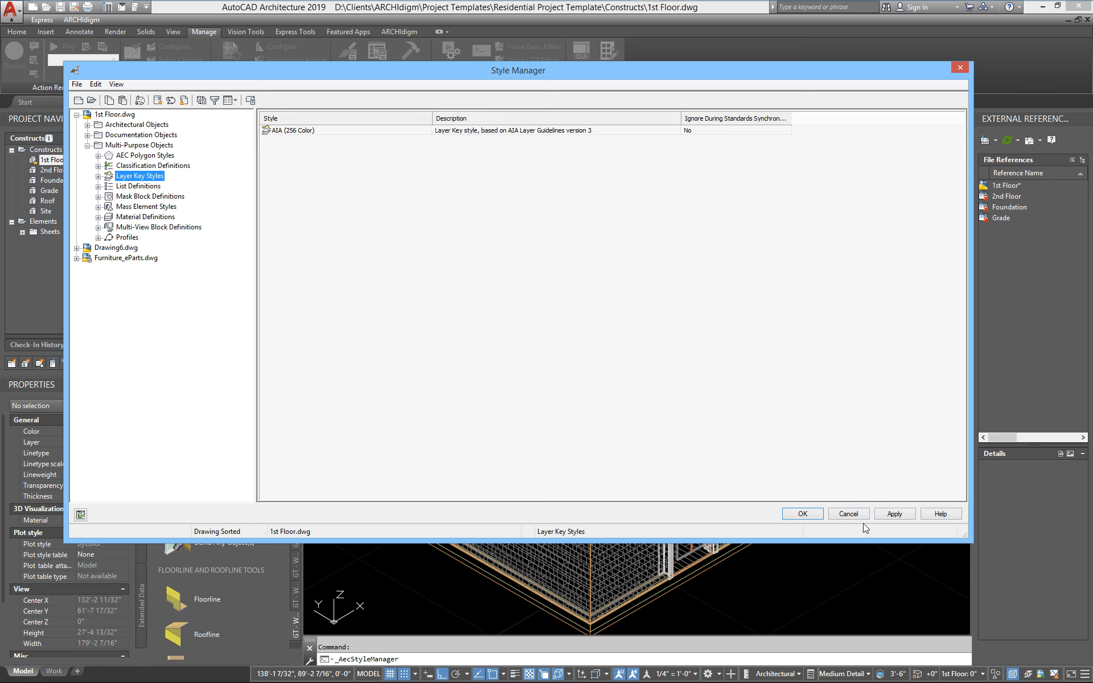
pyautogui.click(851, 515)
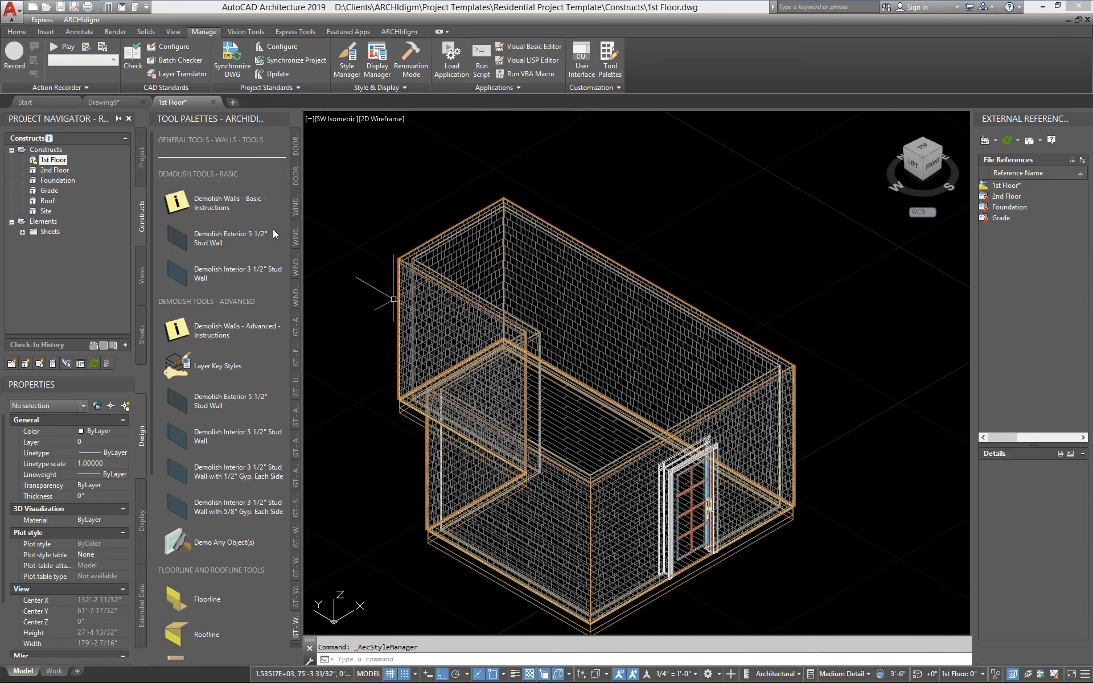
# View the layer key styles from the Layer Properties Manager, then close both windows
pyautogui.write('la')
pyautogui.press('Return')
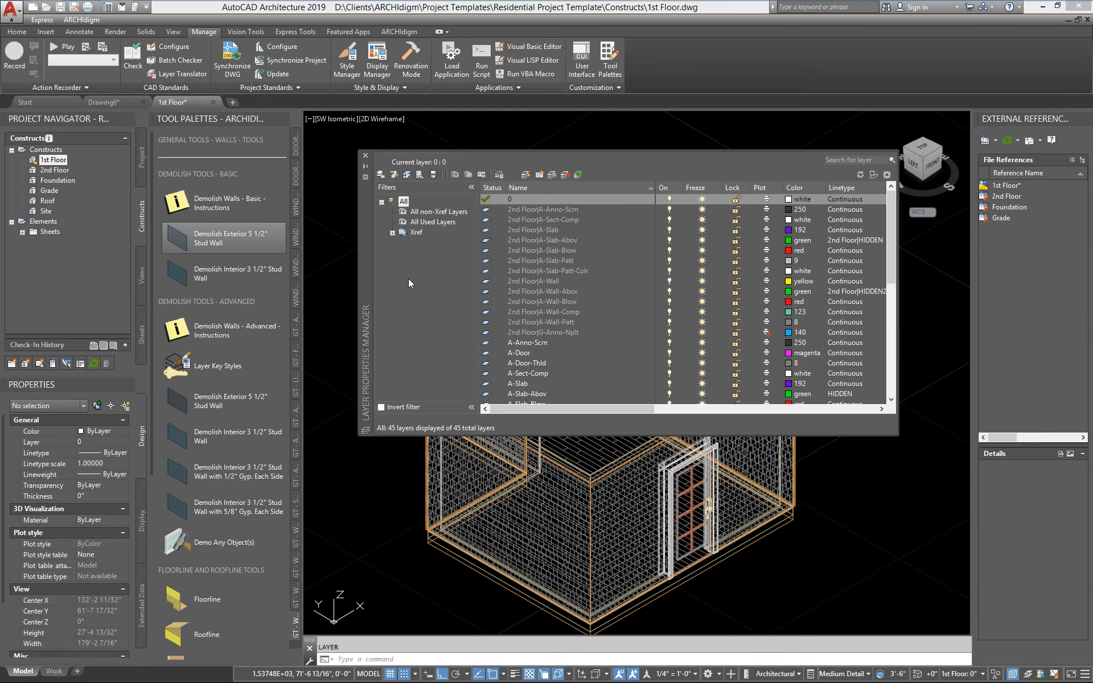
pyautogui.click(395, 176)
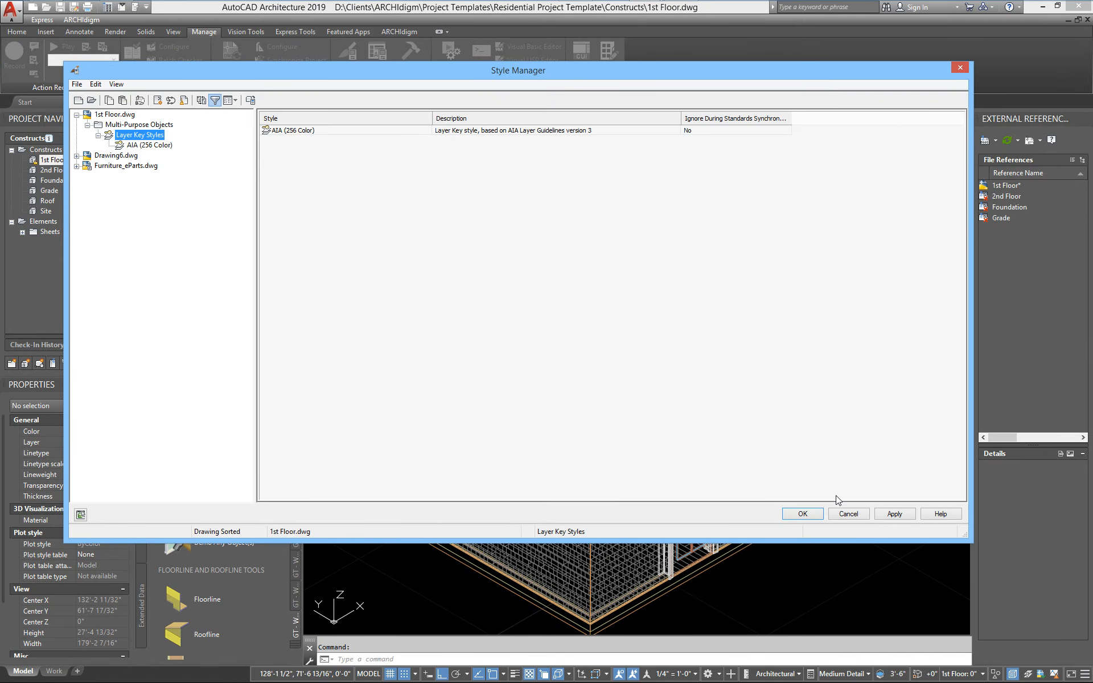
pyautogui.click(803, 514)
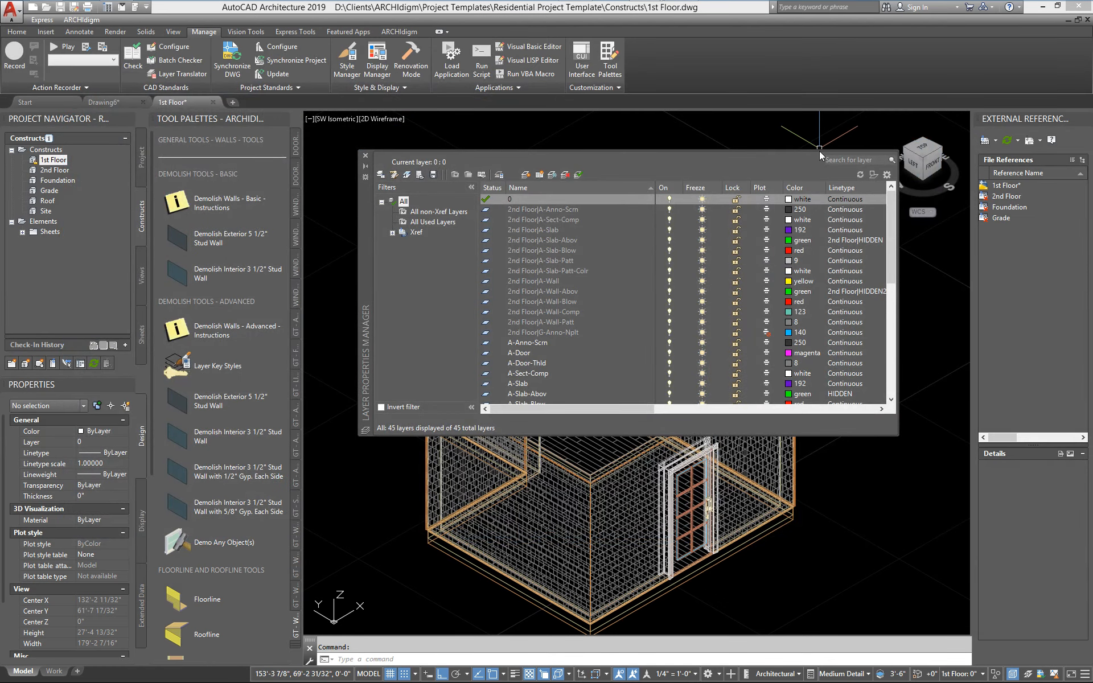
pyautogui.click(365, 156)
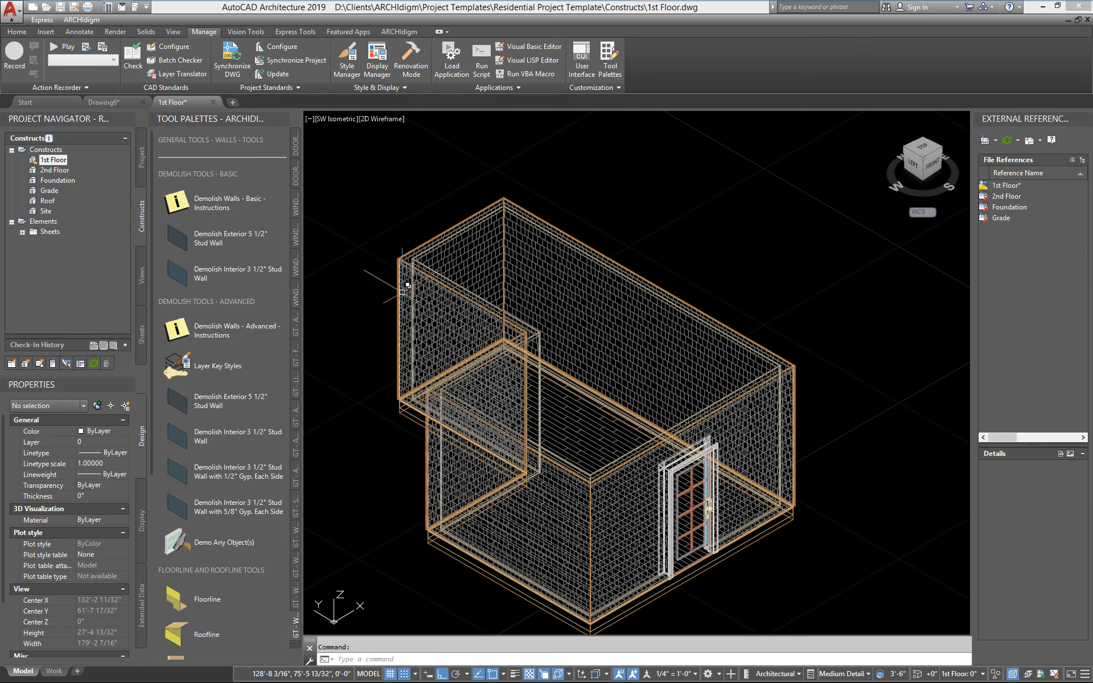
# Run the LAYERKEYSTYLE command and open the AIA (256 Color) style's list of keys
pyautogui.moveTo(408, 285)
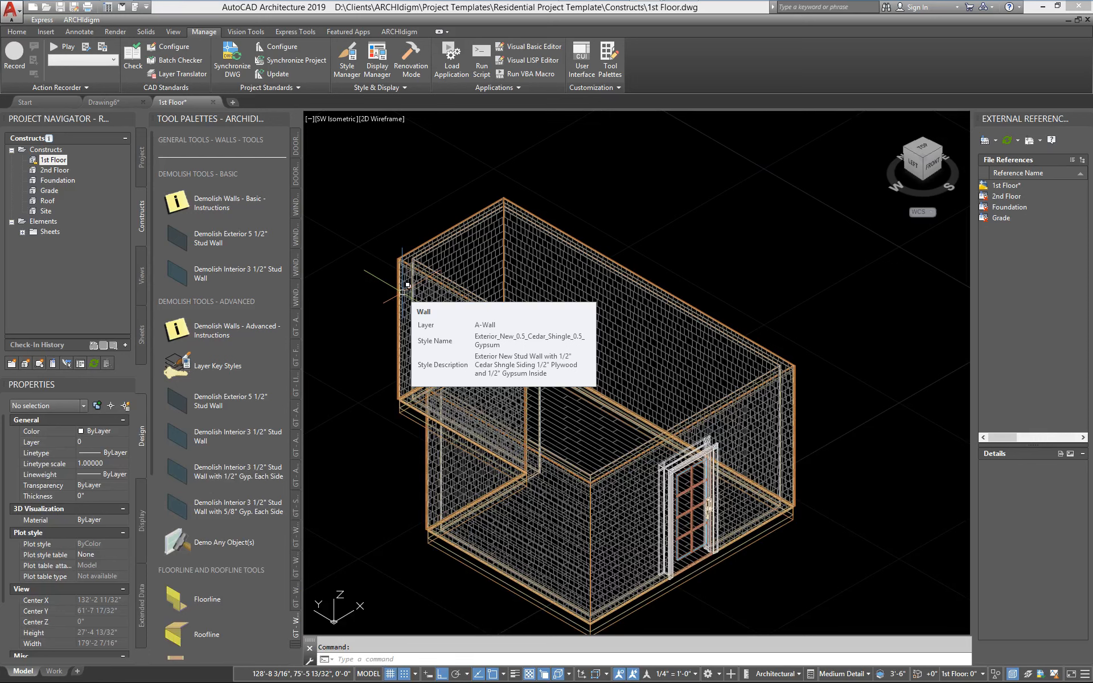
pyautogui.write('layerkey')
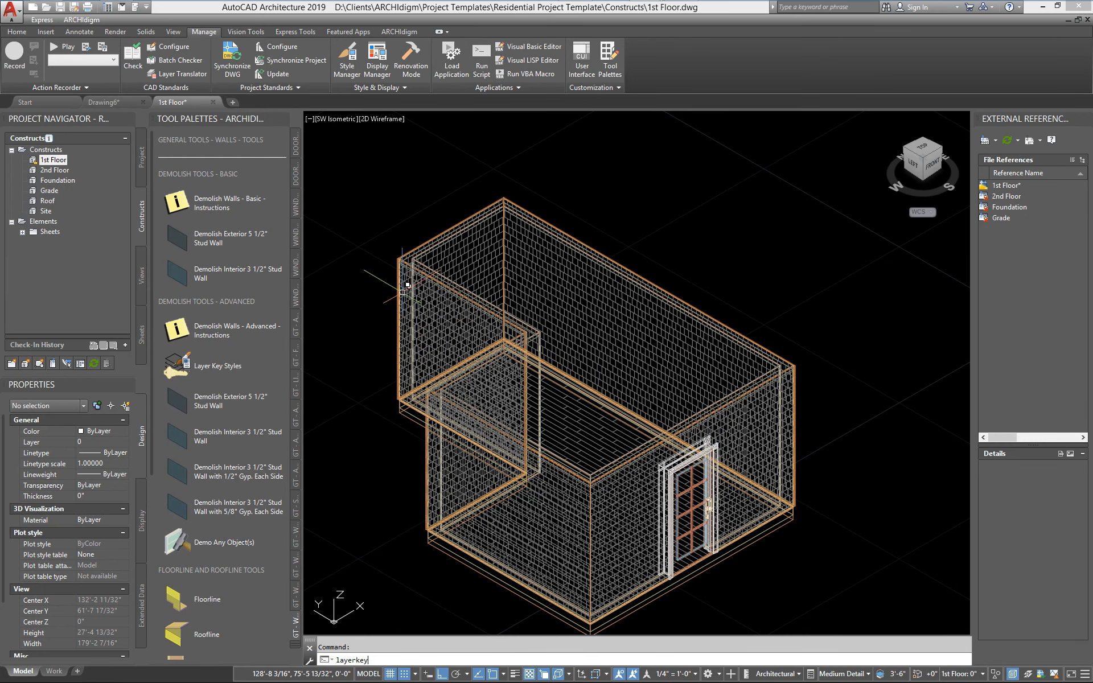
pyautogui.write('style')
pyautogui.press('Return')
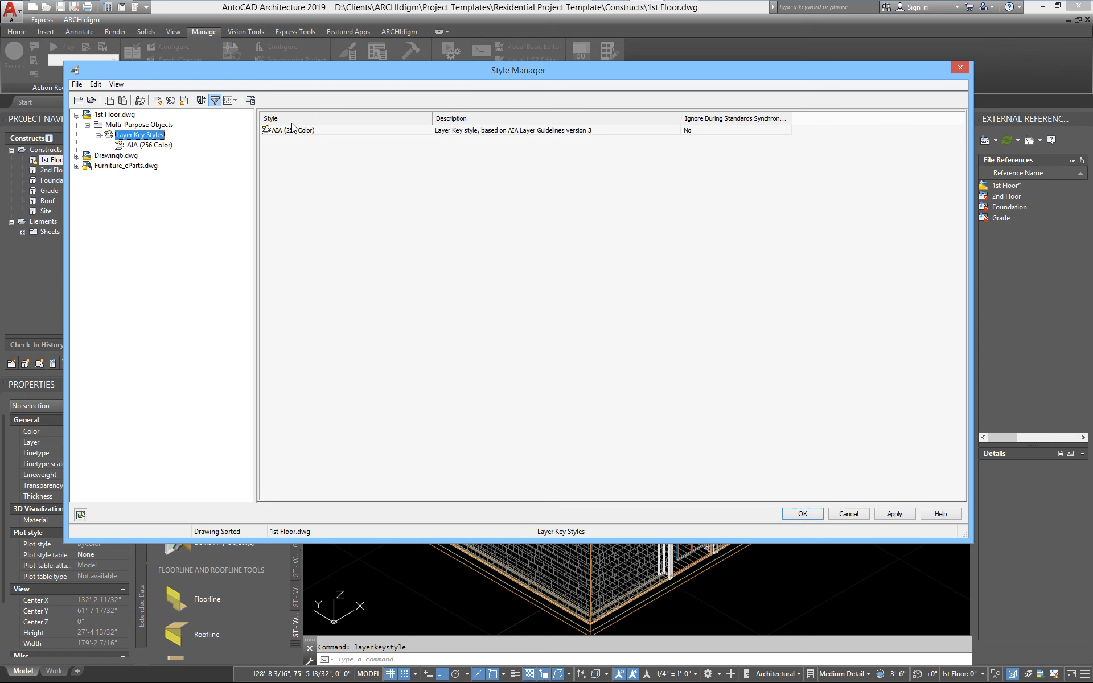
pyautogui.click(291, 131)
pyautogui.doubleClick(290, 132)
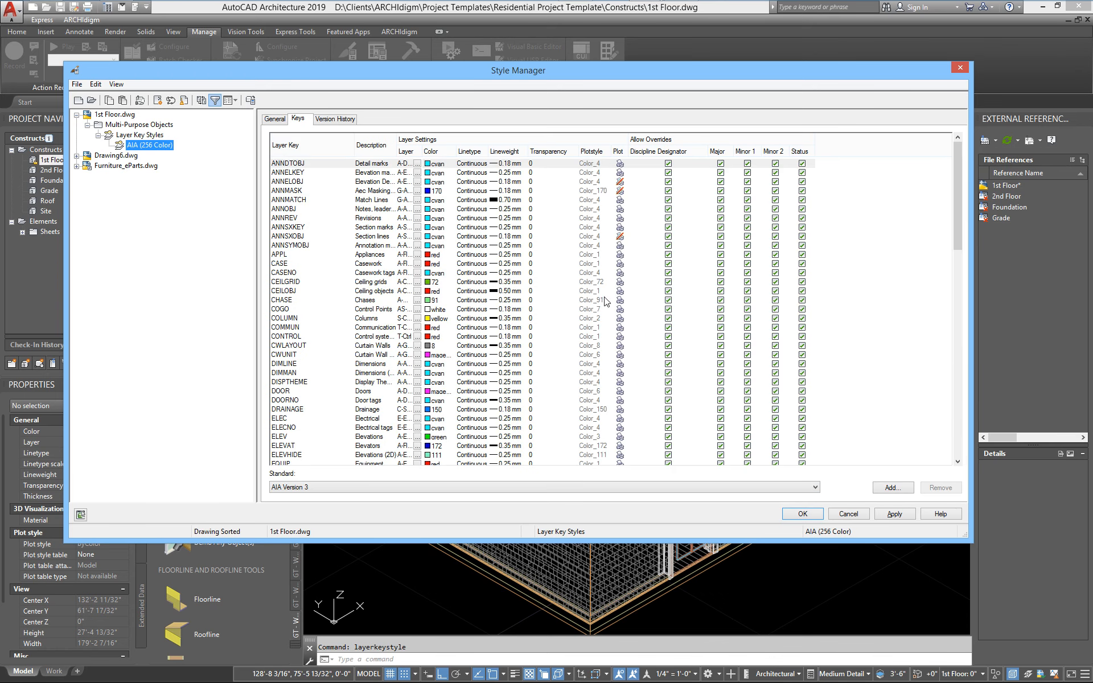
# Widen the Description and Layer columns and examine the layer keys down to the WALL key
pyautogui.moveTo(397, 149); pyautogui.dragTo(573, 152)
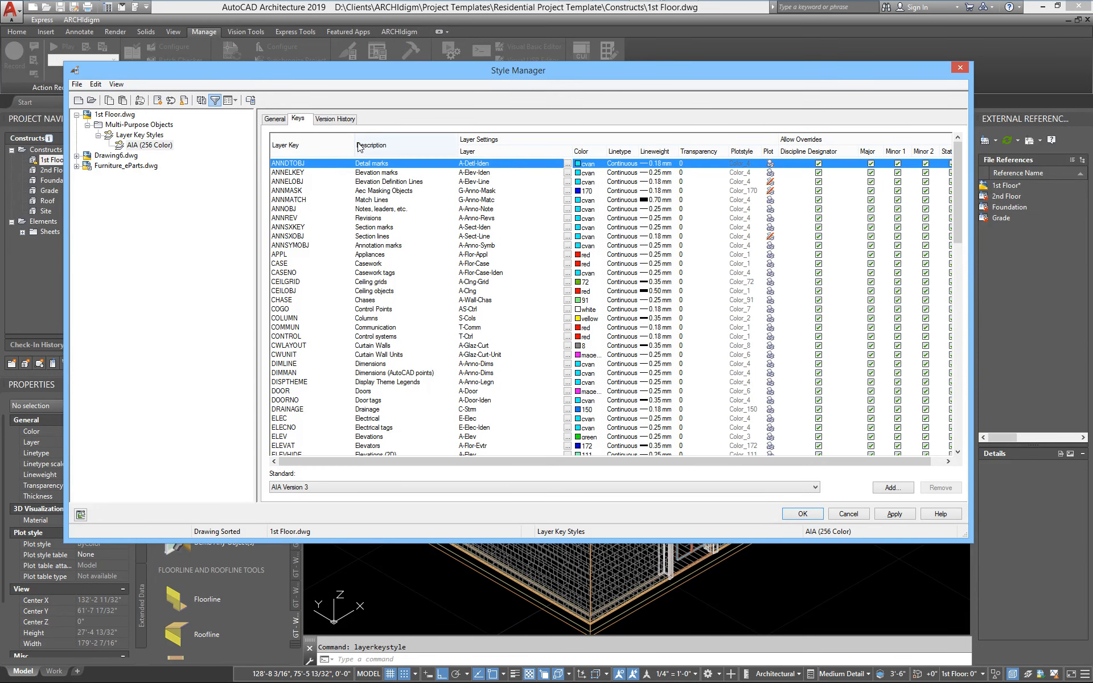
pyautogui.moveTo(353, 147); pyautogui.dragTo(346, 147)
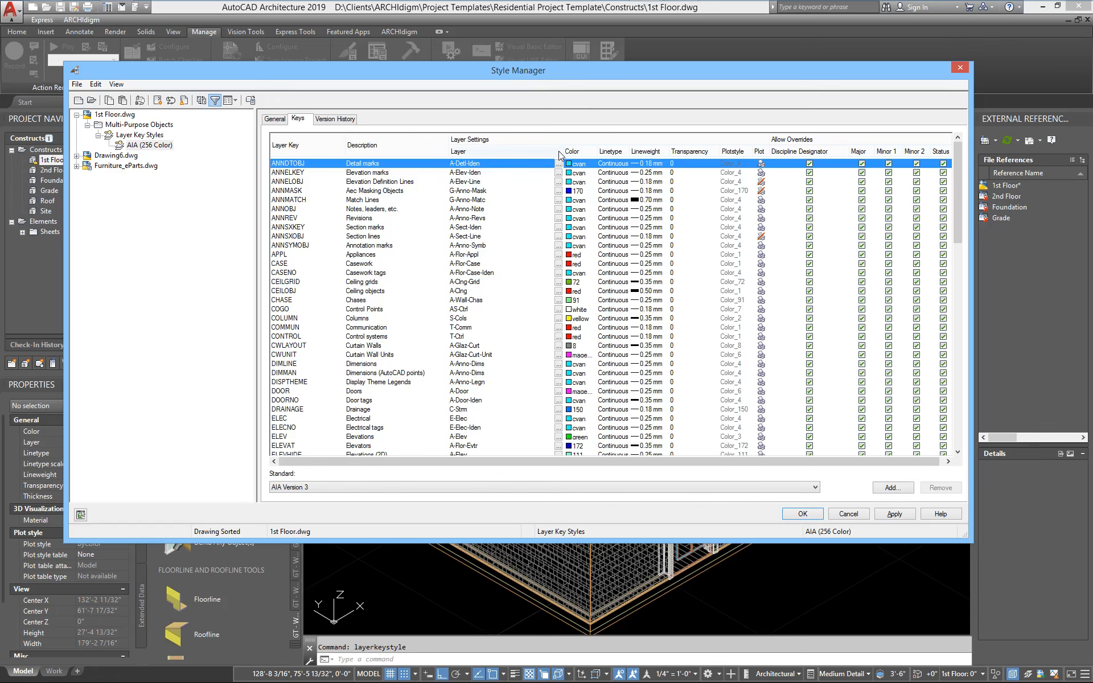
pyautogui.moveTo(562, 151); pyautogui.dragTo(544, 151)
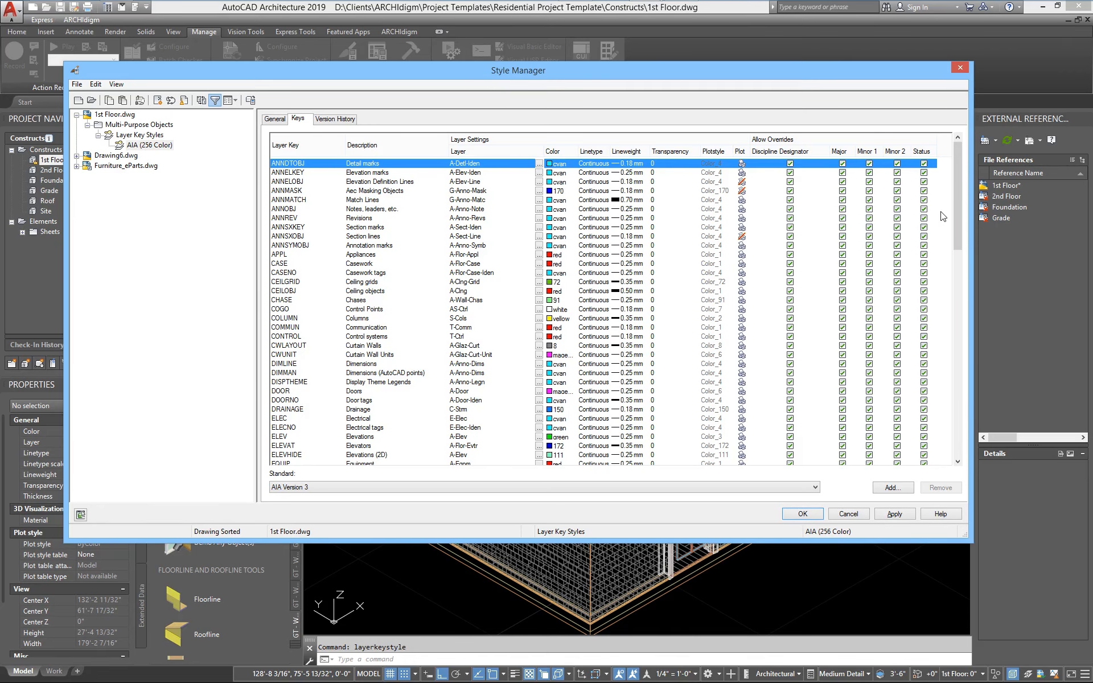
pyautogui.moveTo(958, 203); pyautogui.dragTo(980, 419)
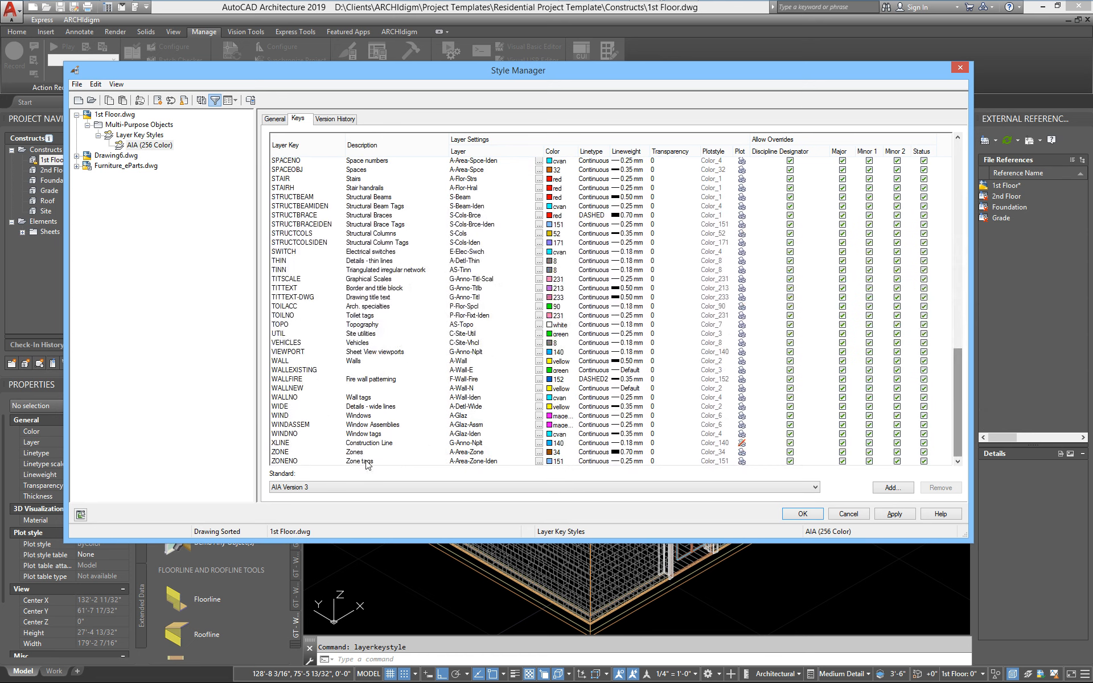
pyautogui.click(281, 362)
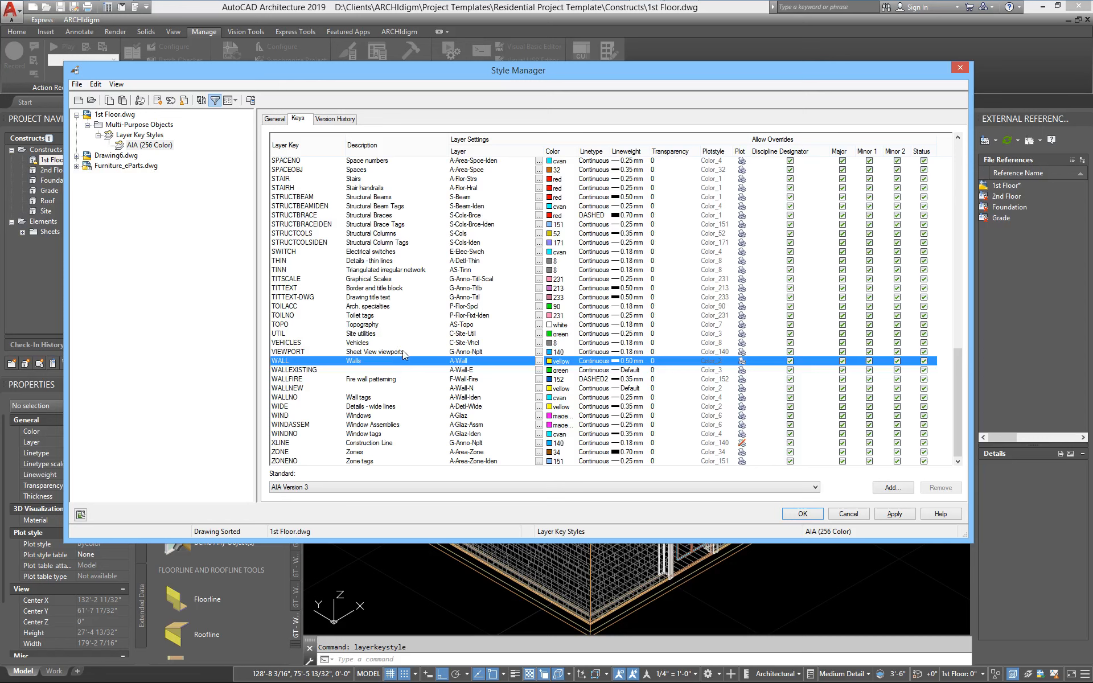
# Add a layer key named WALLDEMO to the AIA (256 Color) style
pyautogui.click(891, 488)
pyautogui.write('dsd')
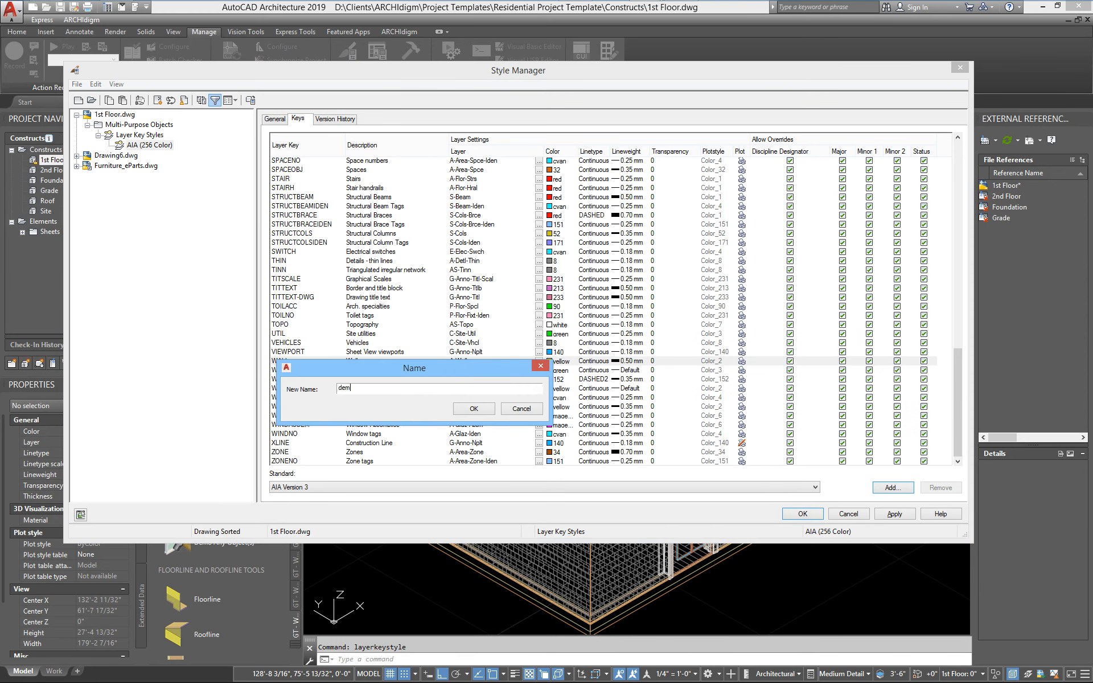
pyautogui.press('BackSpace')
pyautogui.press('BackSpace')
pyautogui.click(465, 410)
pyautogui.click(893, 488)
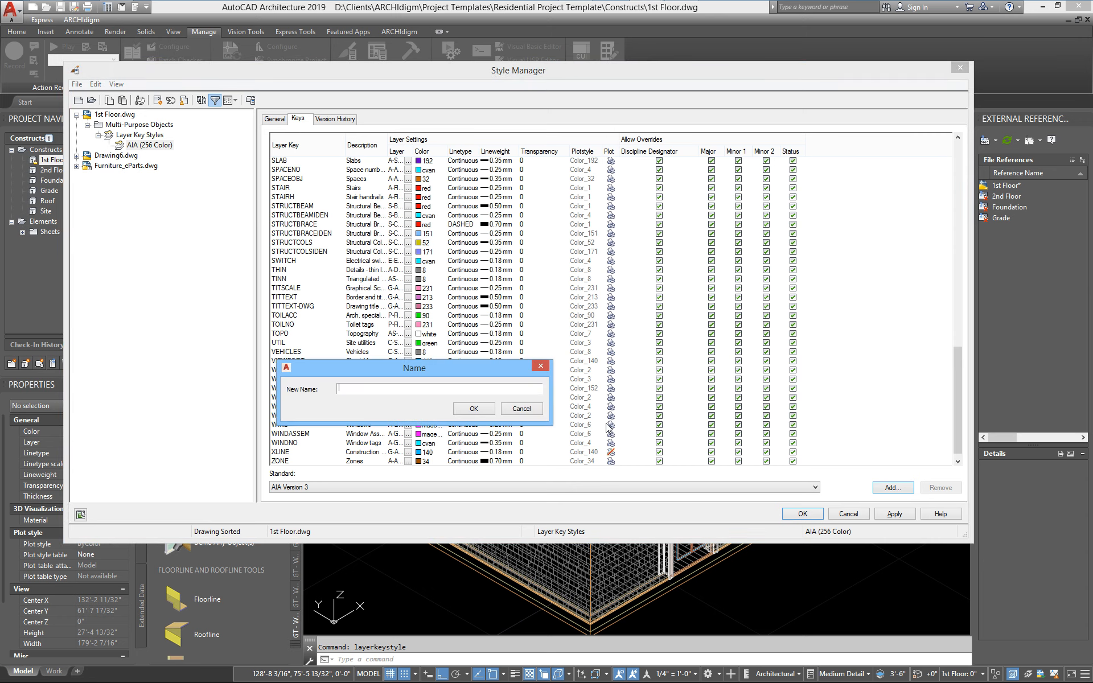
pyautogui.write('WALLDEMO')
pyautogui.click(465, 410)
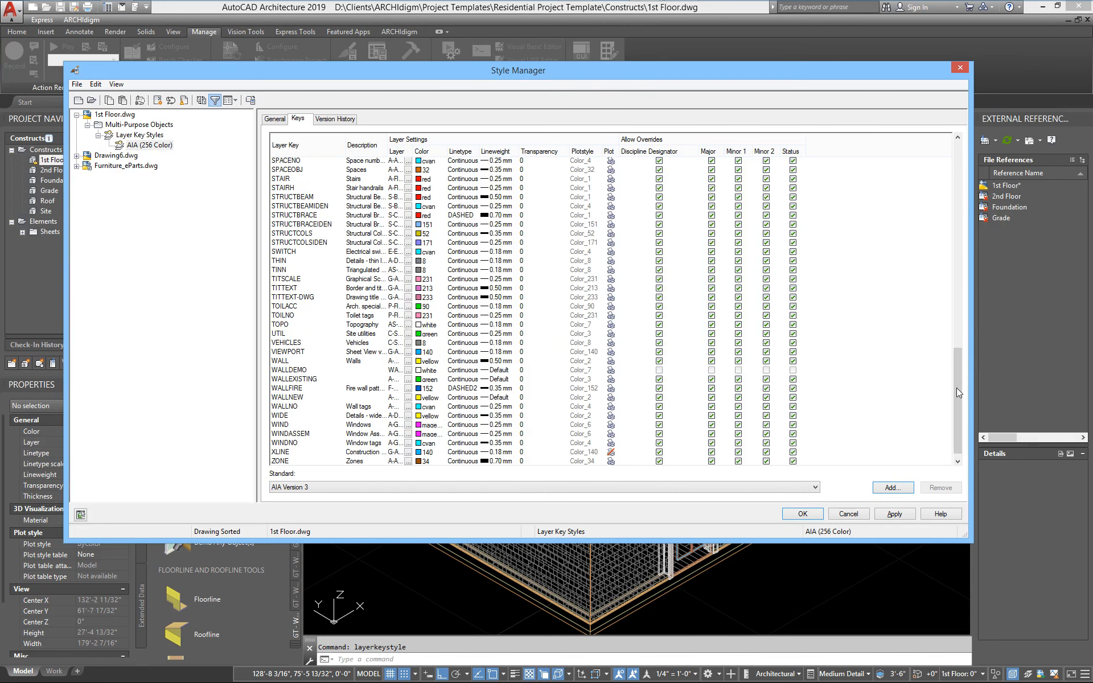
# Widen the Layer and Description columns and give the WALLDEMO key the description "Demolished Walls"
pyautogui.scroll(-1, 954, 410)
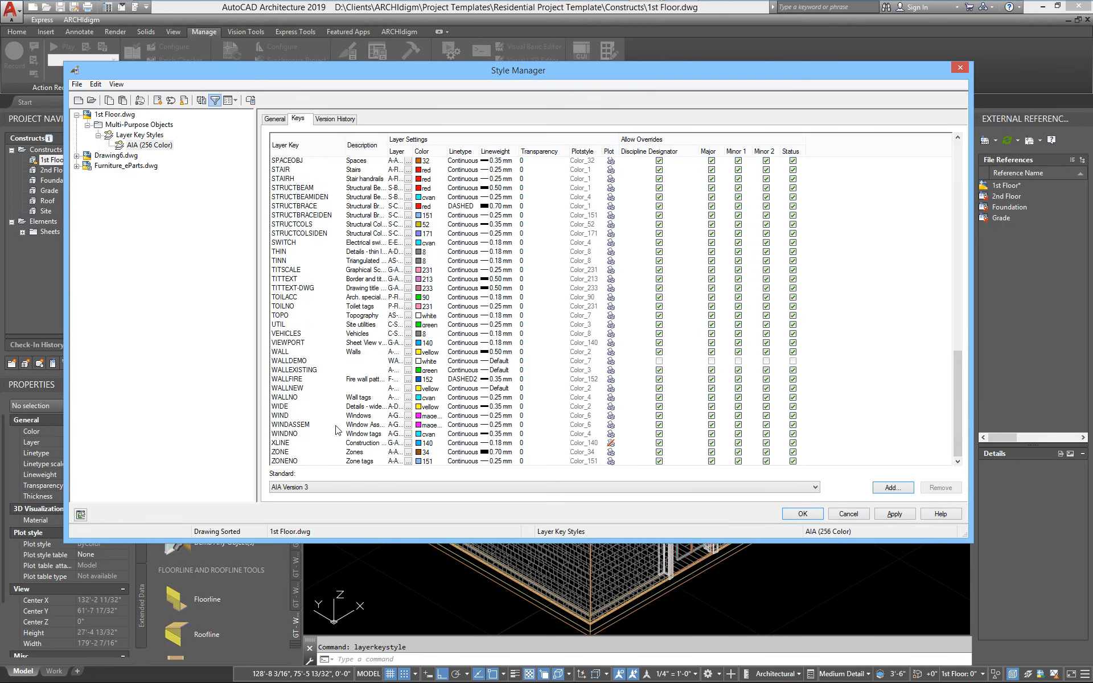
pyautogui.click(296, 362)
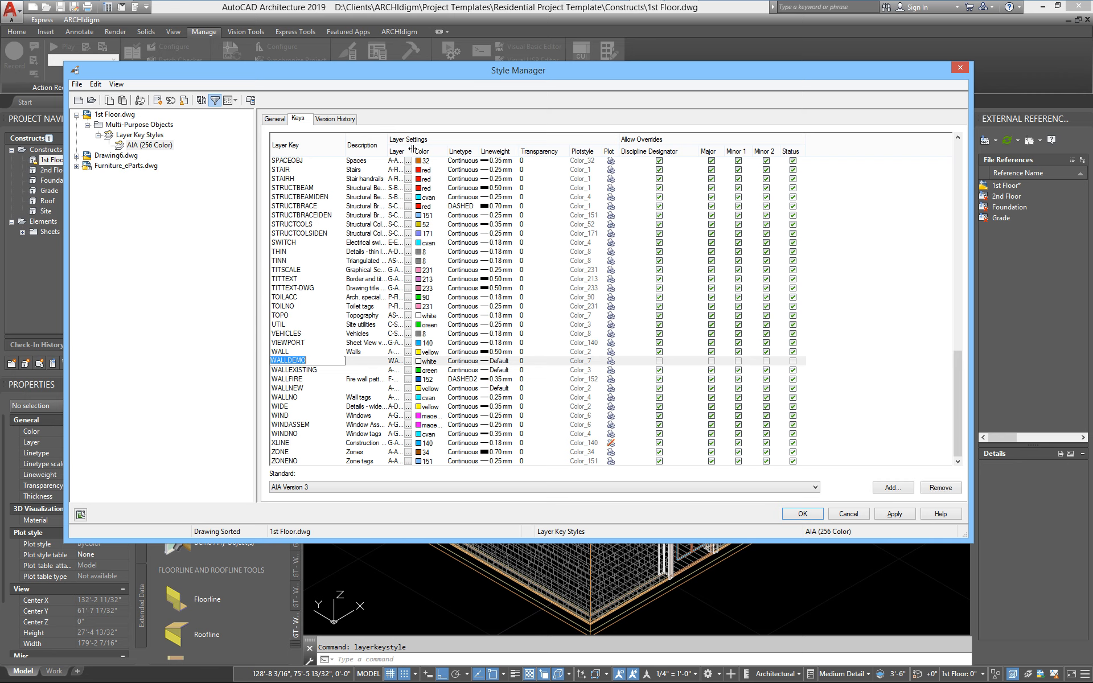
pyautogui.moveTo(412, 150); pyautogui.dragTo(525, 150)
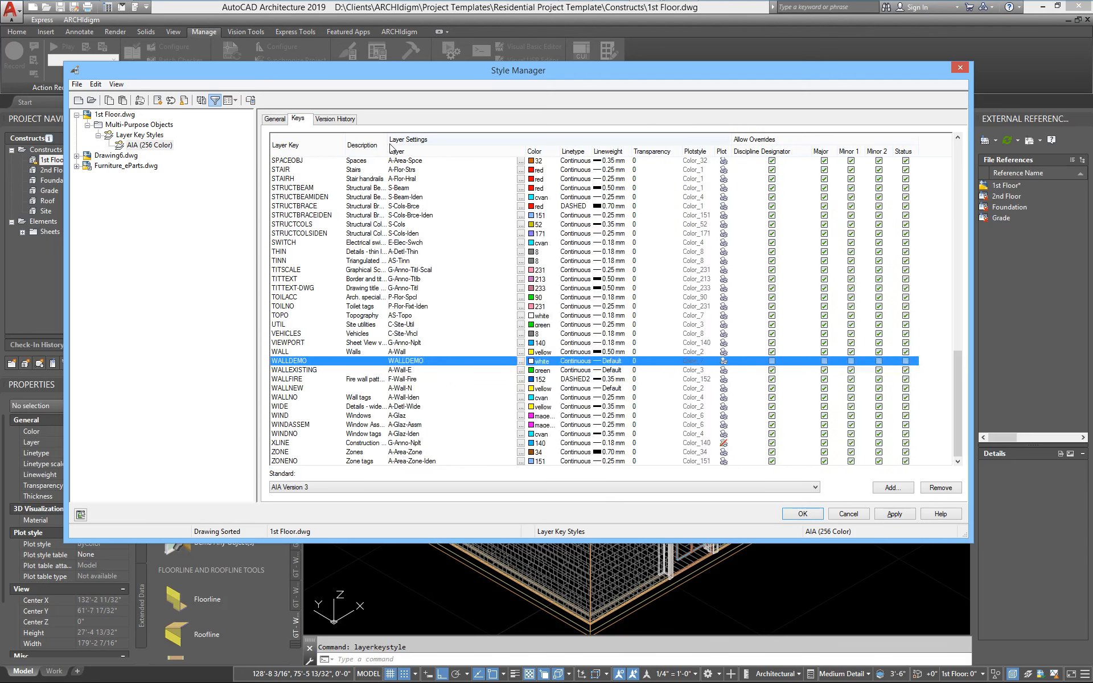
pyautogui.moveTo(387, 149); pyautogui.dragTo(443, 149)
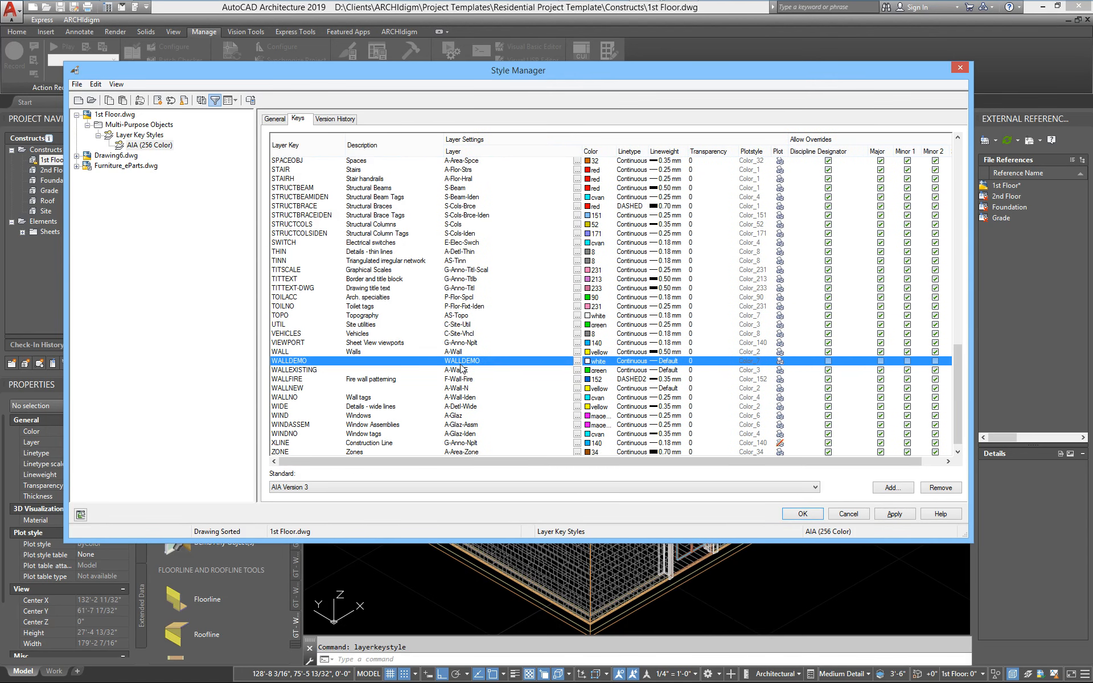
pyautogui.click(378, 361)
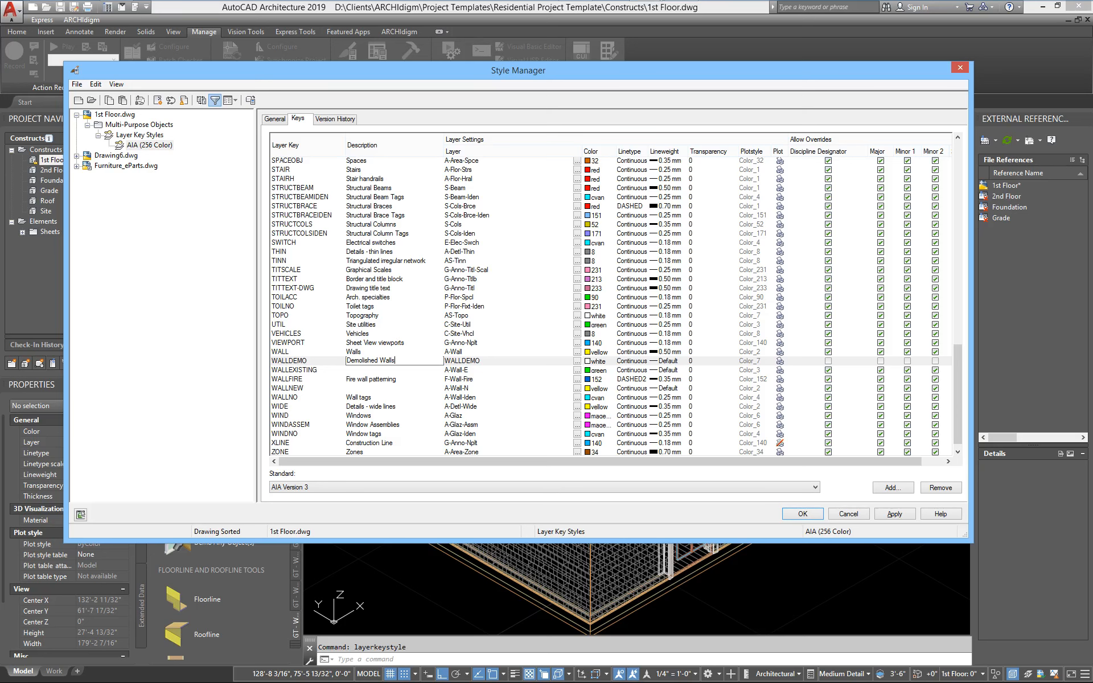
pyautogui.press('Return')
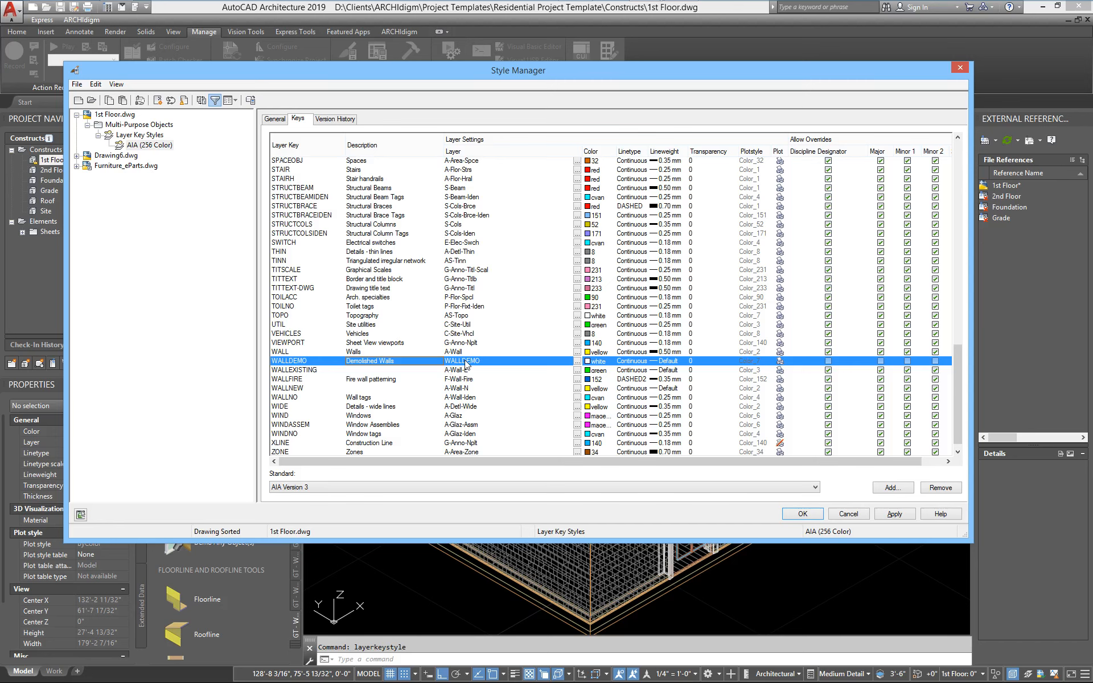
# Map the WALLDEMO key to layer A-Wall-Demo using discipline A (Architectural), major Wall and minor 1 Demo (Demolition)
pyautogui.click(578, 362)
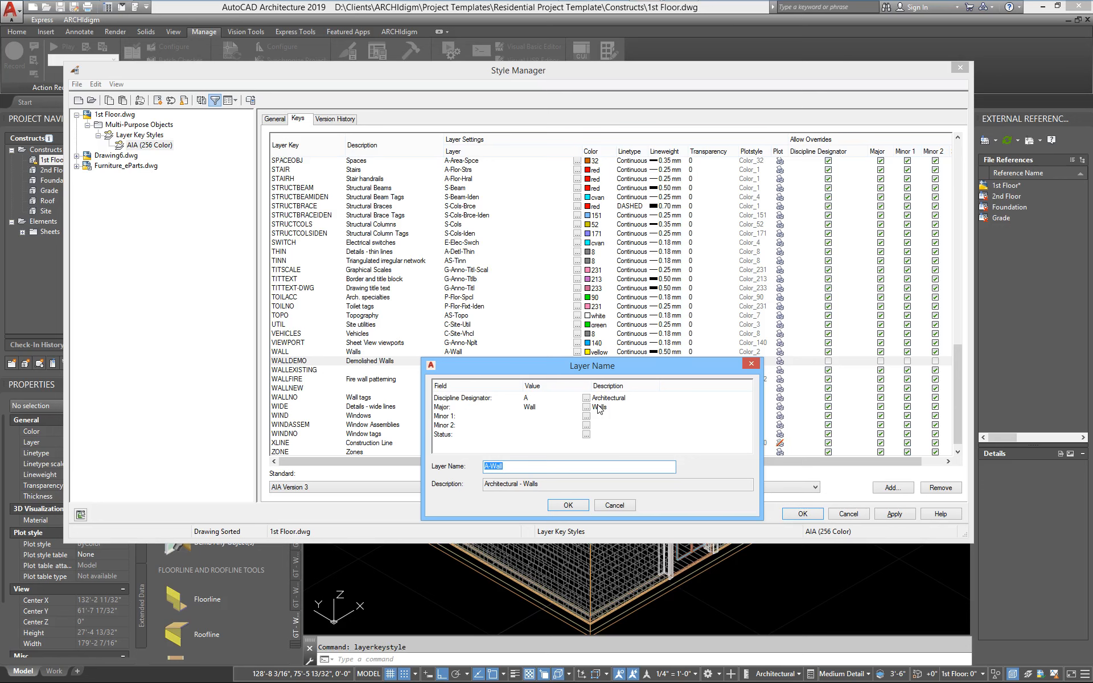
pyautogui.click(587, 398)
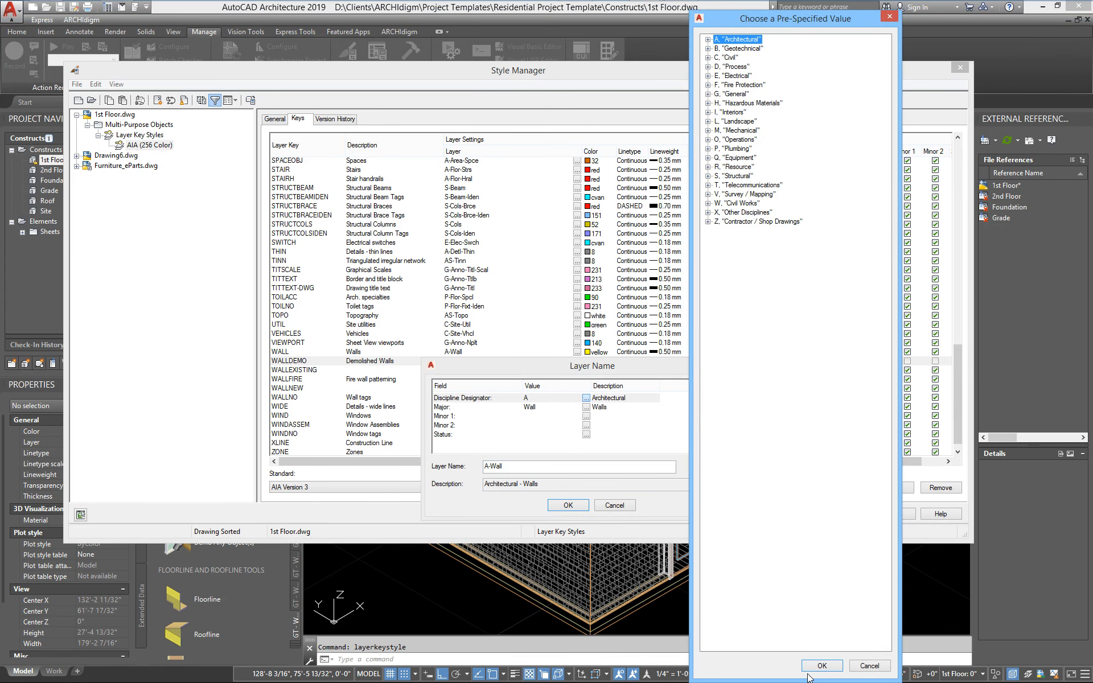
pyautogui.click(811, 667)
pyautogui.click(587, 407)
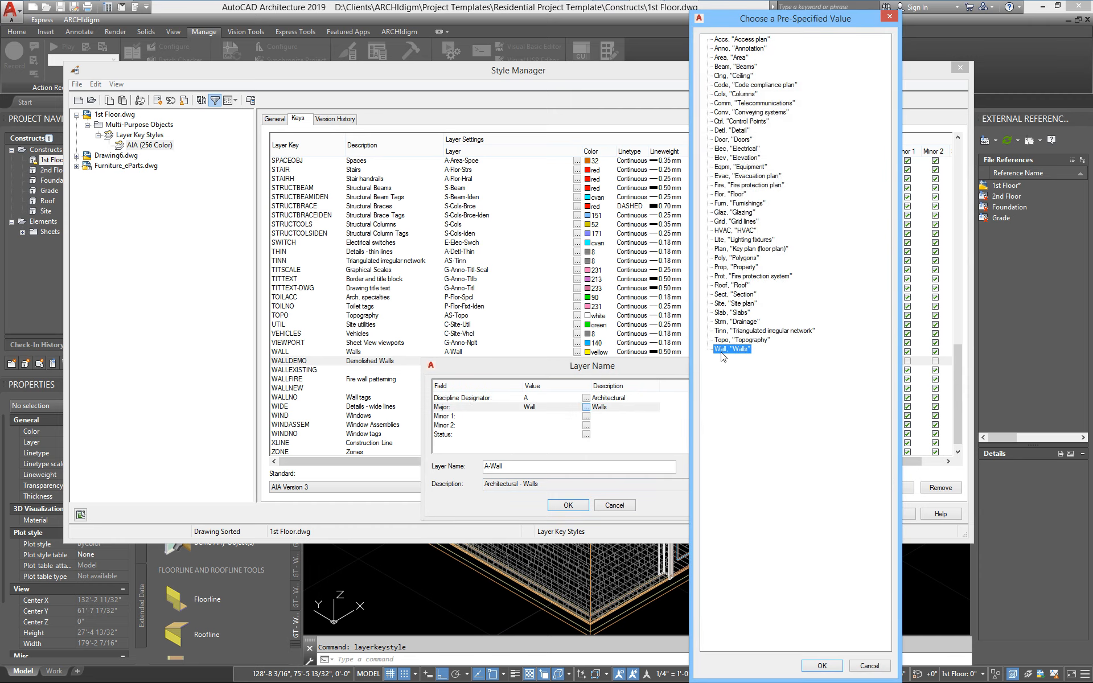
pyautogui.click(824, 665)
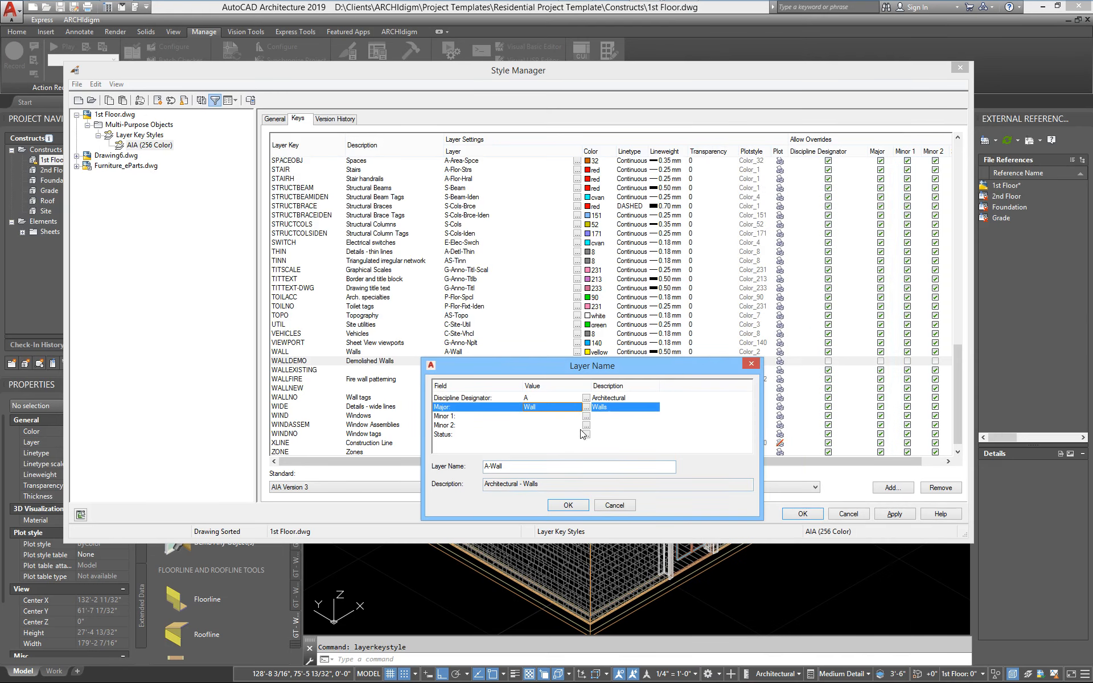
pyautogui.click(587, 418)
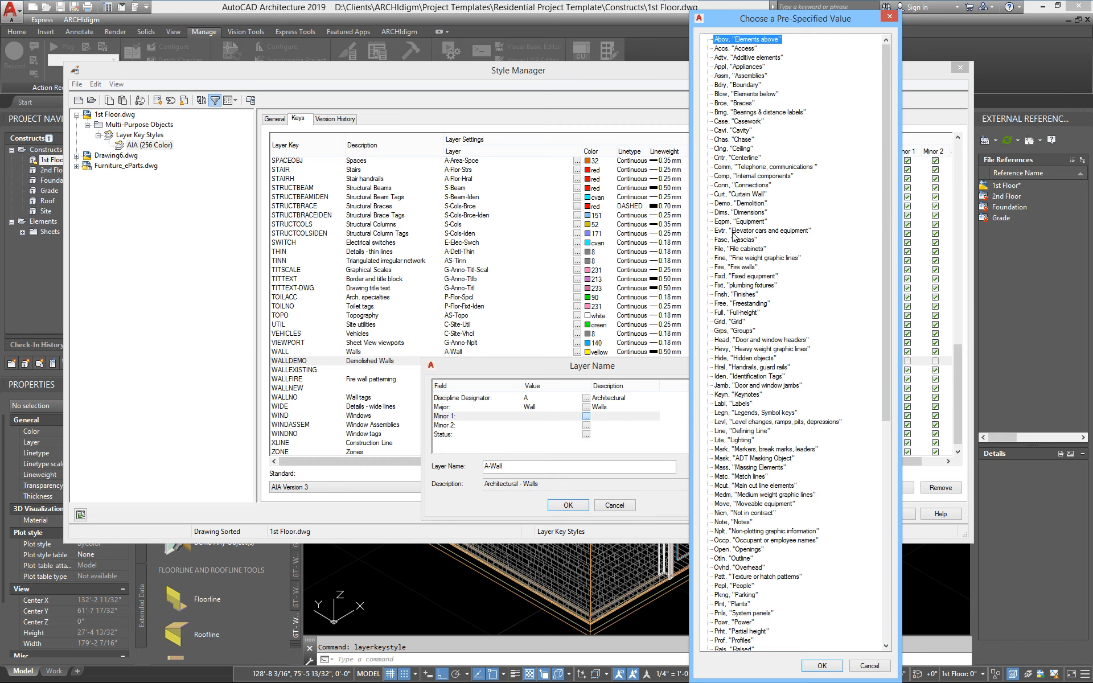
pyautogui.click(731, 204)
pyautogui.click(814, 666)
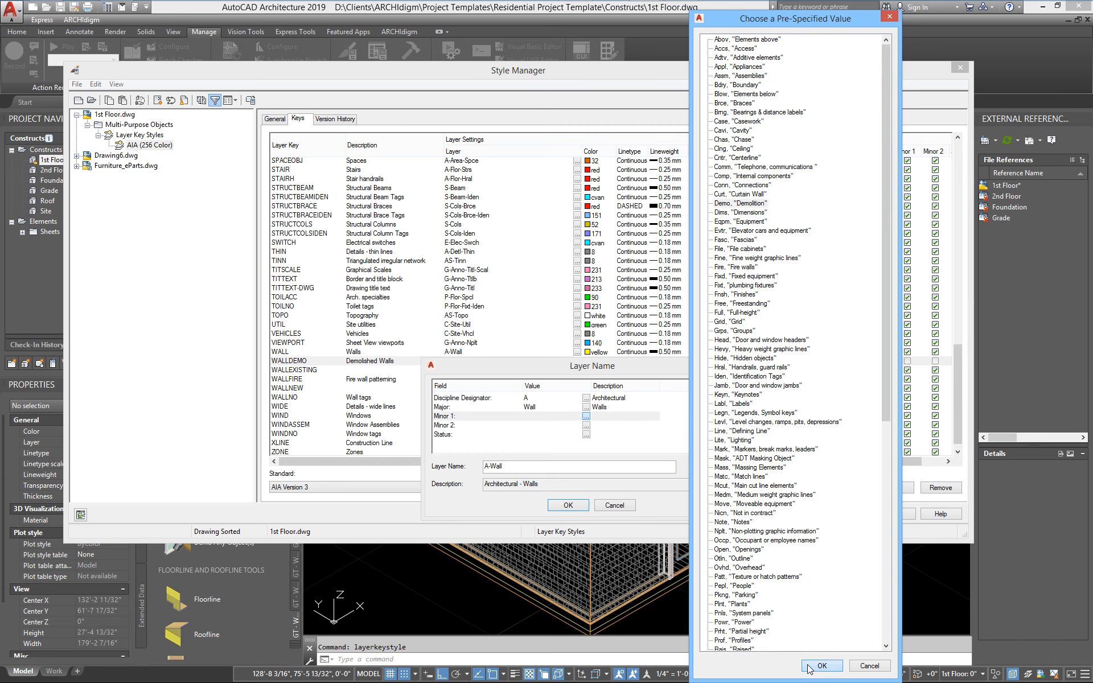
pyautogui.moveTo(519, 466); pyautogui.dragTo(445, 474)
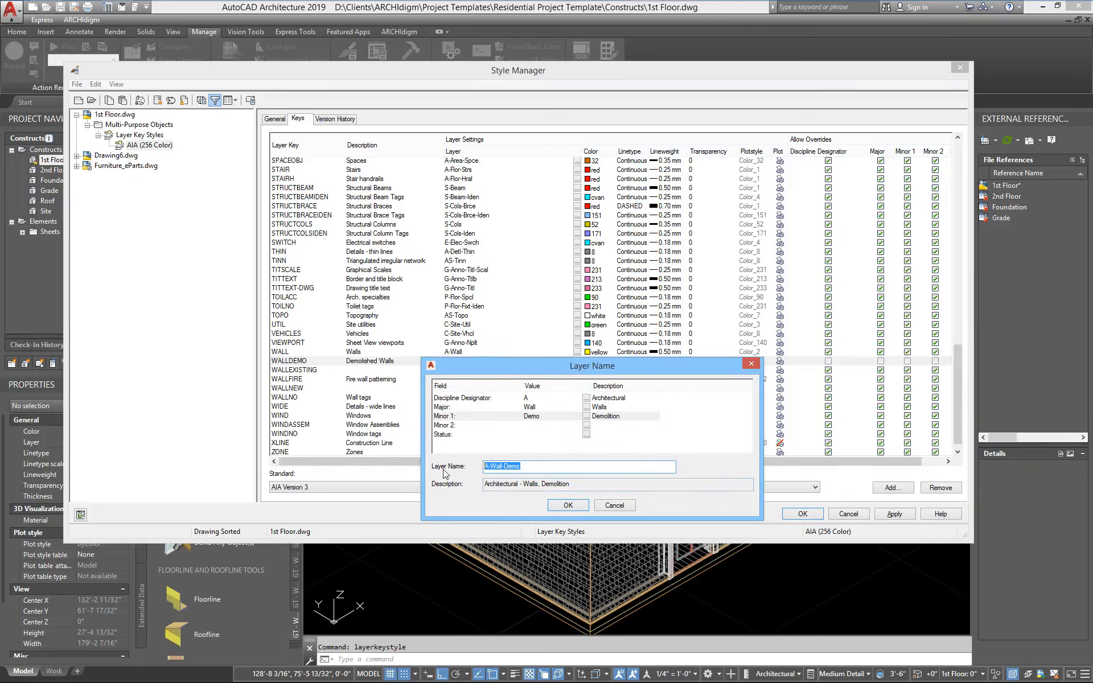
pyautogui.click(504, 467)
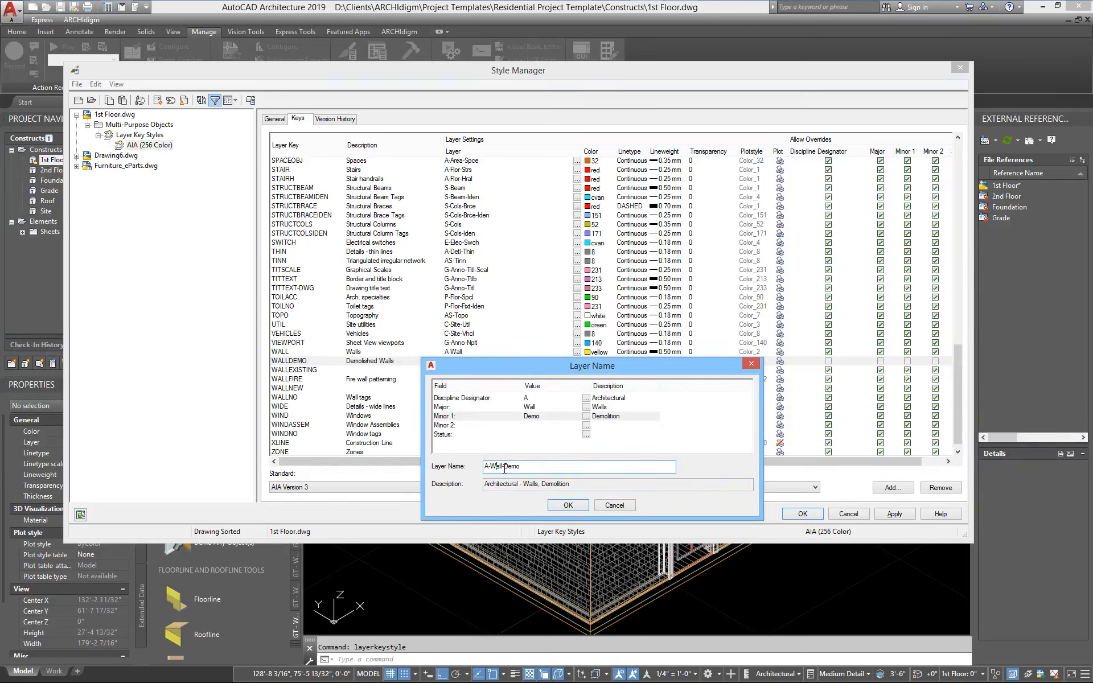
pyautogui.click(568, 506)
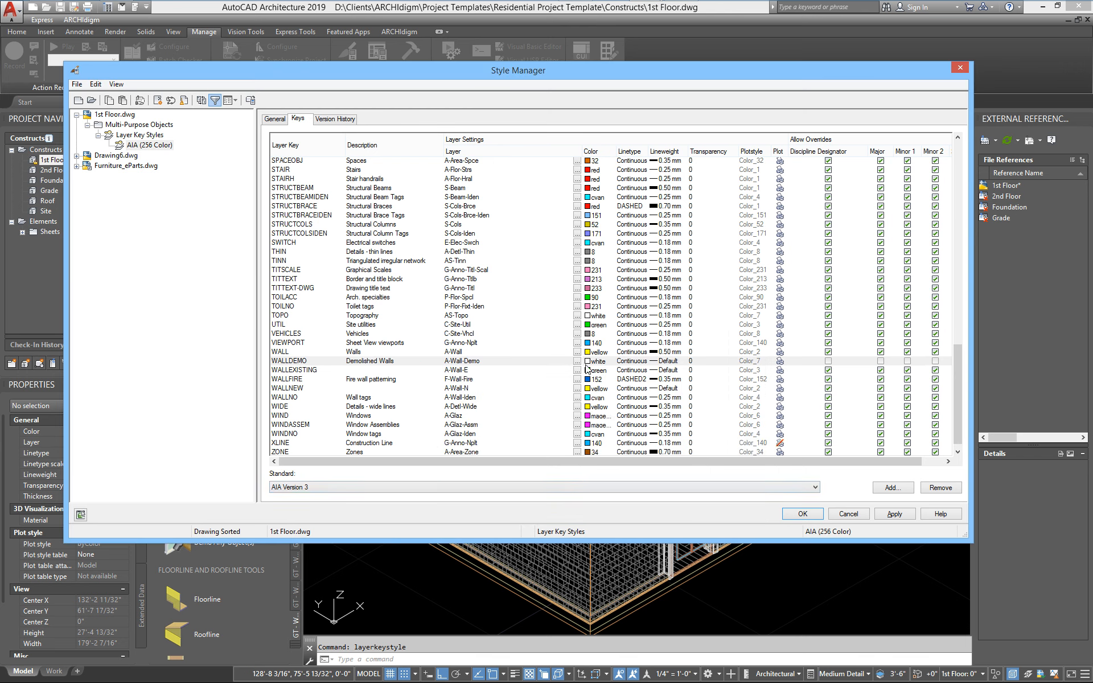
# Set the WALLDEMO key's color to 8 and its linetype to HIDDEN2
pyautogui.click(589, 362)
pyautogui.click(708, 407)
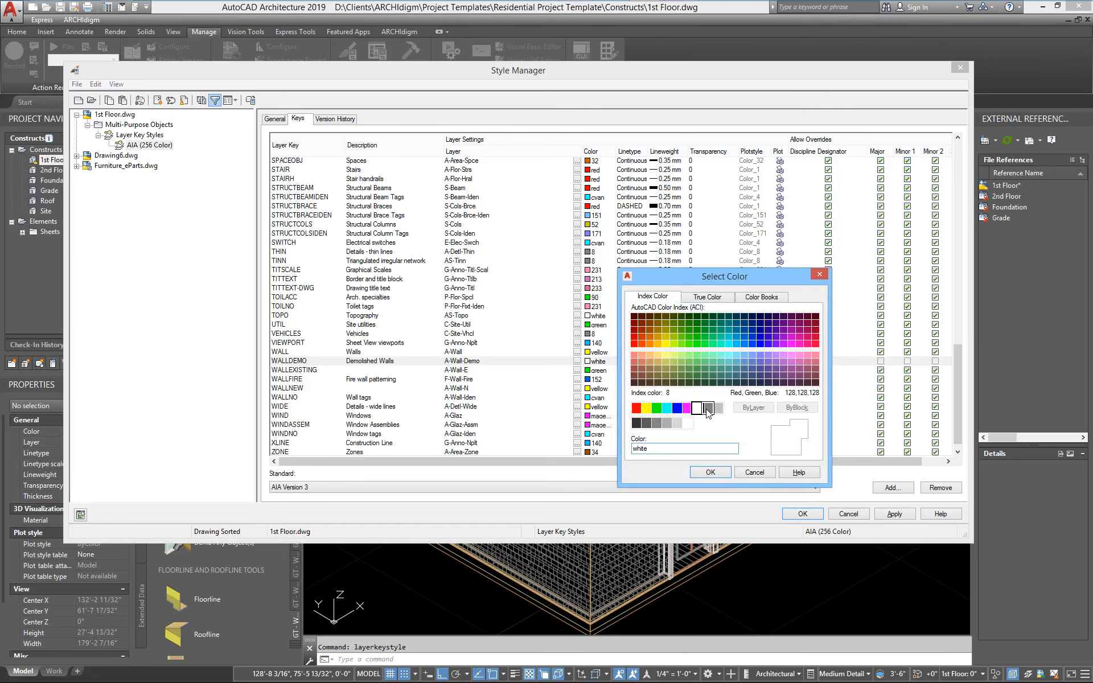
pyautogui.click(706, 472)
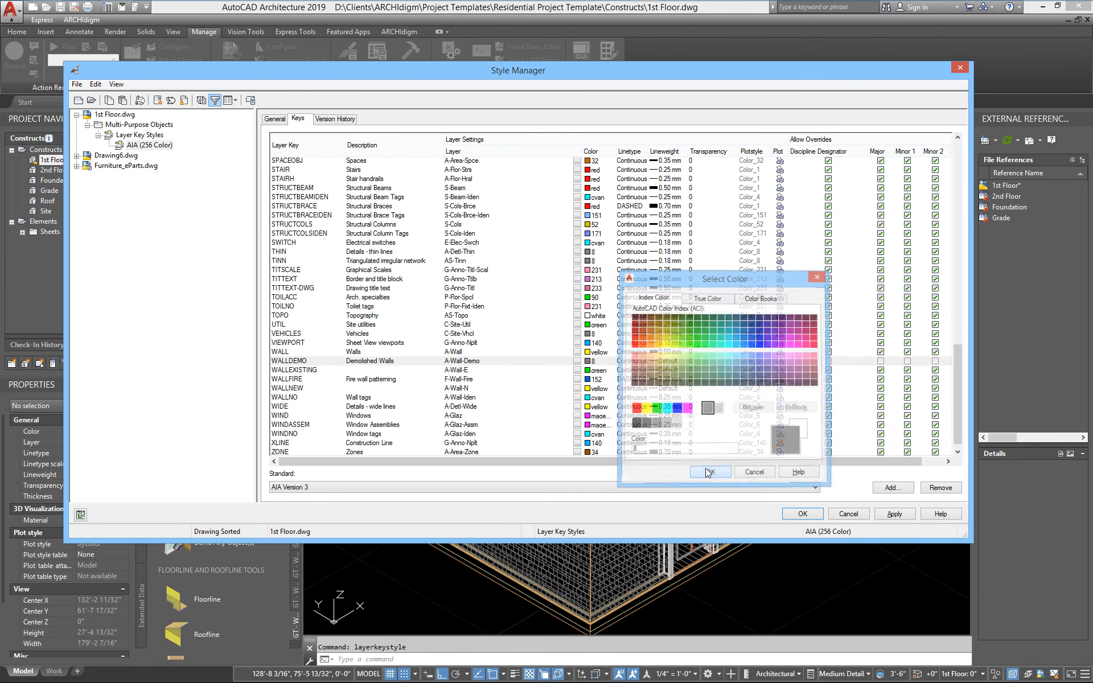
pyautogui.click(646, 363)
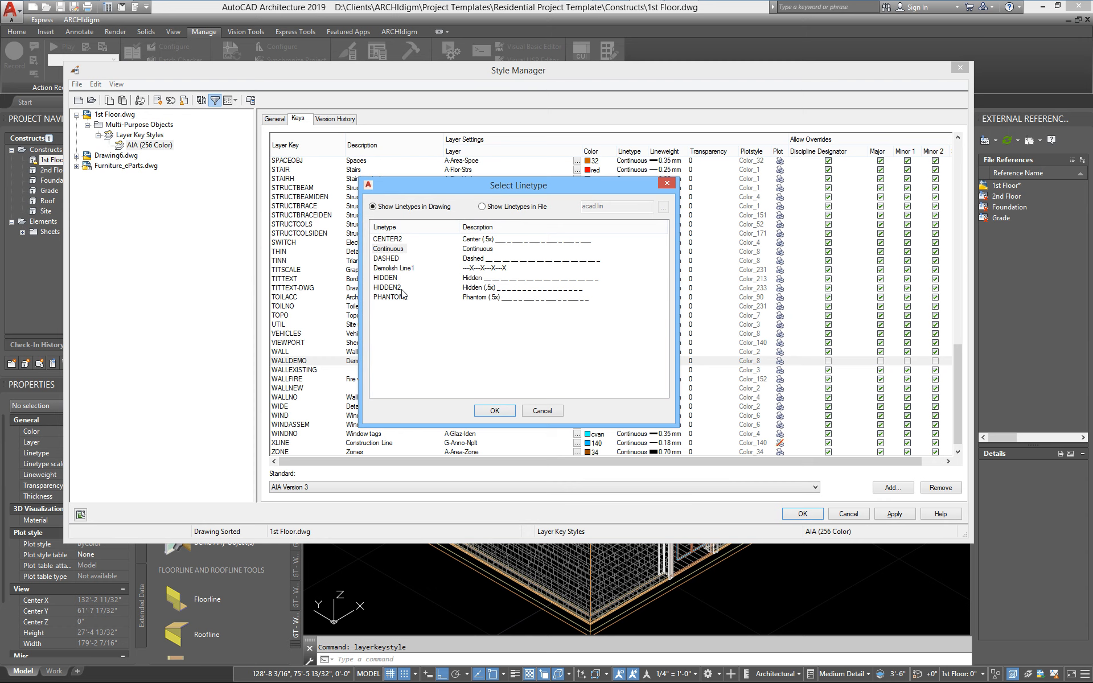
pyautogui.click(383, 292)
pyautogui.click(495, 411)
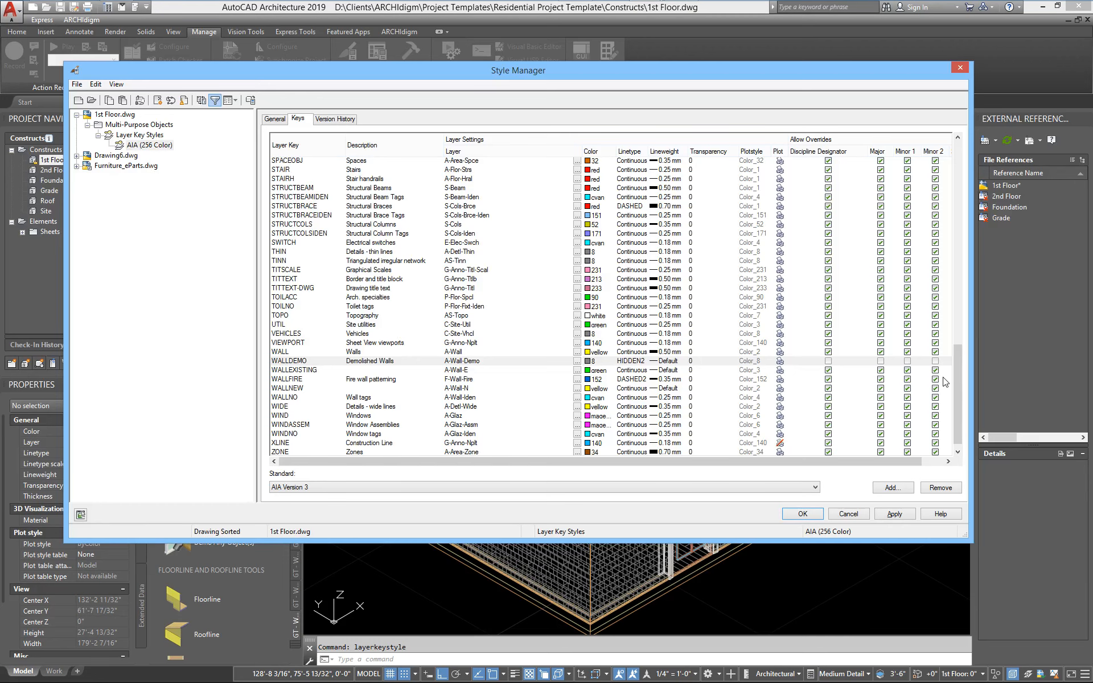
# Give the DEMO layer key the description "Demolished General Objects"
pyautogui.moveTo(957, 380); pyautogui.dragTo(955, 205)
pyautogui.click(338, 271)
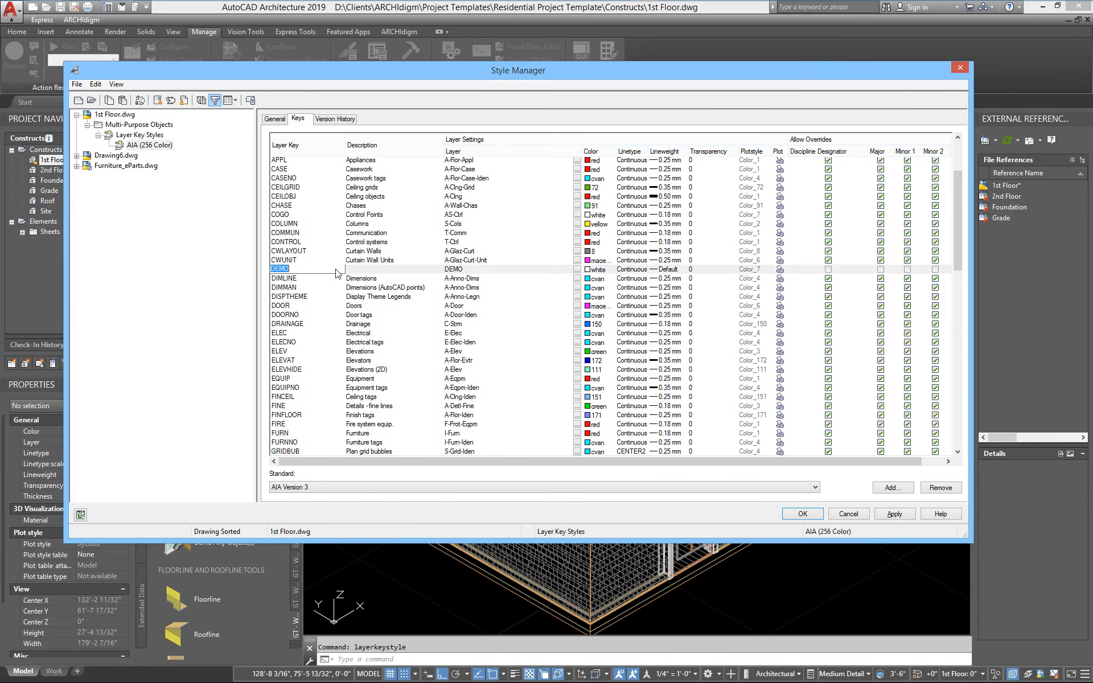
pyautogui.click(369, 270)
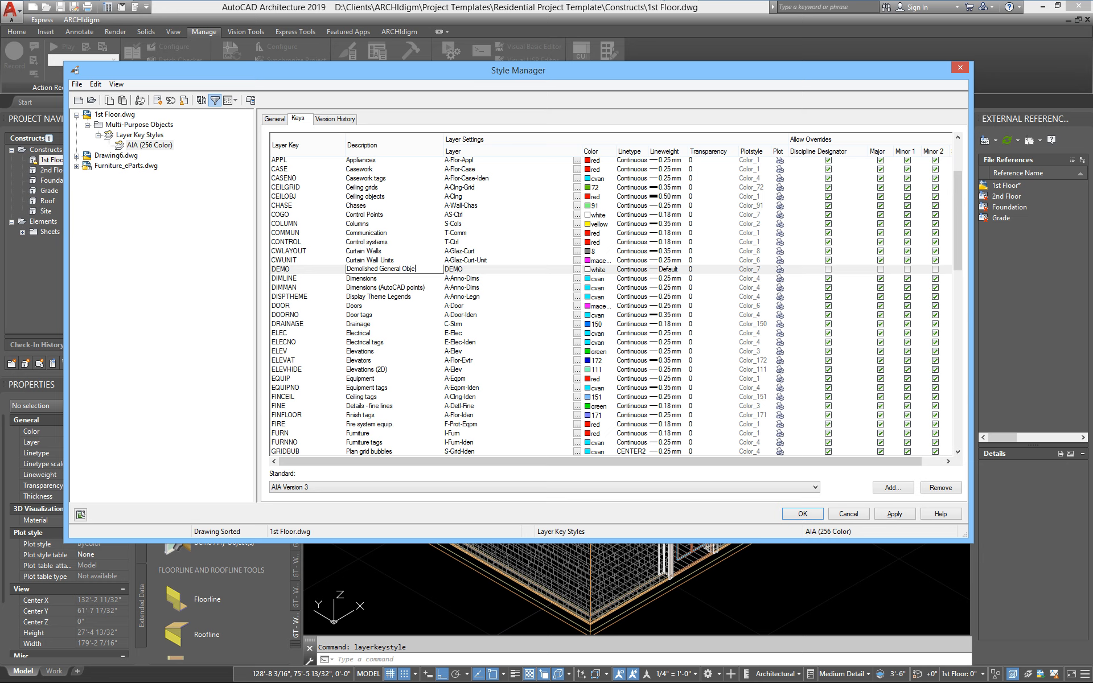
# Map the DEMO key to layer A-Flor-Demo using major Flor (Floor) and minor 1 Demo (Demolition)
pyautogui.click(577, 270)
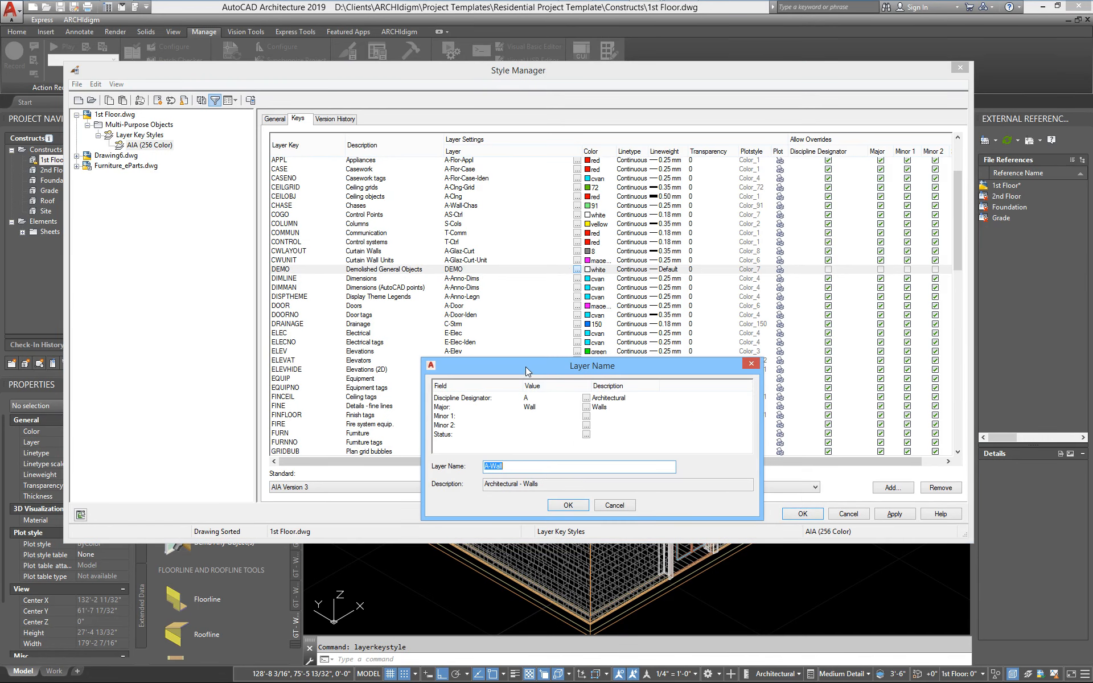
pyautogui.moveTo(525, 367); pyautogui.dragTo(529, 266)
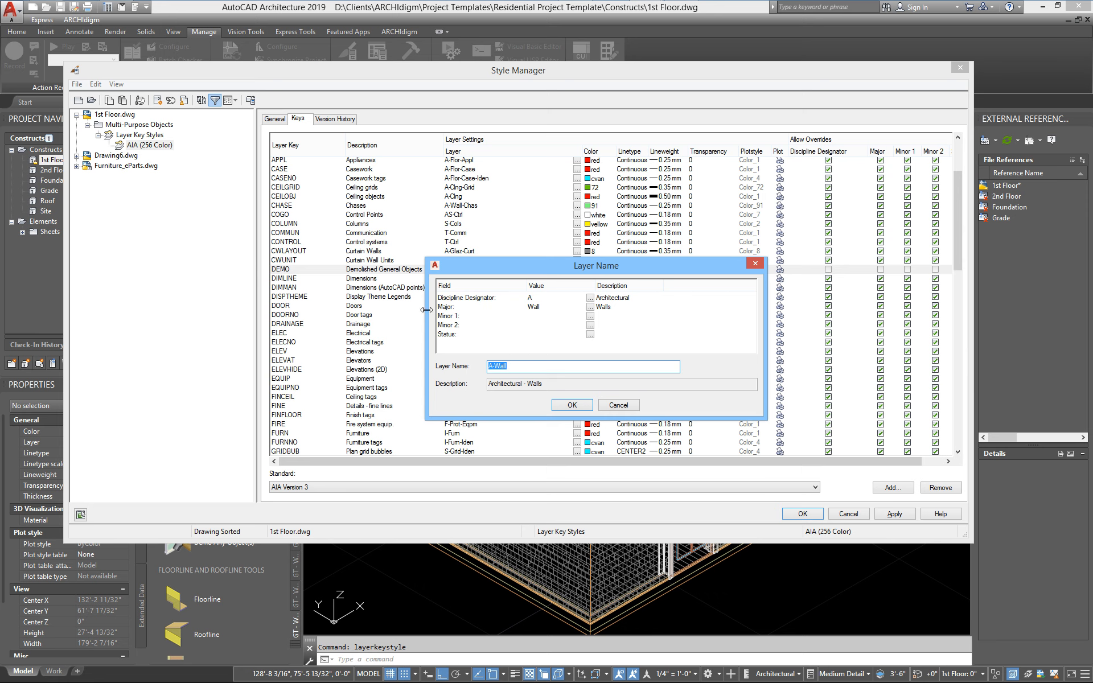
pyautogui.click(591, 307)
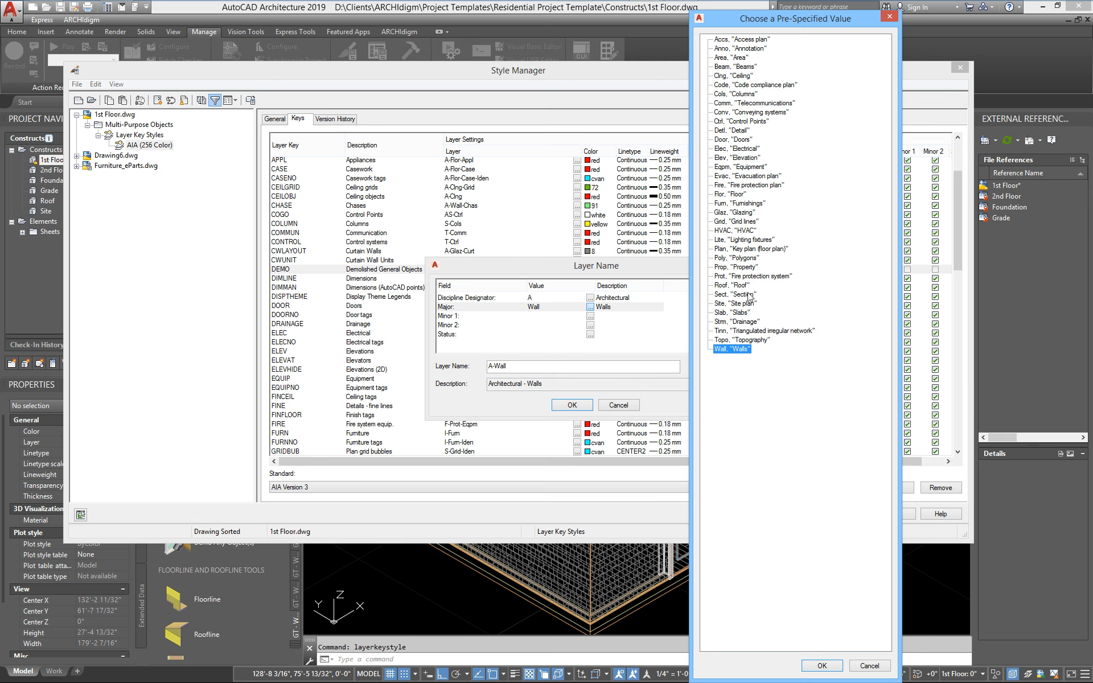
pyautogui.click(730, 194)
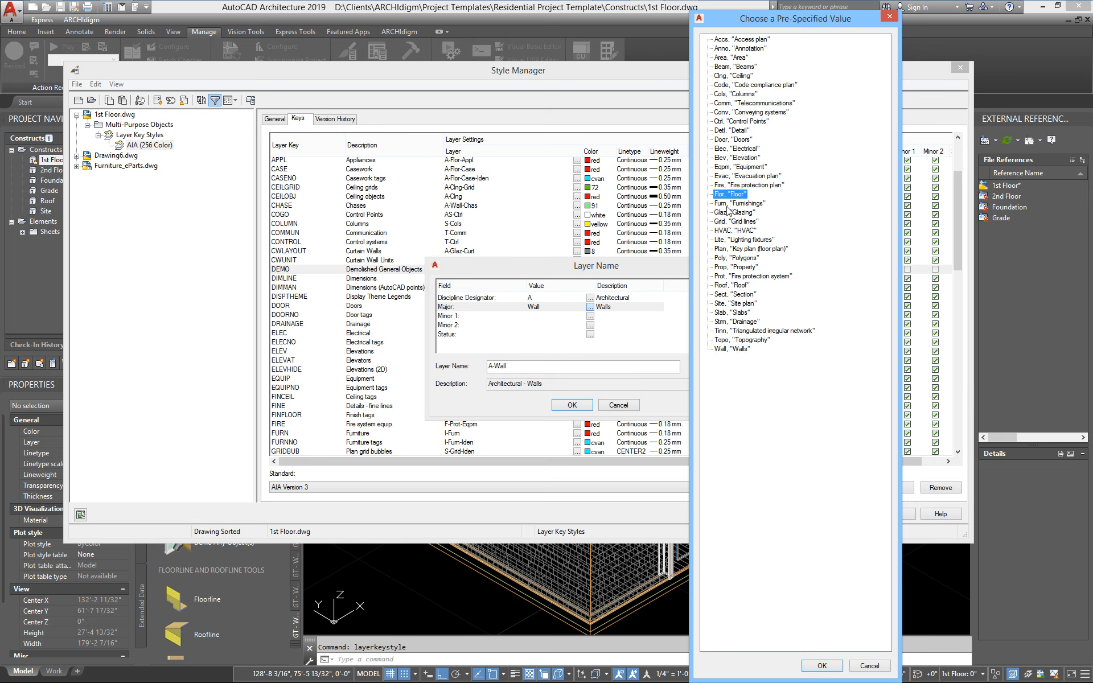
pyautogui.click(822, 666)
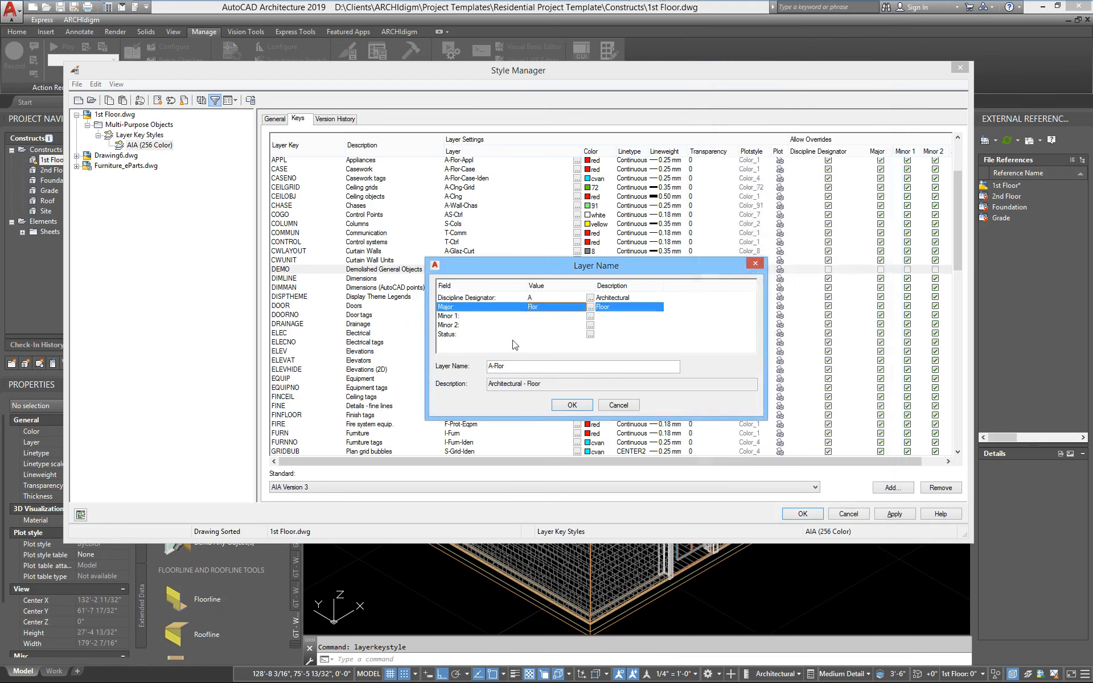
pyautogui.click(590, 316)
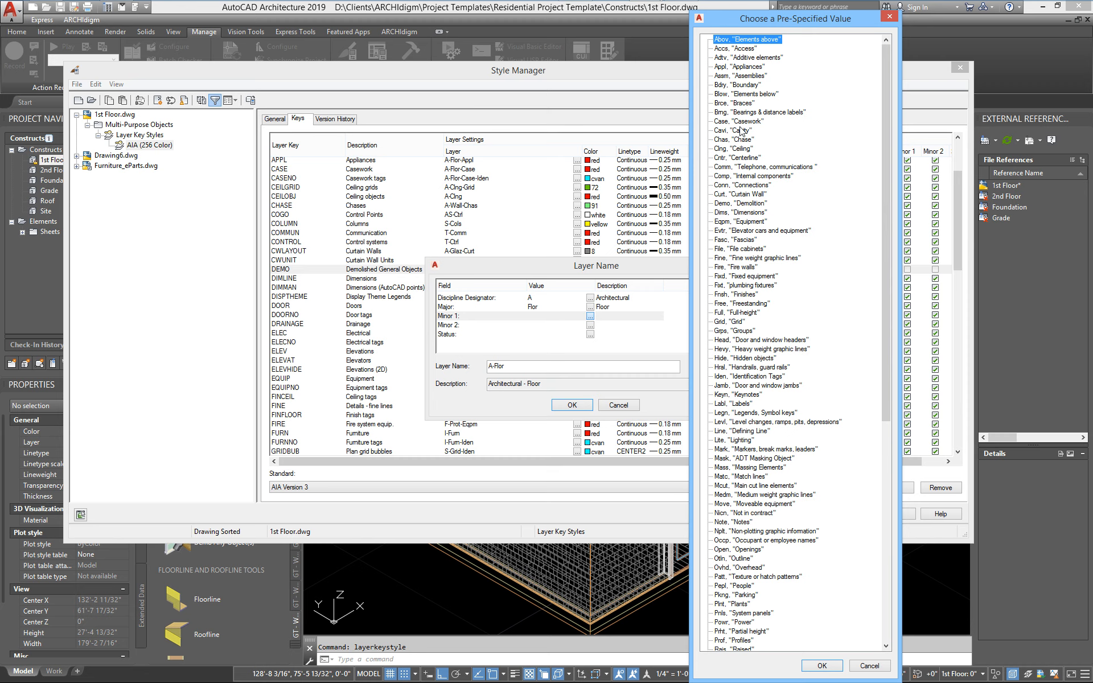
pyautogui.click(727, 203)
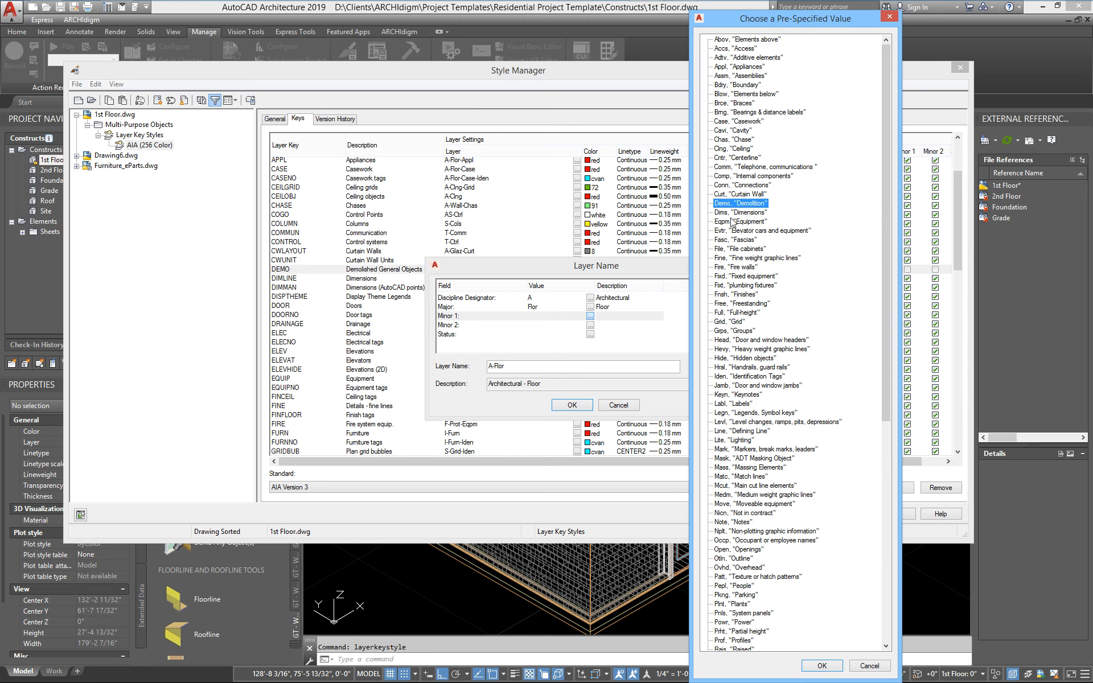
pyautogui.click(822, 665)
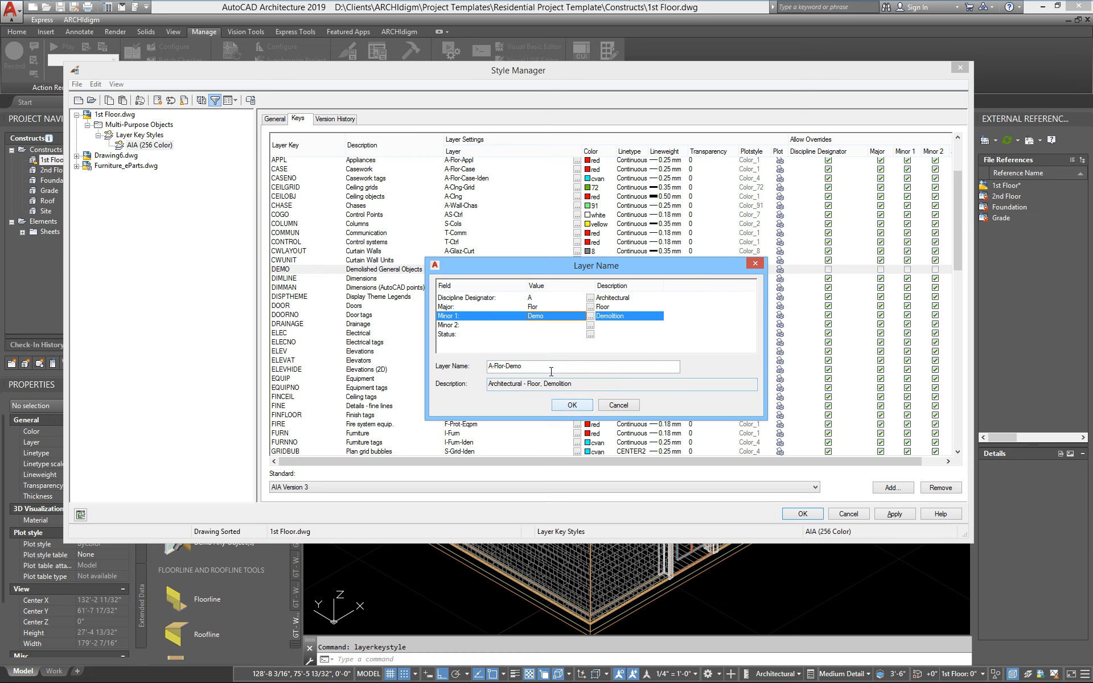
pyautogui.click(572, 406)
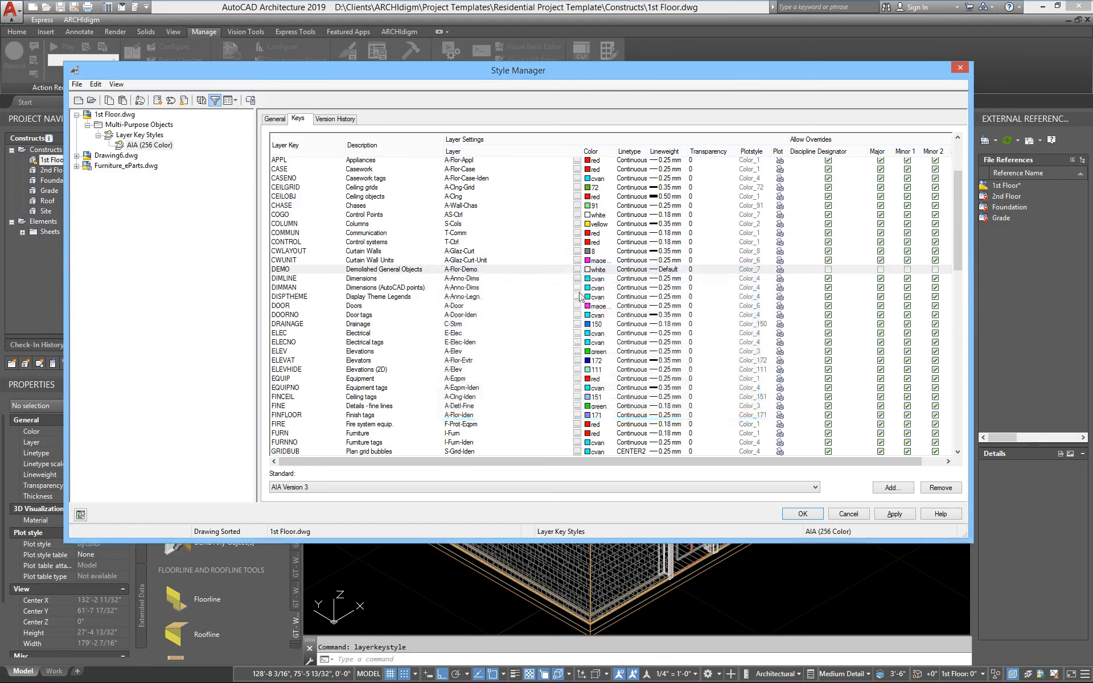
# Set the DEMO key's color to 8 and linetype to HIDDEN2, and apply the style changes
pyautogui.click(586, 269)
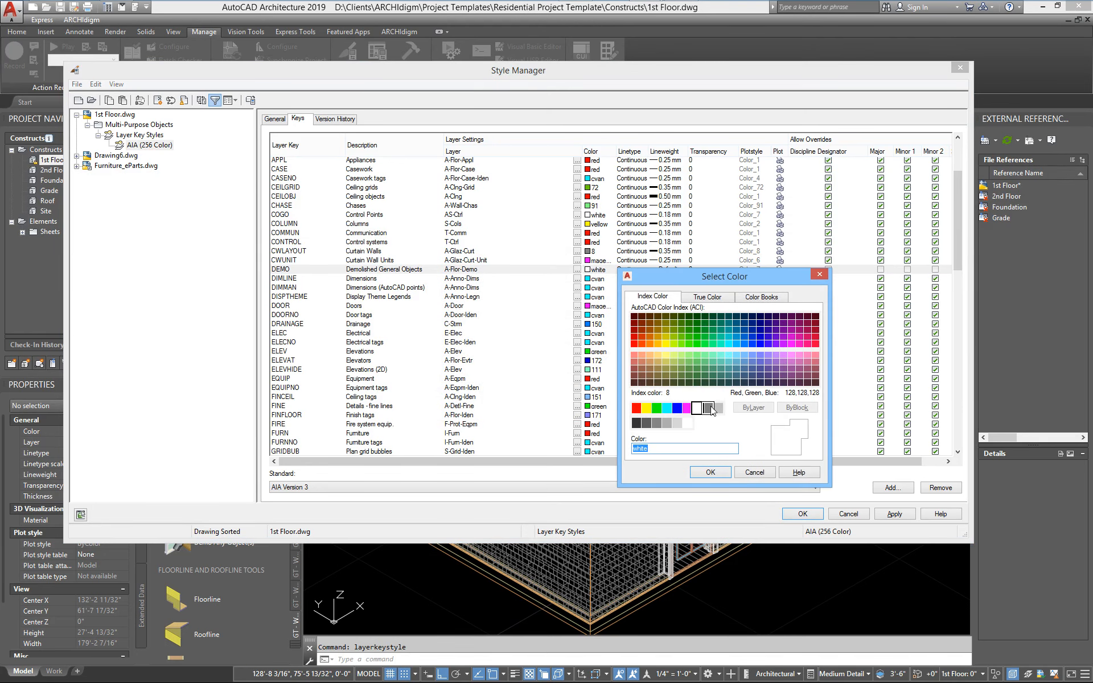
pyautogui.click(709, 408)
pyautogui.click(711, 472)
pyautogui.click(629, 270)
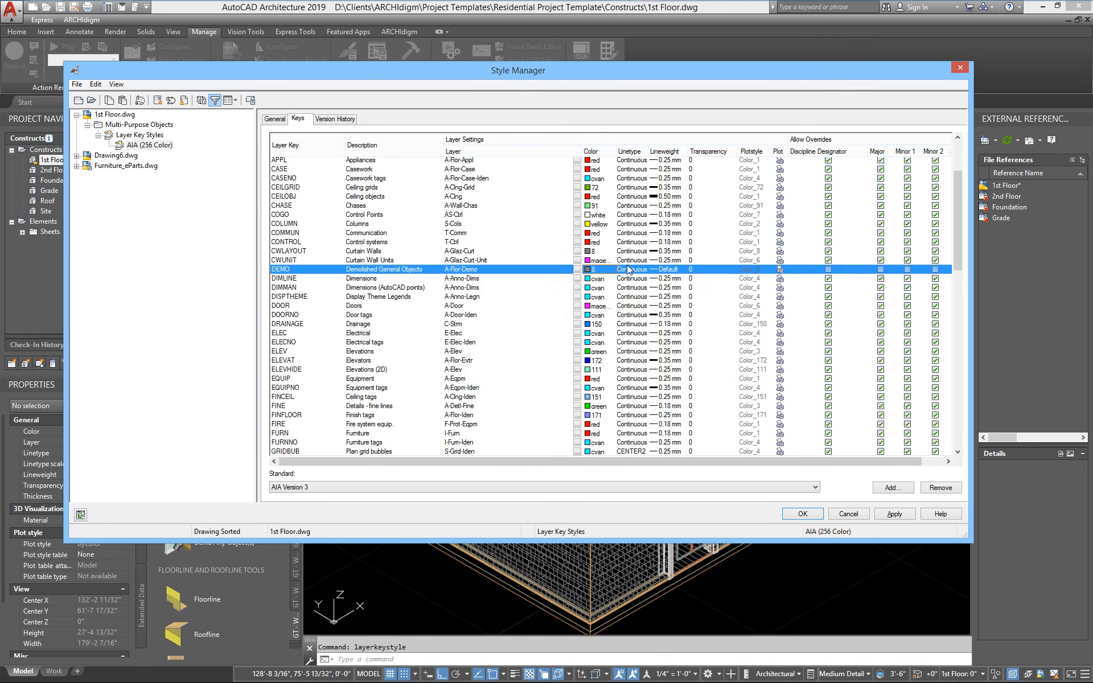
pyautogui.click(393, 287)
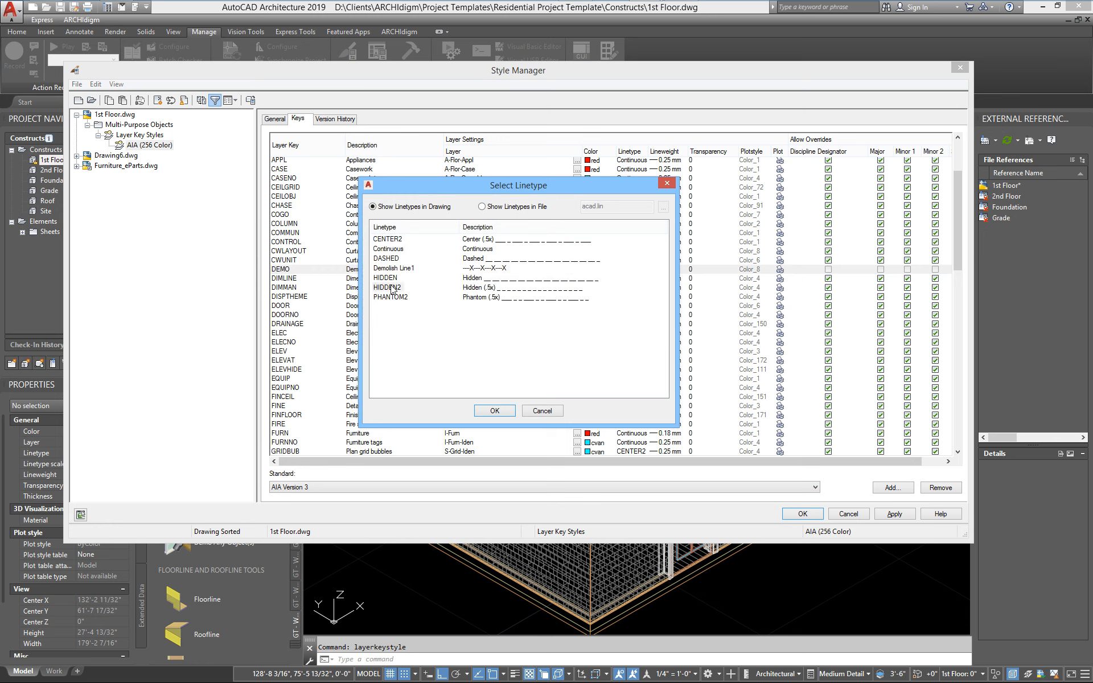
pyautogui.click(493, 410)
pyautogui.click(895, 514)
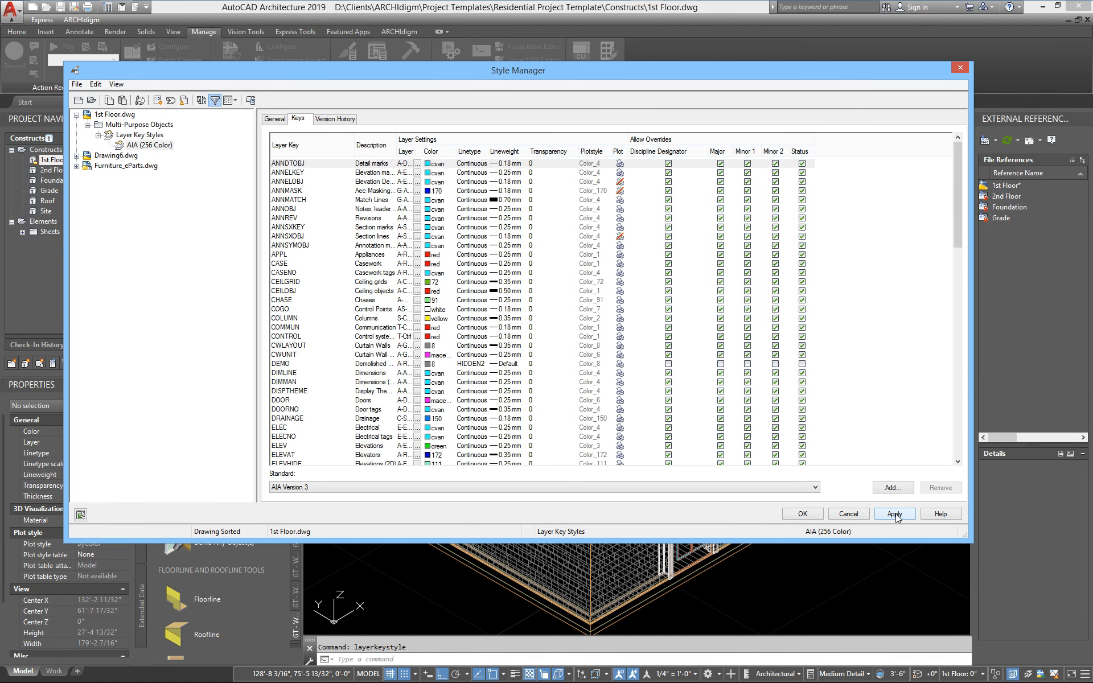
# Allow the Discipline Designator, Major, Minor 1, Minor 2 and Status overrides for the DEMO and WALLDEMO keys
pyautogui.click(668, 367)
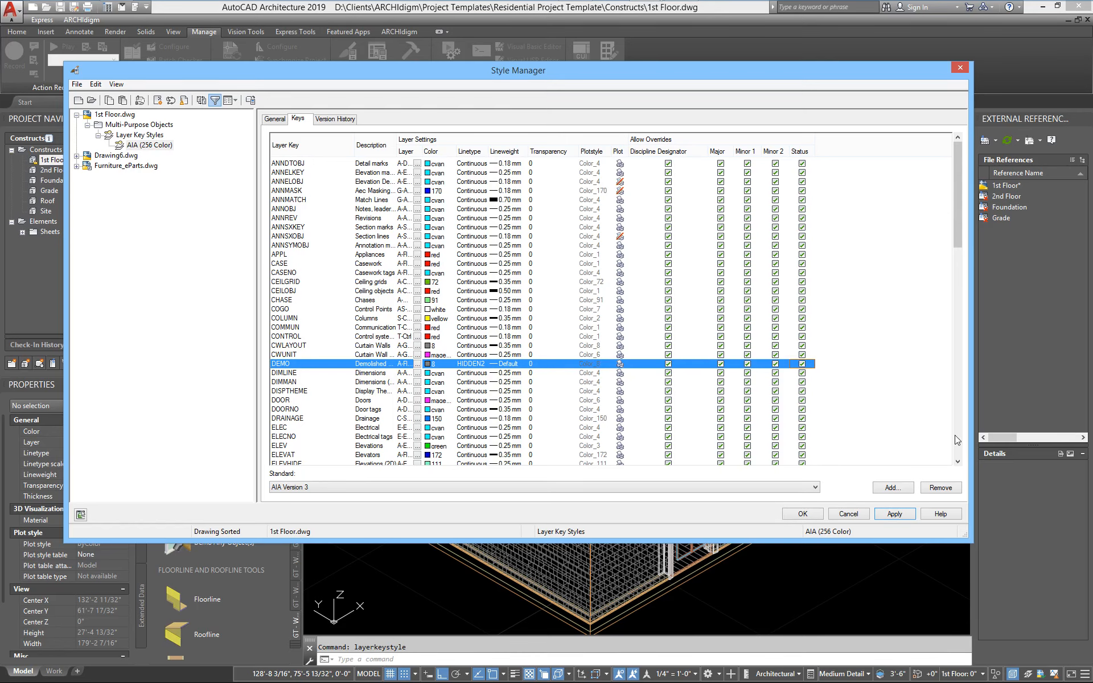
pyautogui.moveTo(955, 221); pyautogui.dragTo(969, 435)
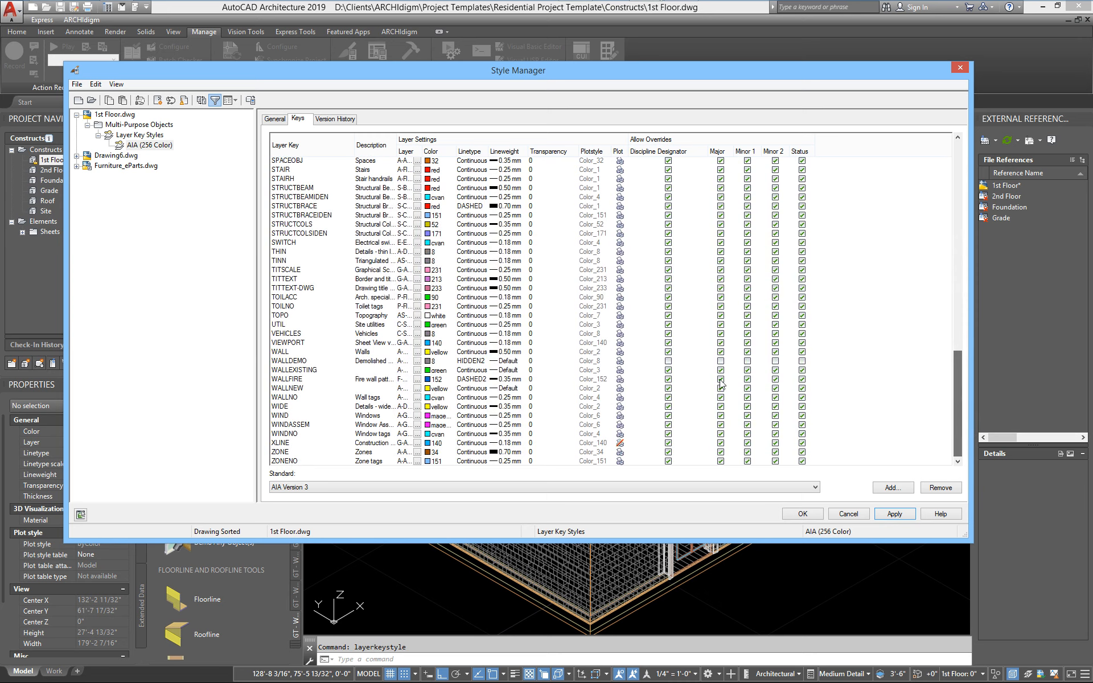
pyautogui.click(707, 365)
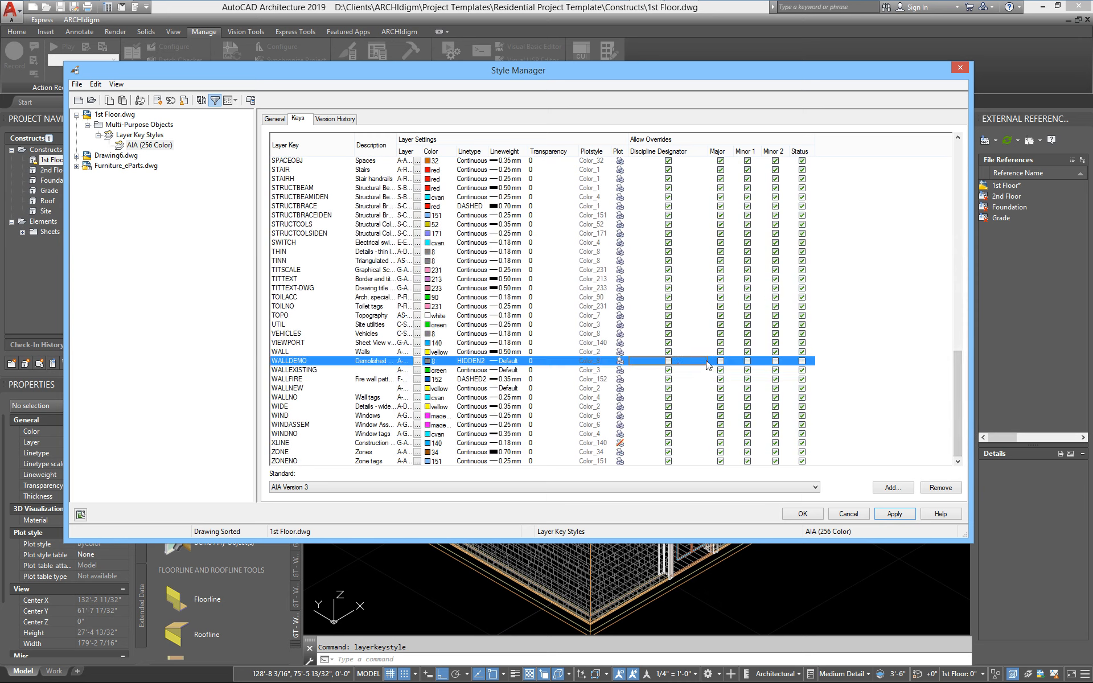
pyautogui.click(721, 362)
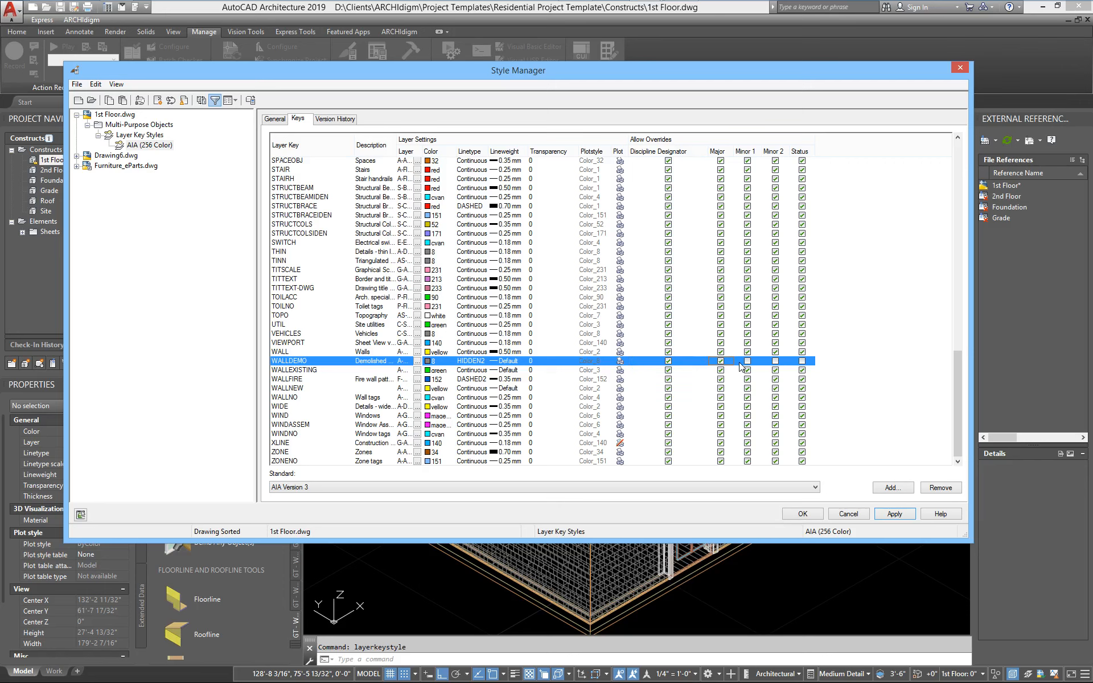
pyautogui.click(801, 363)
# Apply the layer key style changes and close the Style Manager
pyautogui.click(893, 515)
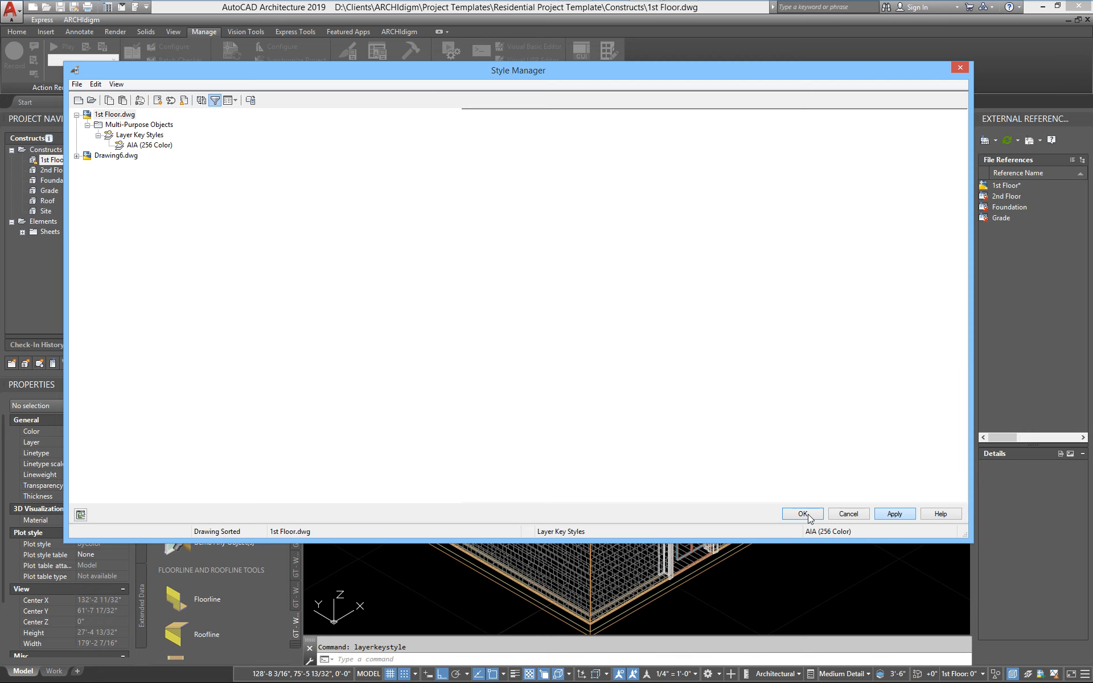
pyautogui.click(808, 514)
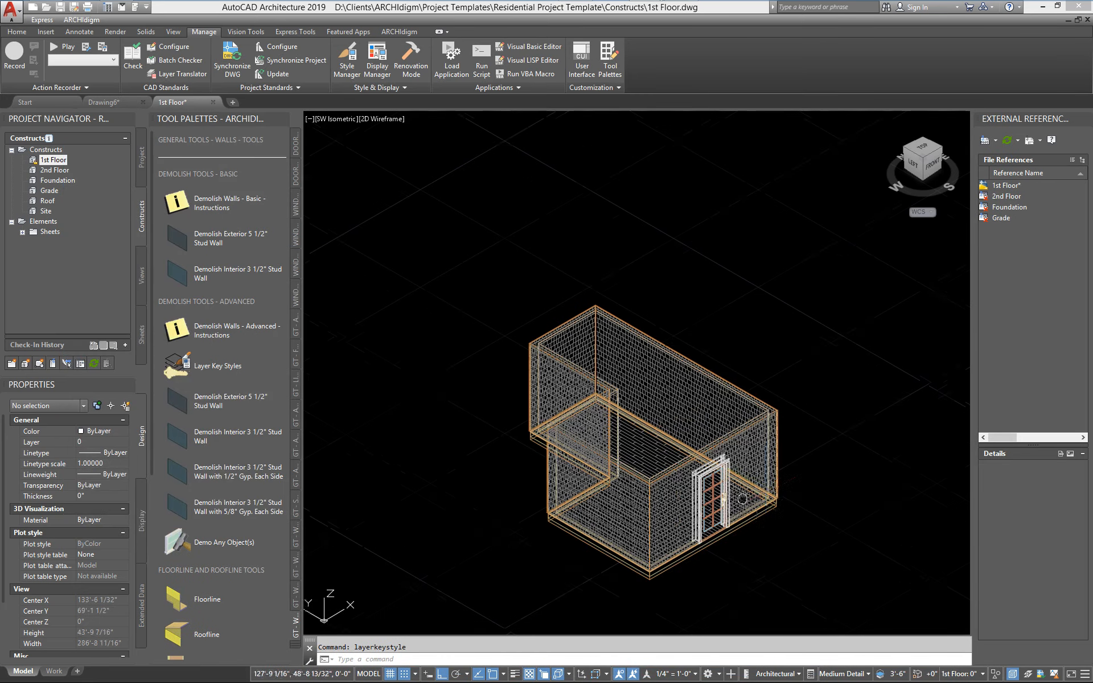
pyautogui.moveTo(742, 499); pyautogui.dragTo(615, 436, button='middle')
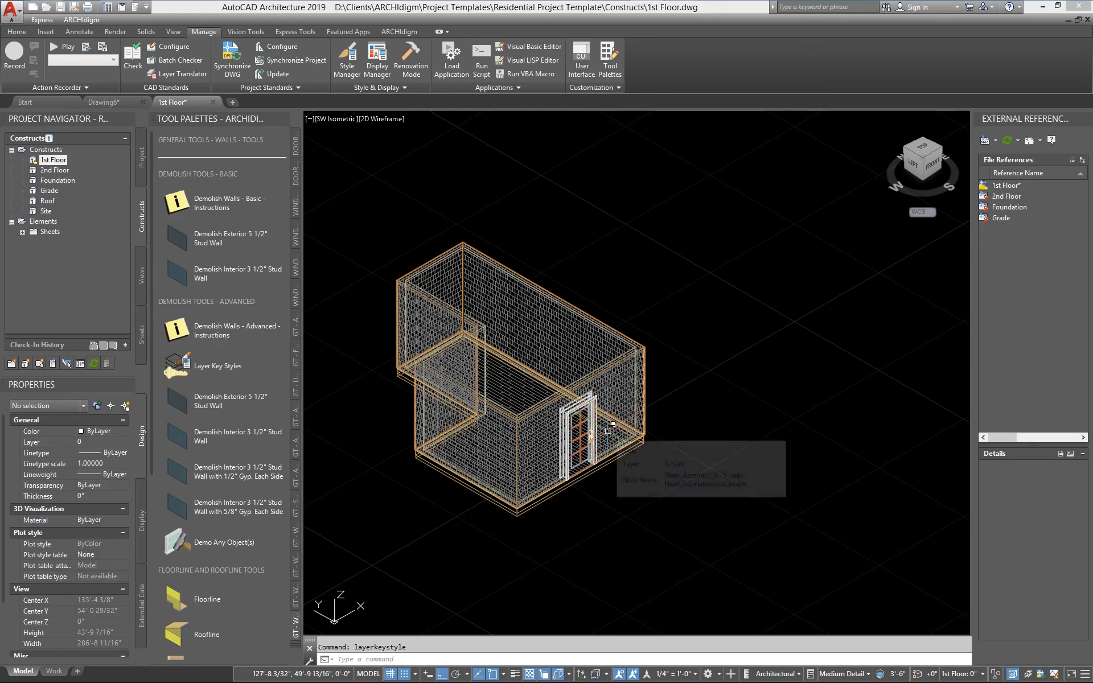
# Review the tool properties of the advanced Demolish Exterior 5 1/2" Stud Wall tool, including its layer key and cleanup group
pyautogui.click(177, 400)
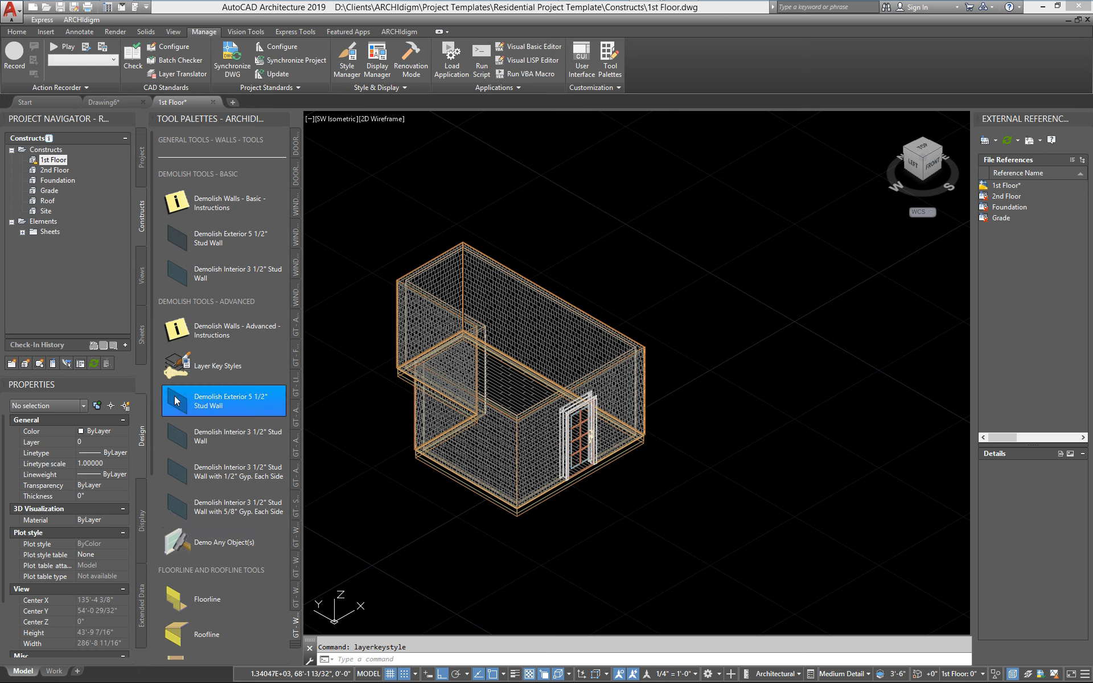
pyautogui.rightClick(174, 395)
pyautogui.click(218, 566)
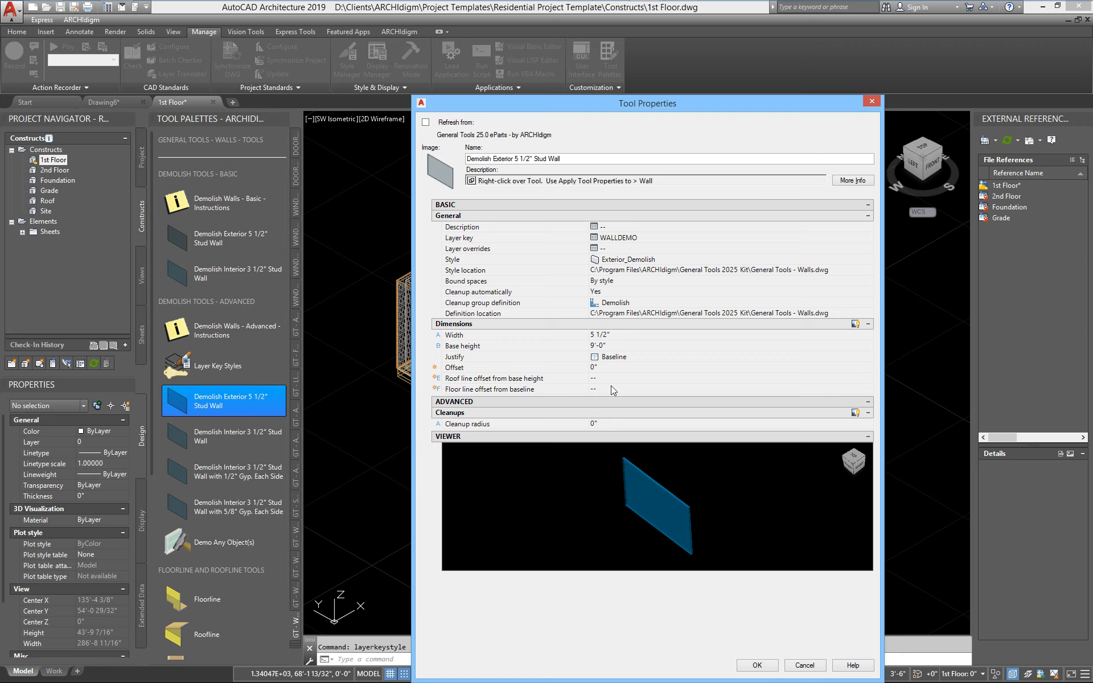
pyautogui.click(755, 666)
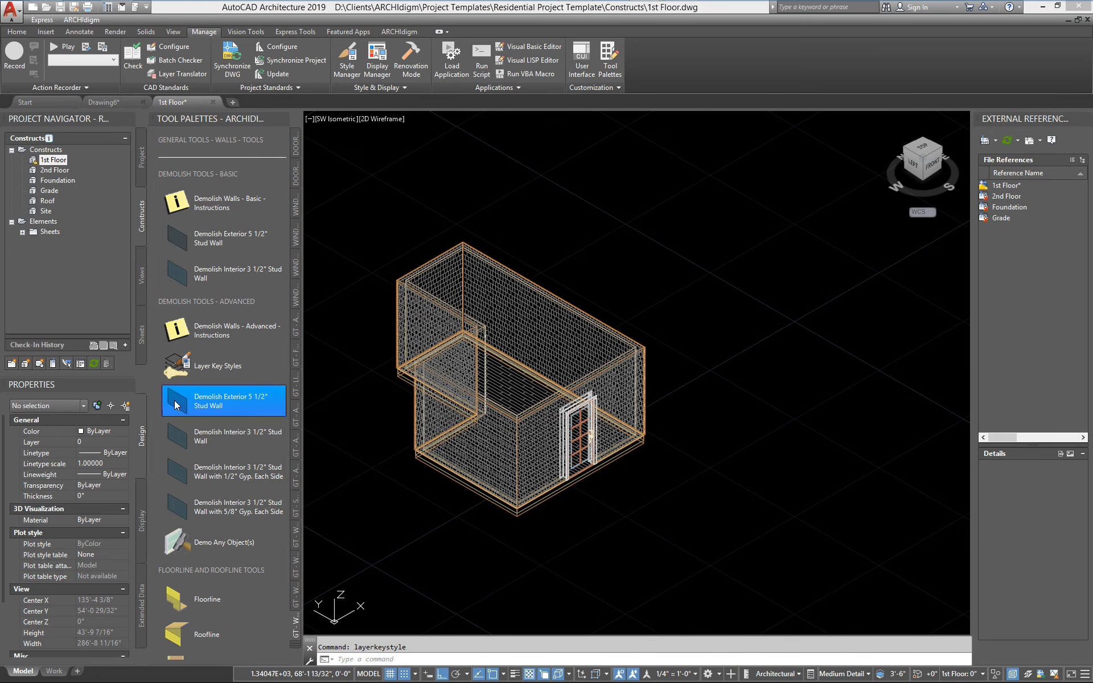
# Draw two connected Demolish Exterior 5 1/2" stud walls beside the building, about 16'-5" and 7'-4" long
pyautogui.click(649, 289)
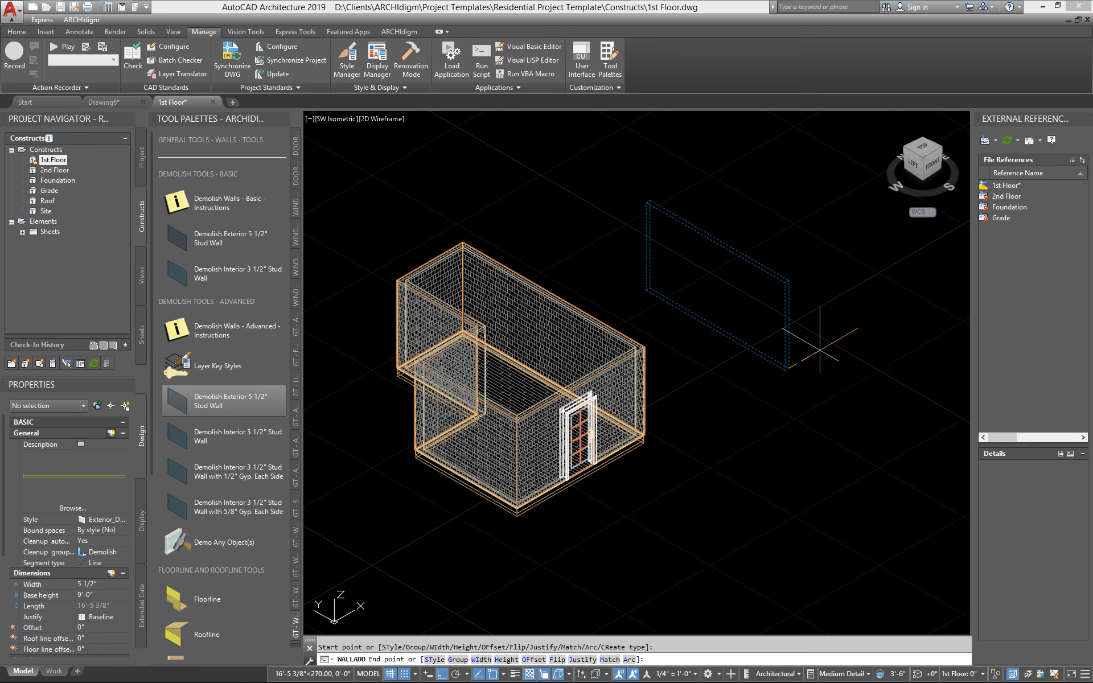
pyautogui.click(789, 367)
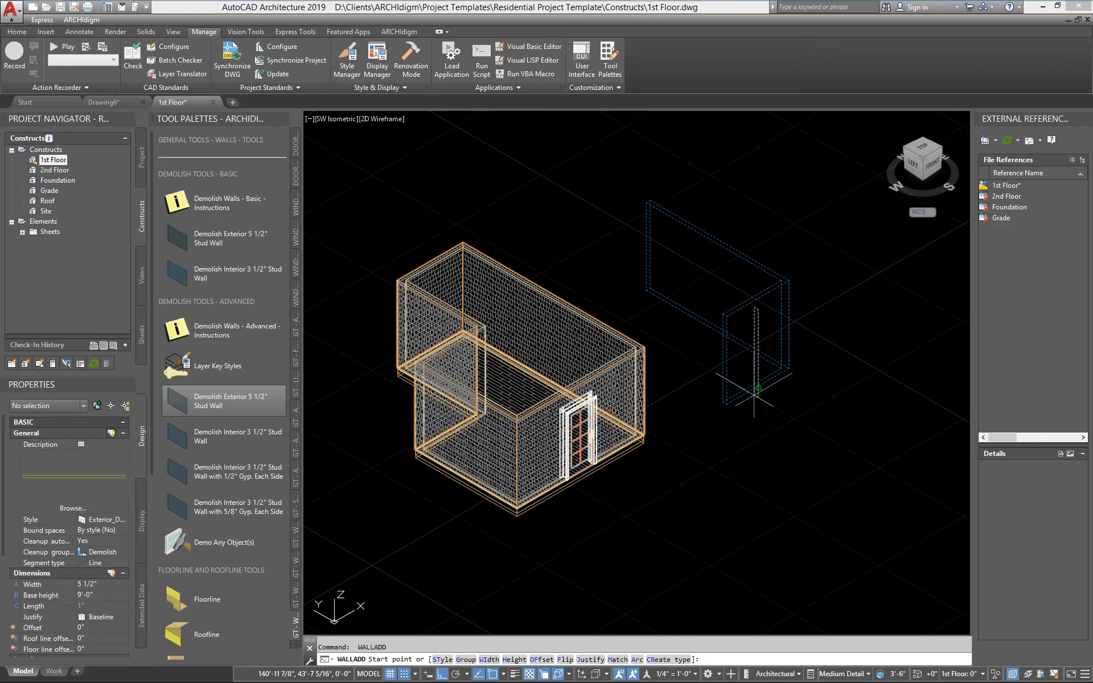
pyautogui.press('Escape')
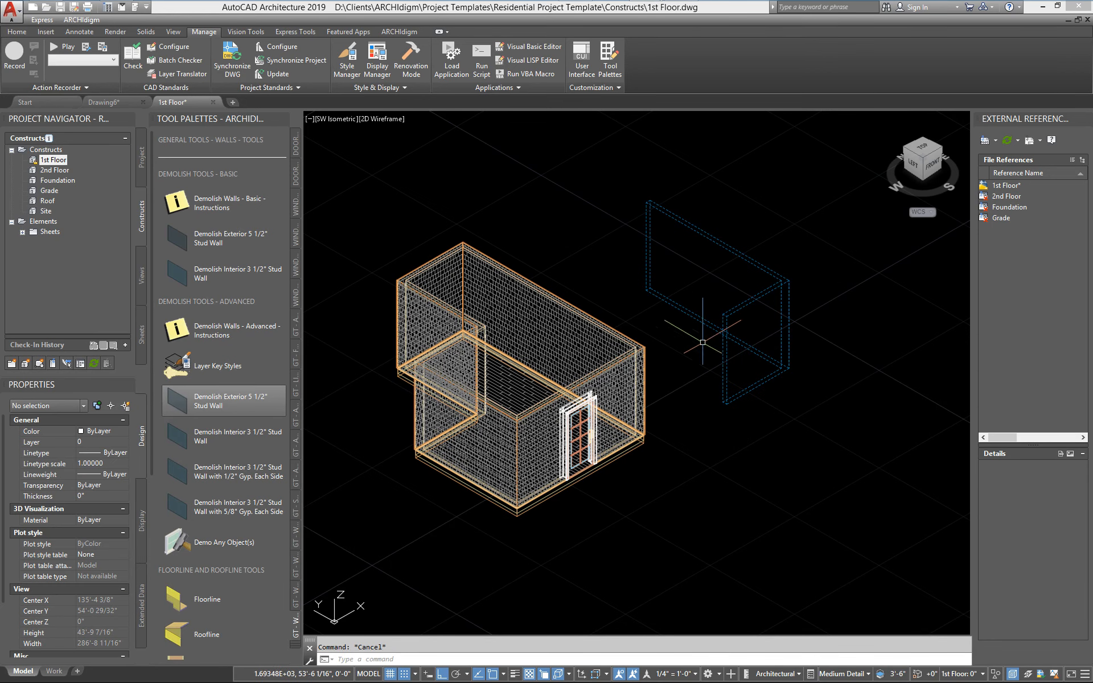
# Switch the drawing from the isometric view to the plan view of the current UCS
pyautogui.scroll(2, 721, 329)
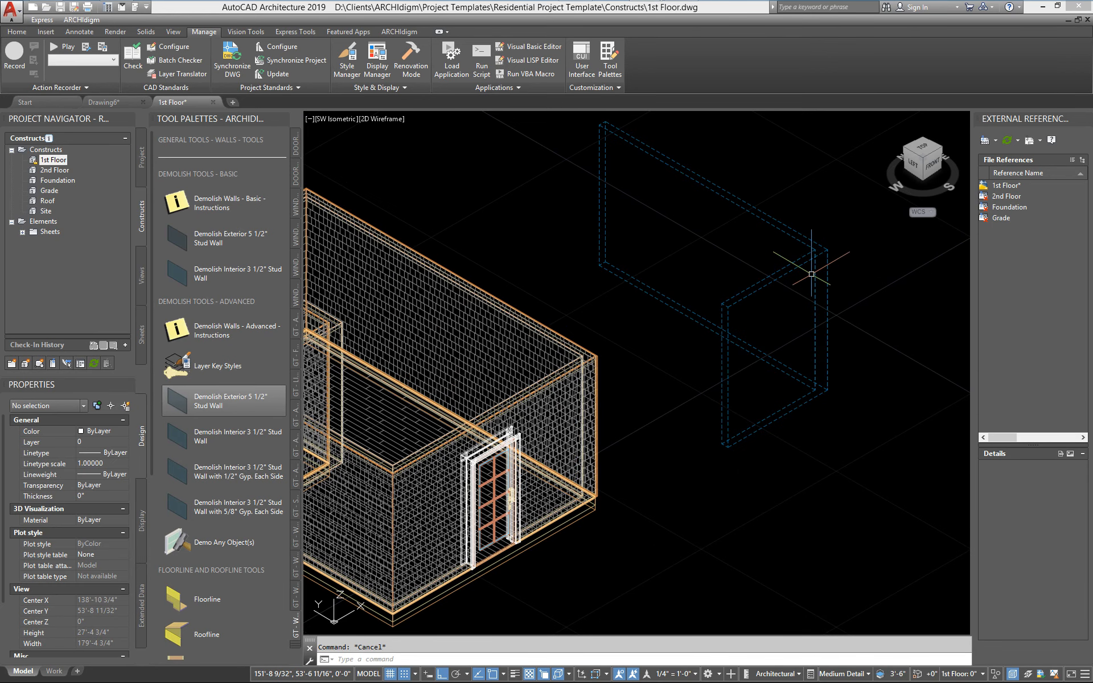
pyautogui.scroll(-2, 815, 324)
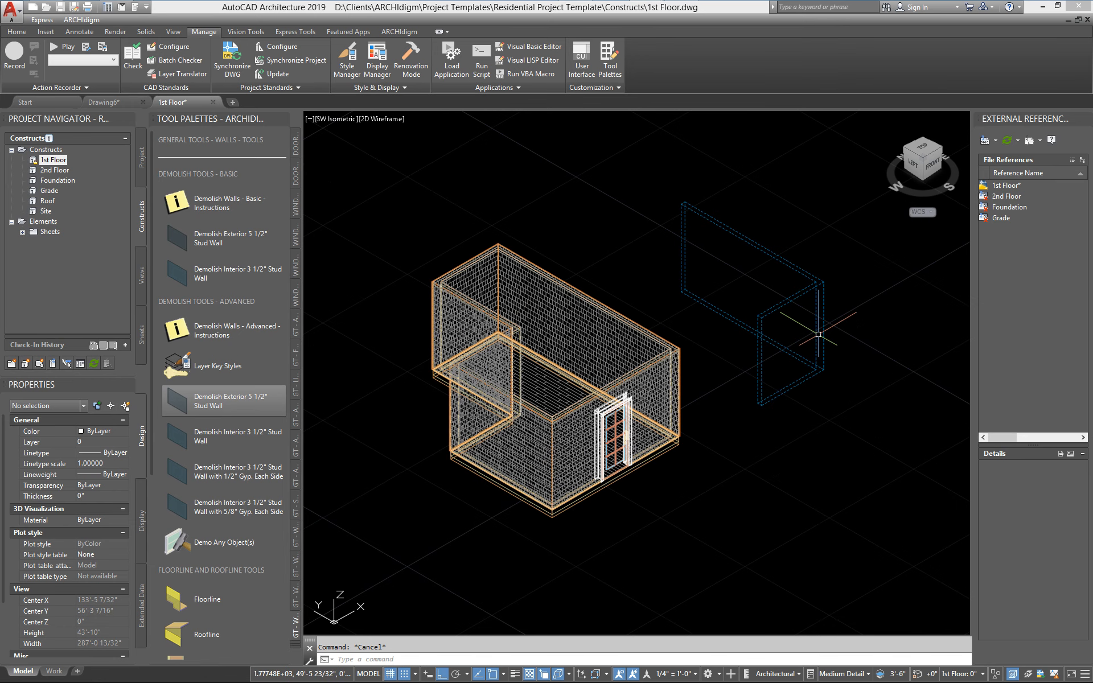
pyautogui.write('plan')
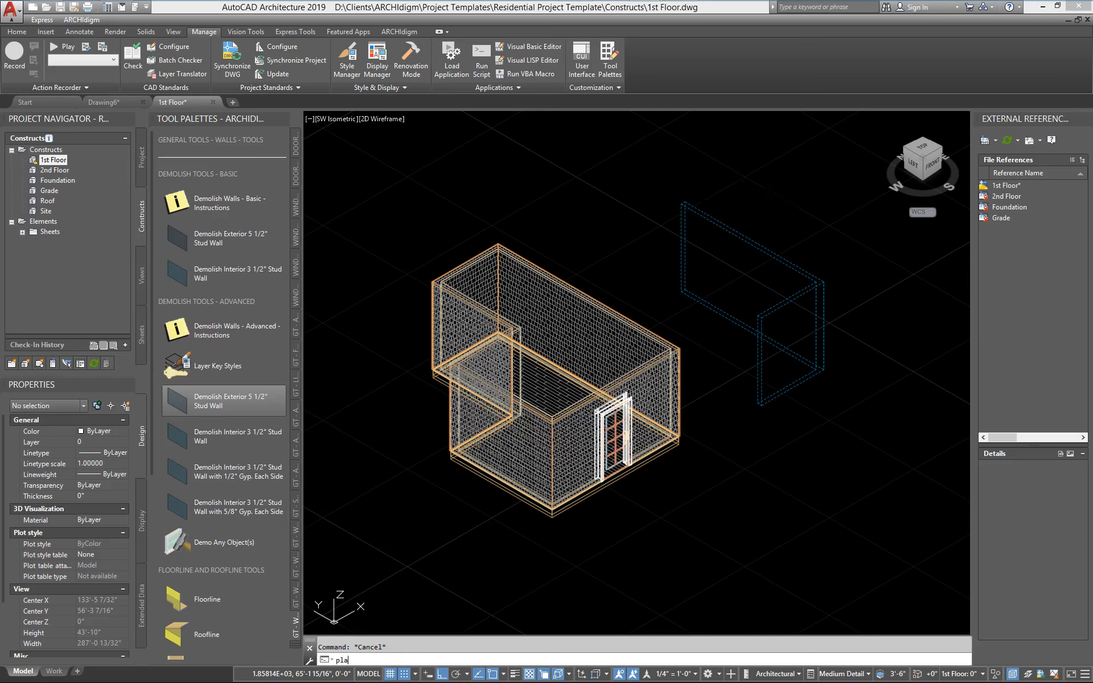
pyautogui.press('Return')
pyautogui.press('Return')
pyautogui.moveTo(826, 433); pyautogui.dragTo(647, 329, button='middle')
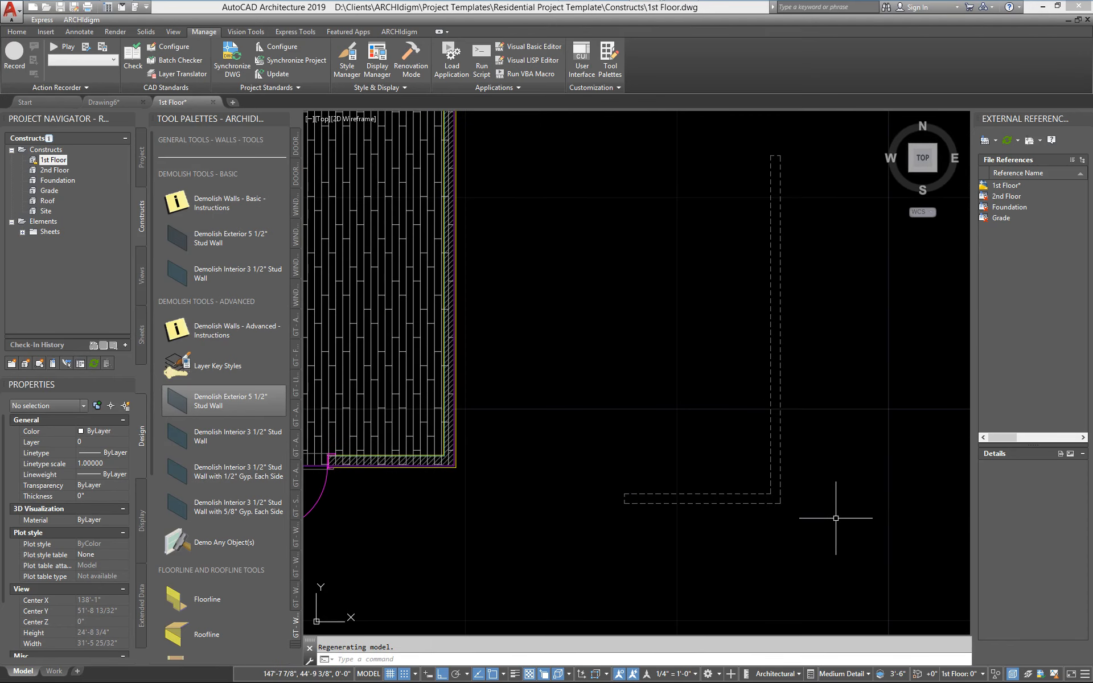
# Check the layer of the shorter new demolition wall and the A-Wall-Demo color and linetype in the Layer Properties Manager
pyautogui.scroll(4, 804, 511)
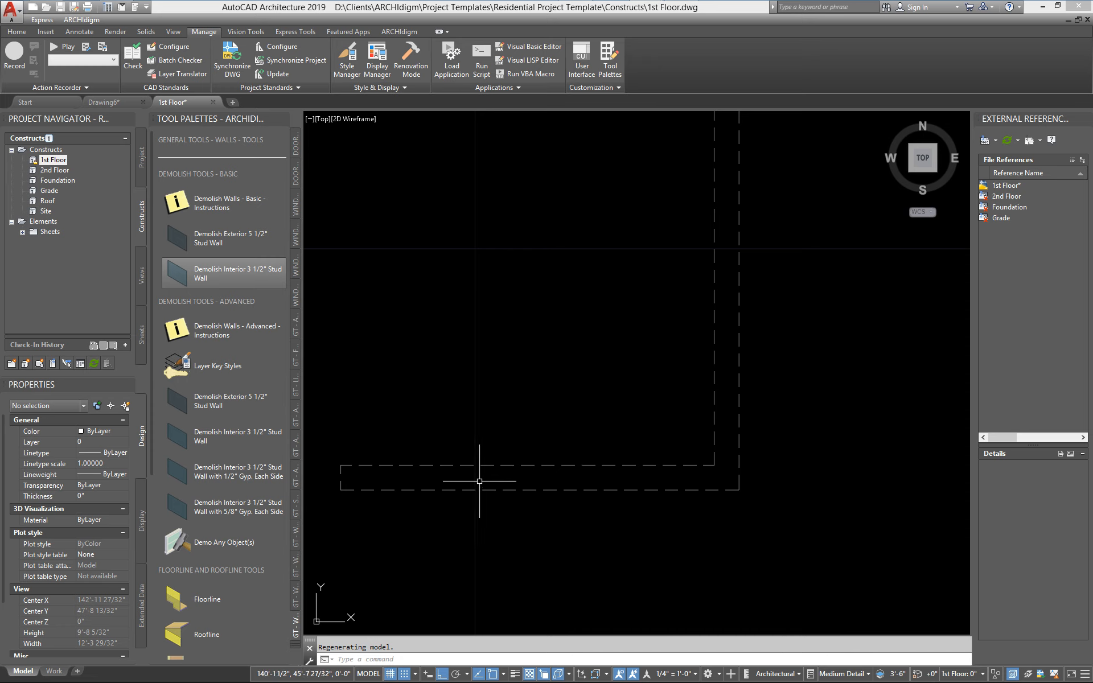
pyautogui.click(529, 466)
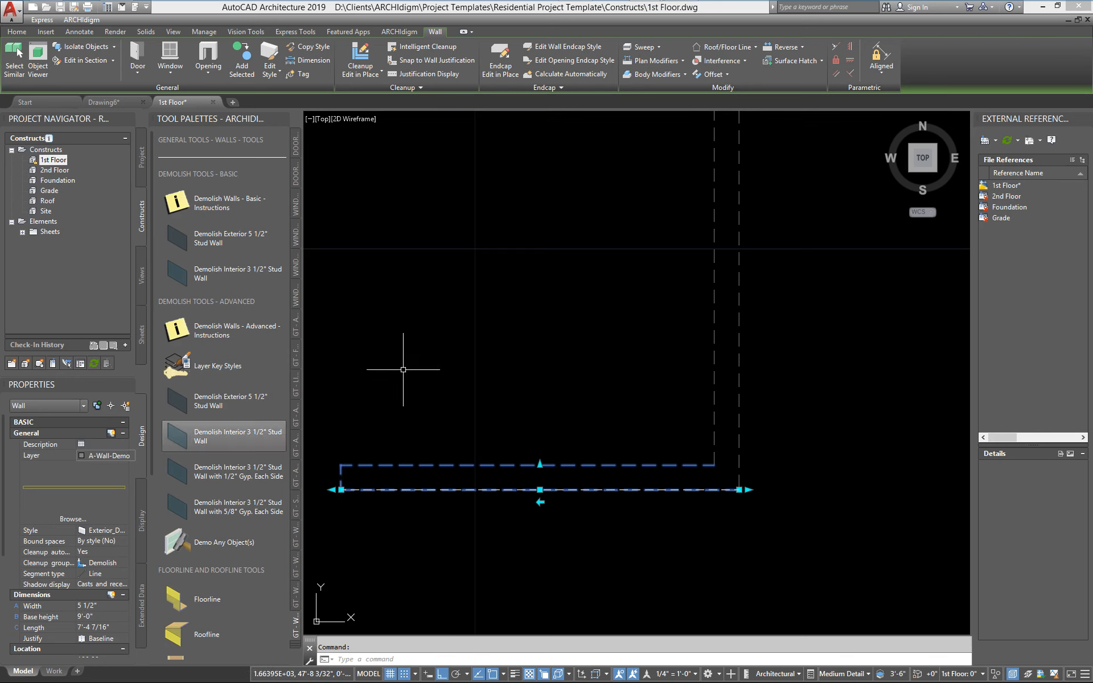
pyautogui.write('la')
pyautogui.press('Return')
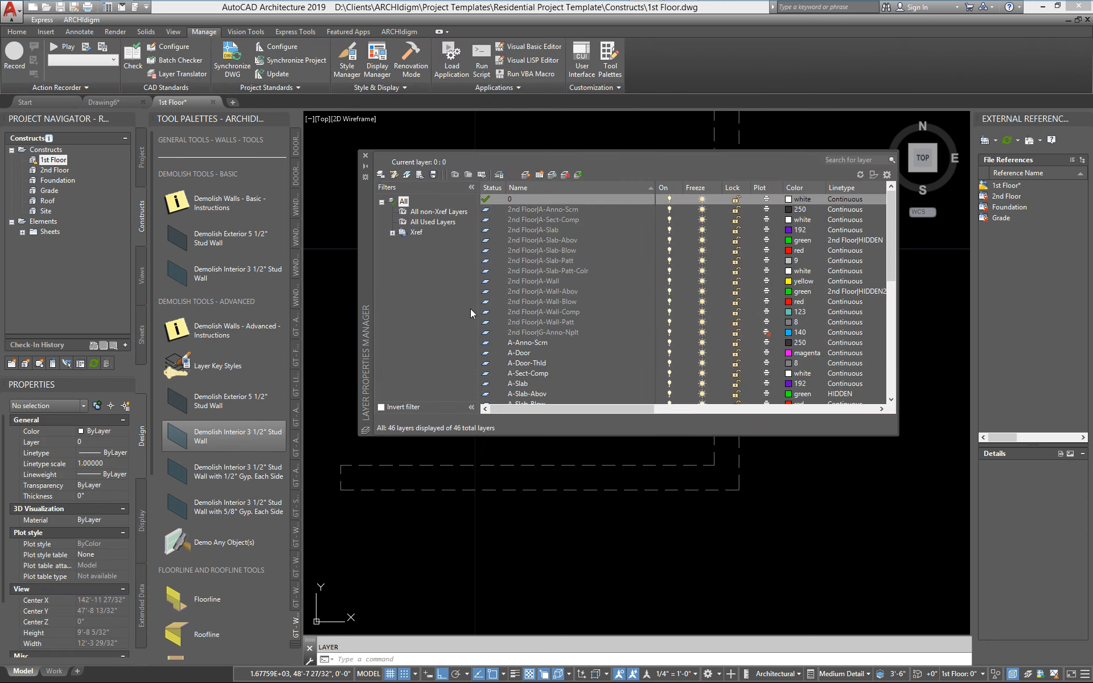
pyautogui.click(536, 344)
pyautogui.scroll(-4, 544, 376)
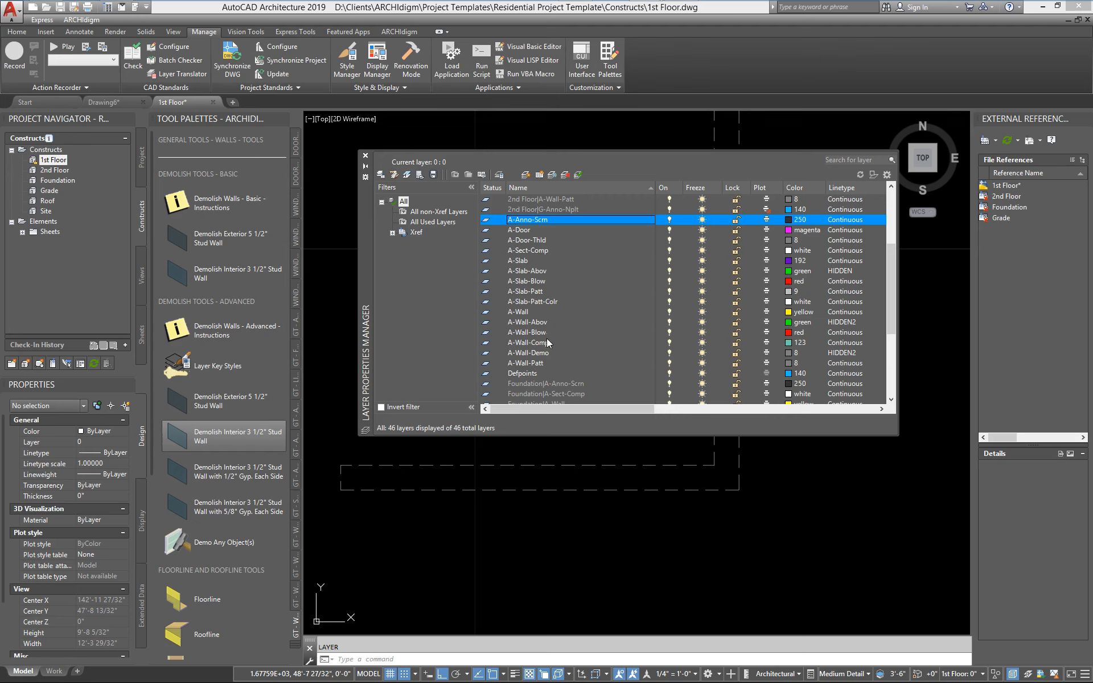
pyautogui.click(769, 353)
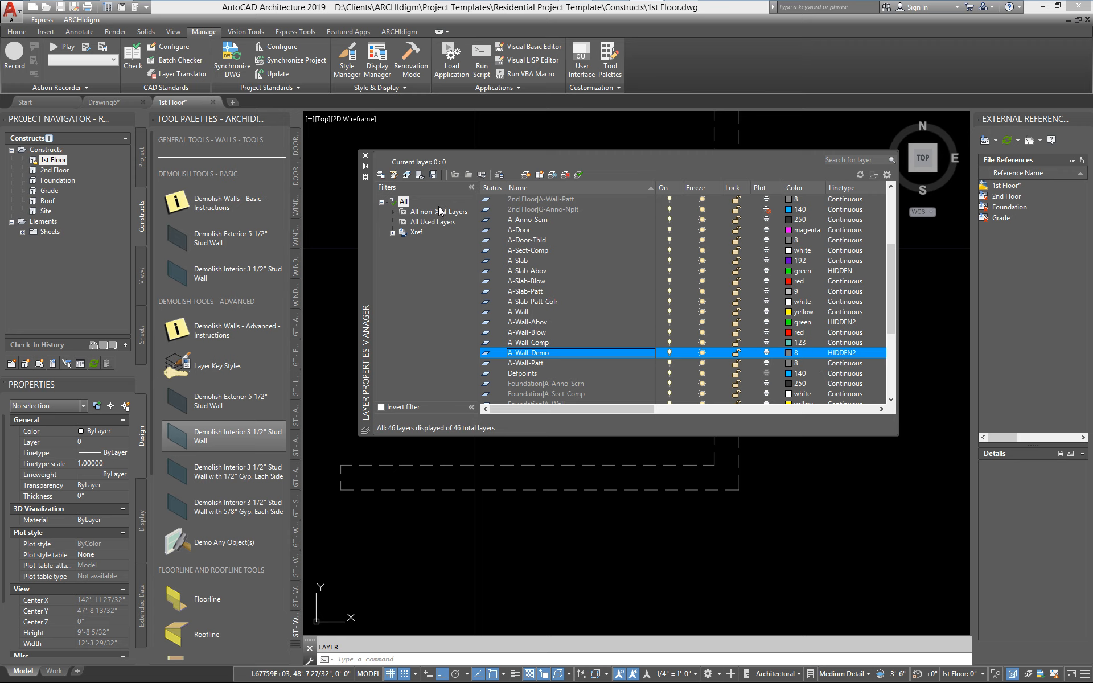
pyautogui.click(366, 156)
# Apply the advanced Demolish Exterior 5 1/2" Stud Wall tool properties to the building's long east exterior wall
pyautogui.scroll(-4, 542, 365)
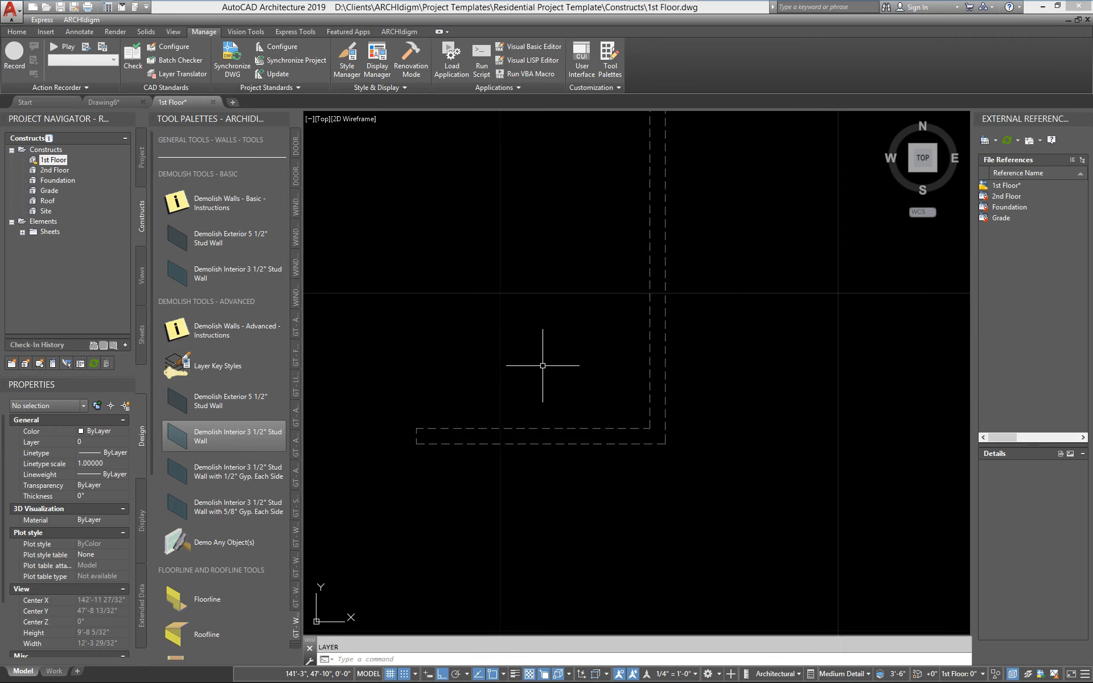
pyautogui.moveTo(537, 369); pyautogui.dragTo(678, 417, button='middle')
pyautogui.scroll(-1, 678, 416)
pyautogui.moveTo(502, 411); pyautogui.dragTo(653, 435, button='middle')
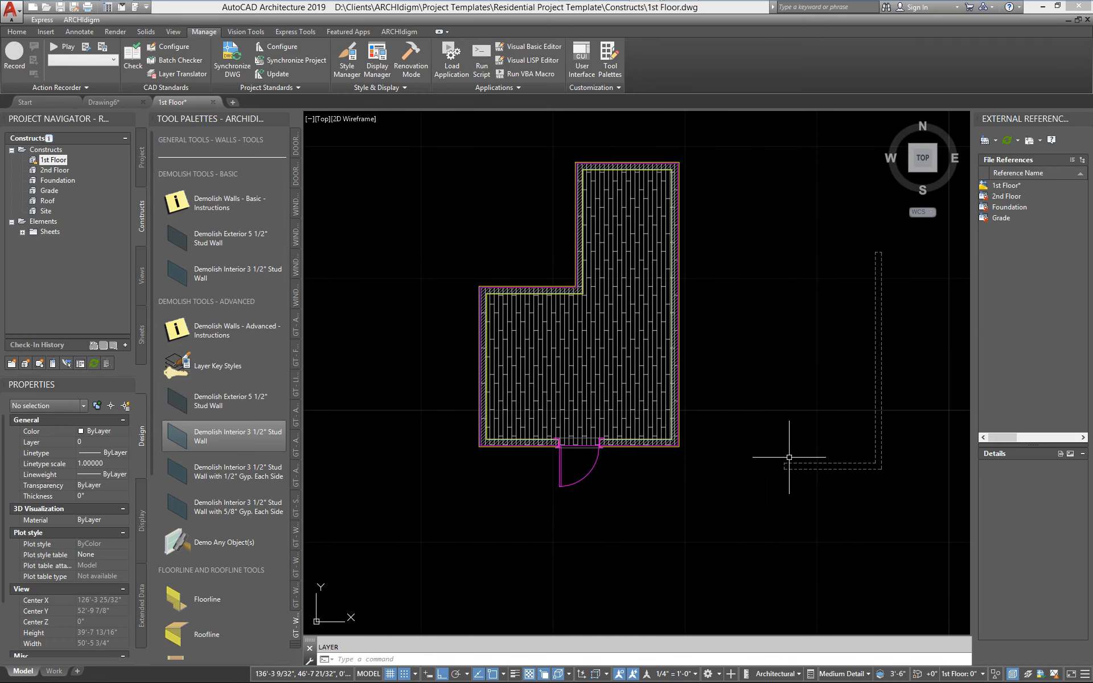
pyautogui.scroll(3, 664, 463)
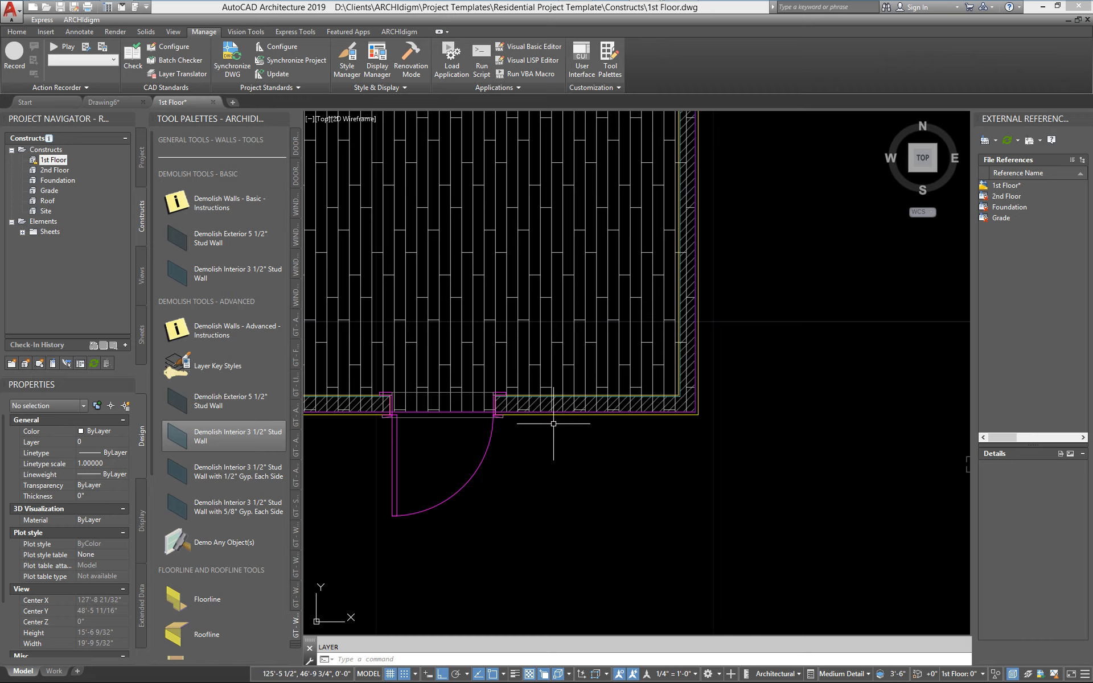
pyautogui.moveTo(568, 428); pyautogui.dragTo(575, 437, button='middle')
pyautogui.scroll(2, 664, 423)
pyautogui.moveTo(727, 417); pyautogui.dragTo(553, 474, button='middle')
pyautogui.click(568, 378)
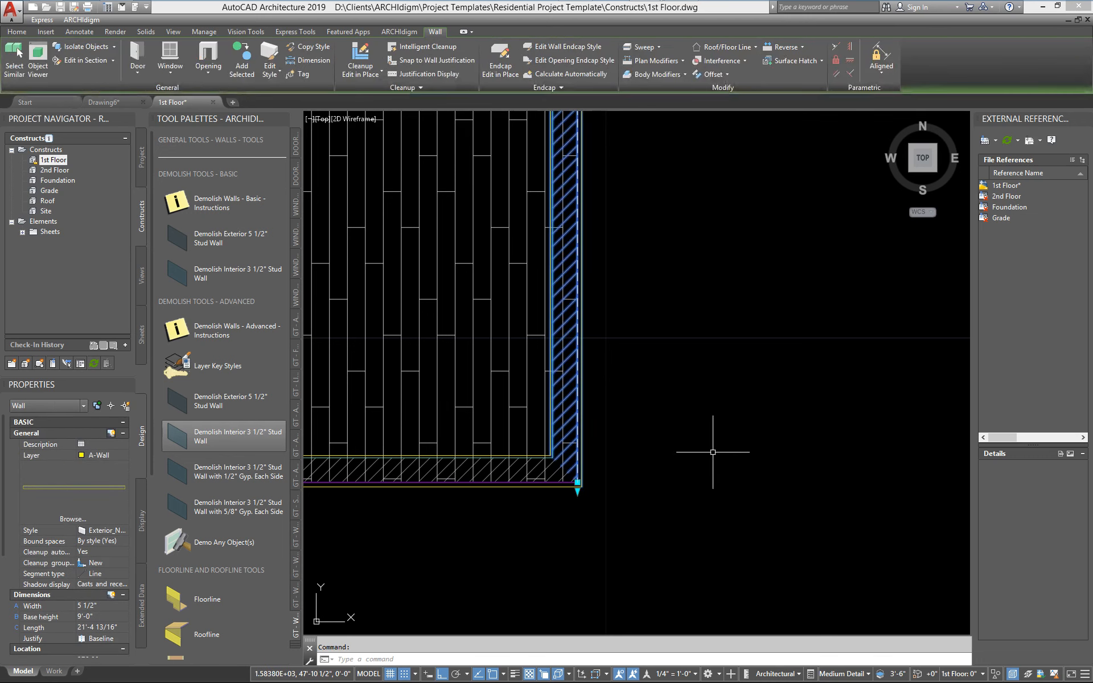
pyautogui.rightClick(180, 400)
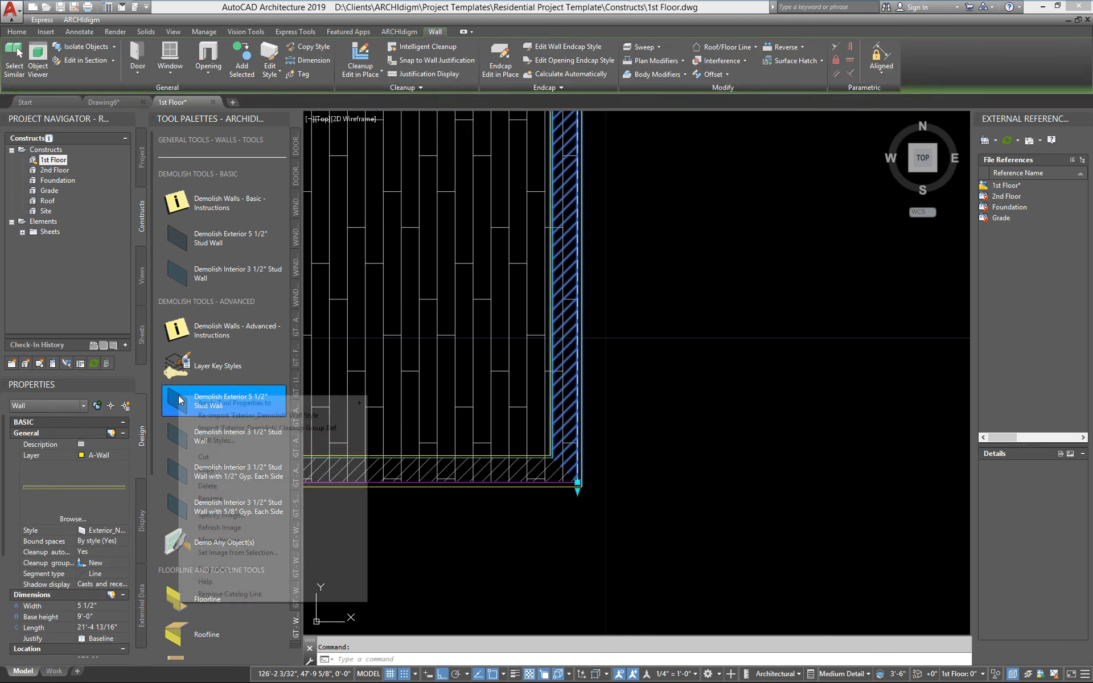
pyautogui.moveTo(330, 404)
pyautogui.click(391, 403)
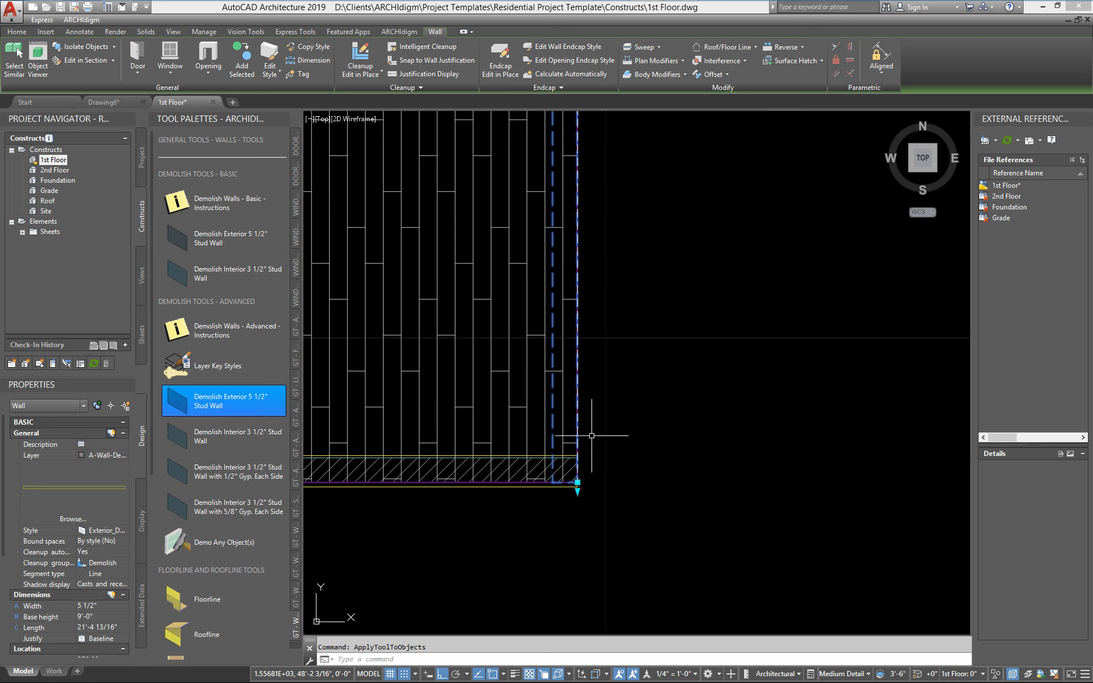
pyautogui.scroll(-5, 593, 439)
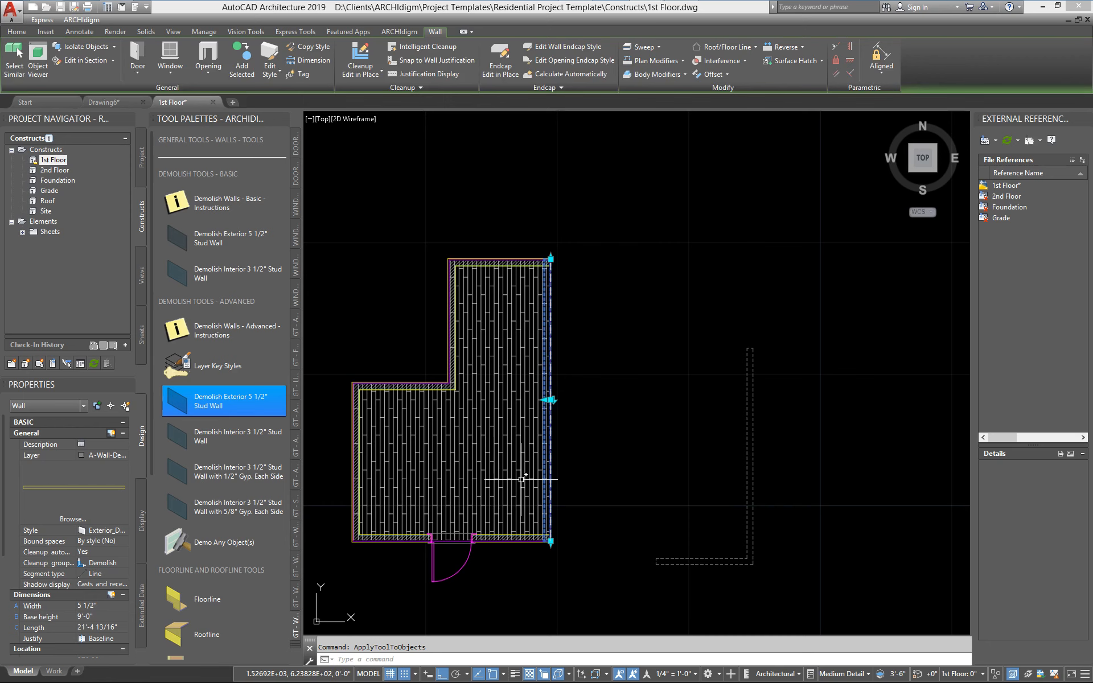
pyautogui.press('Escape')
# Mark the hinged entry door as demolished with the Demo Any Object(s) tool and check the door's layer
pyautogui.scroll(5, 501, 535)
pyautogui.moveTo(536, 516); pyautogui.dragTo(725, 318, button='middle')
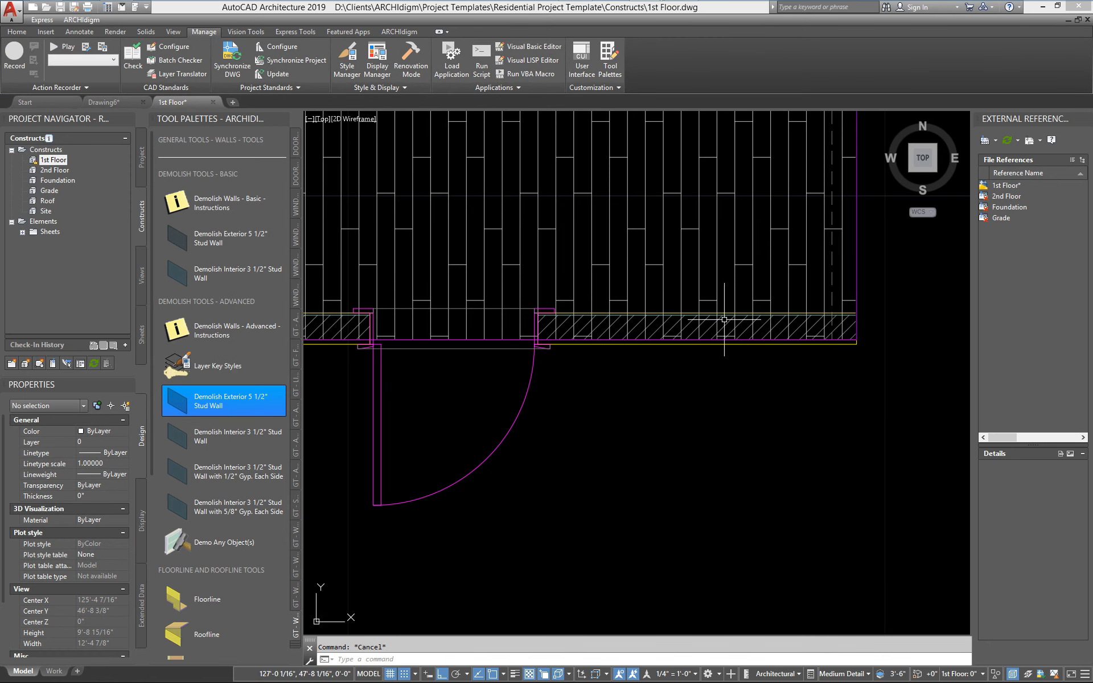
pyautogui.scroll(-2, 680, 359)
pyautogui.moveTo(548, 402); pyautogui.dragTo(559, 435, button='middle')
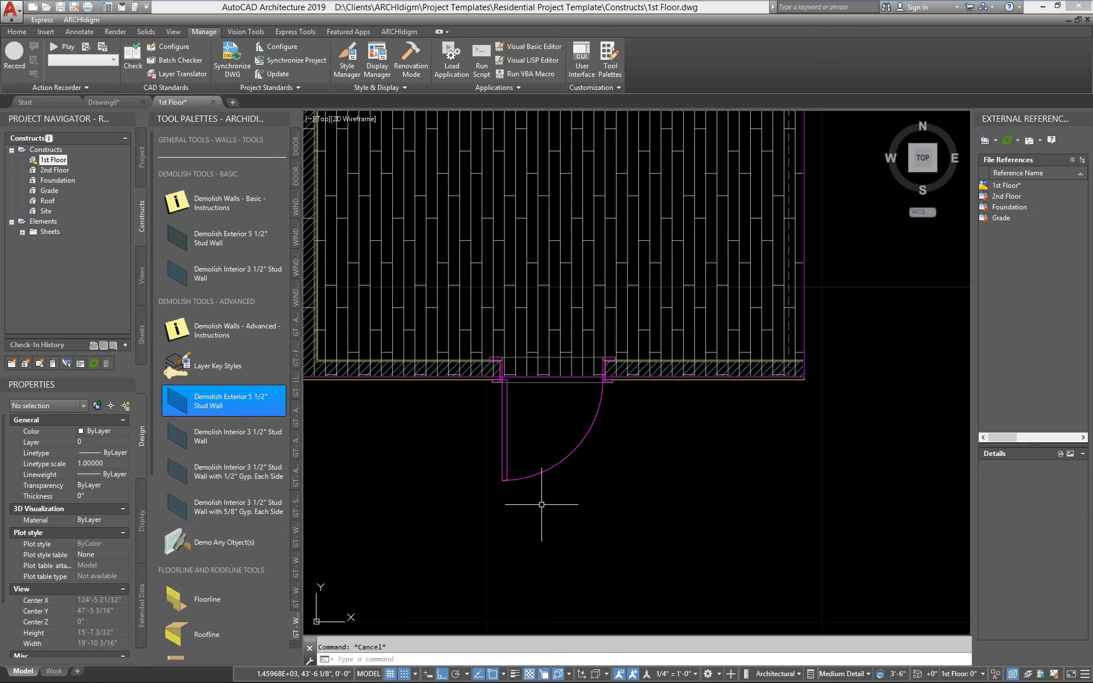
pyautogui.click(191, 532)
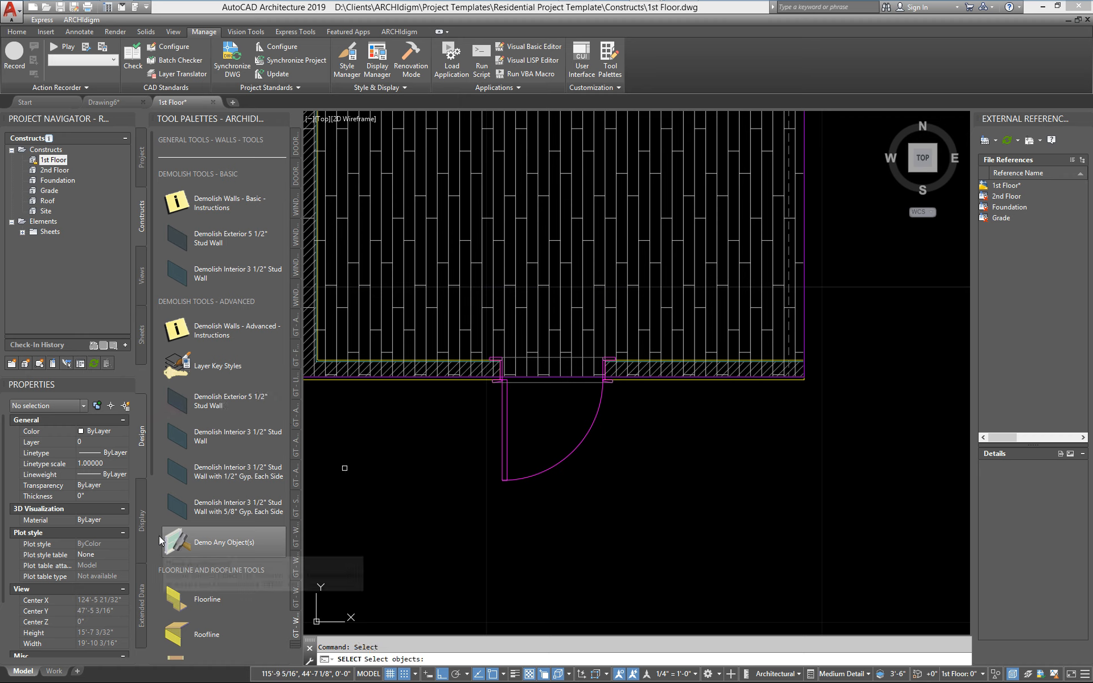
pyautogui.click(507, 455)
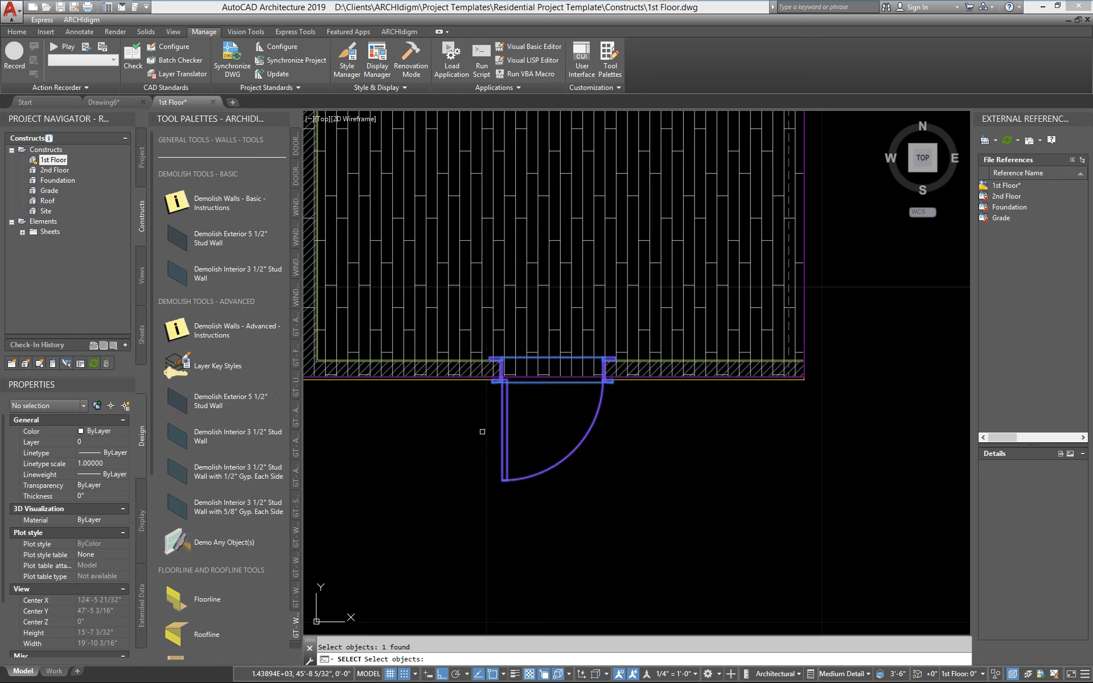
pyautogui.press('Return')
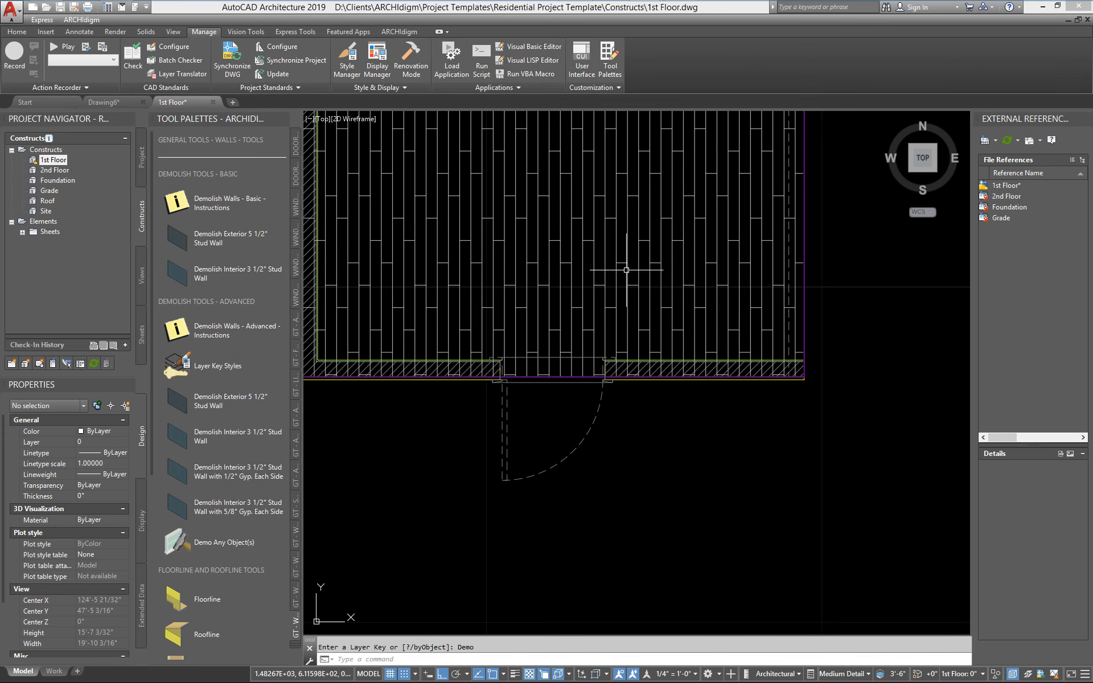
pyautogui.click(575, 452)
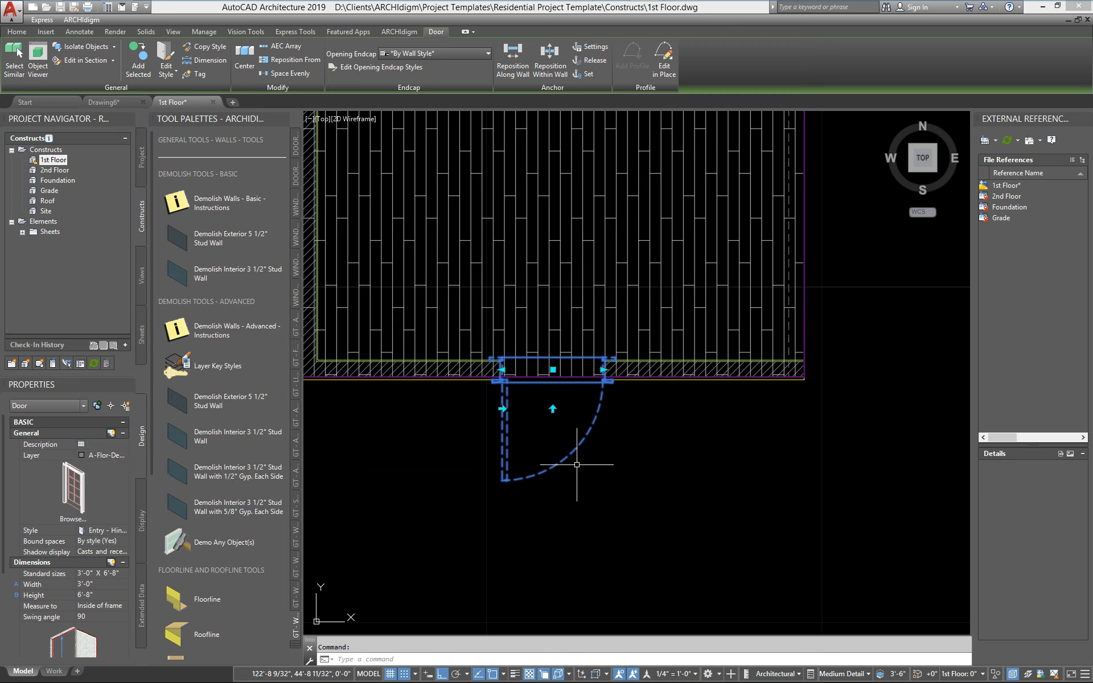
pyautogui.press('Escape')
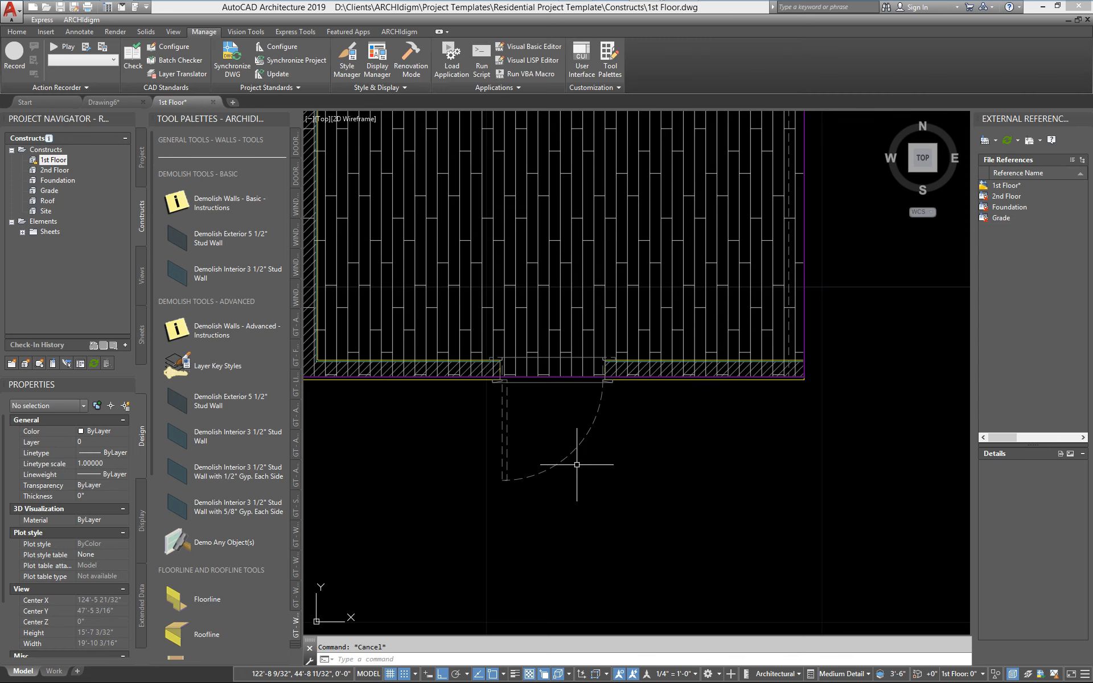
# Save the 1st Floor construct drawing
pyautogui.scroll(-5, 575, 458)
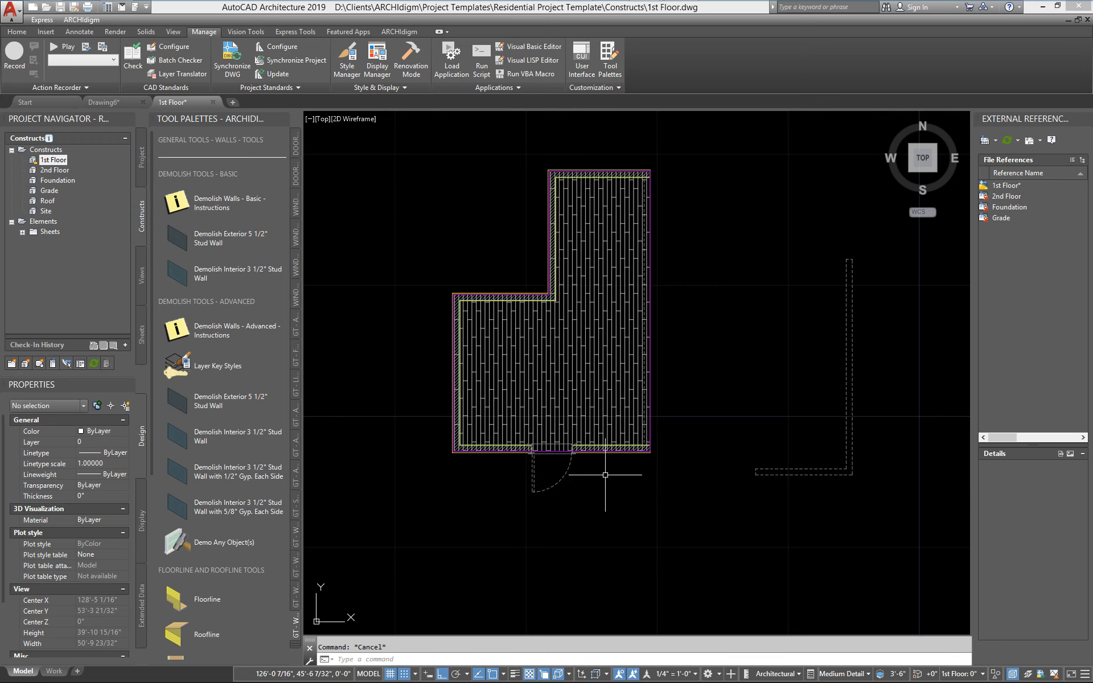
pyautogui.moveTo(566, 470); pyautogui.dragTo(559, 491, button='middle')
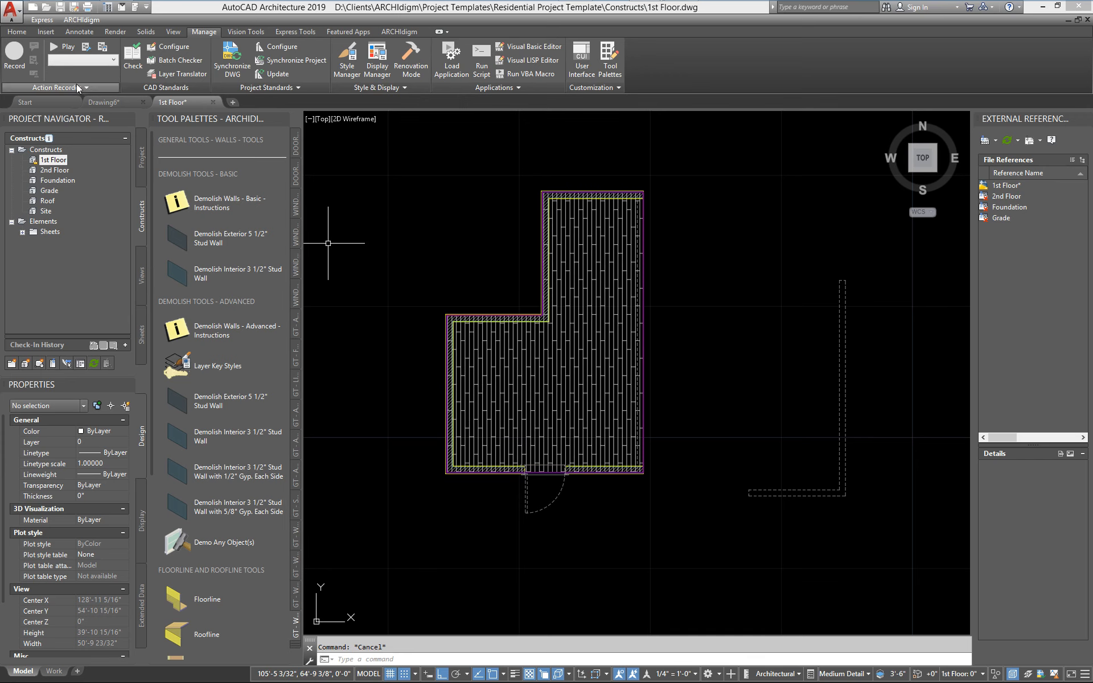
pyautogui.click(61, 10)
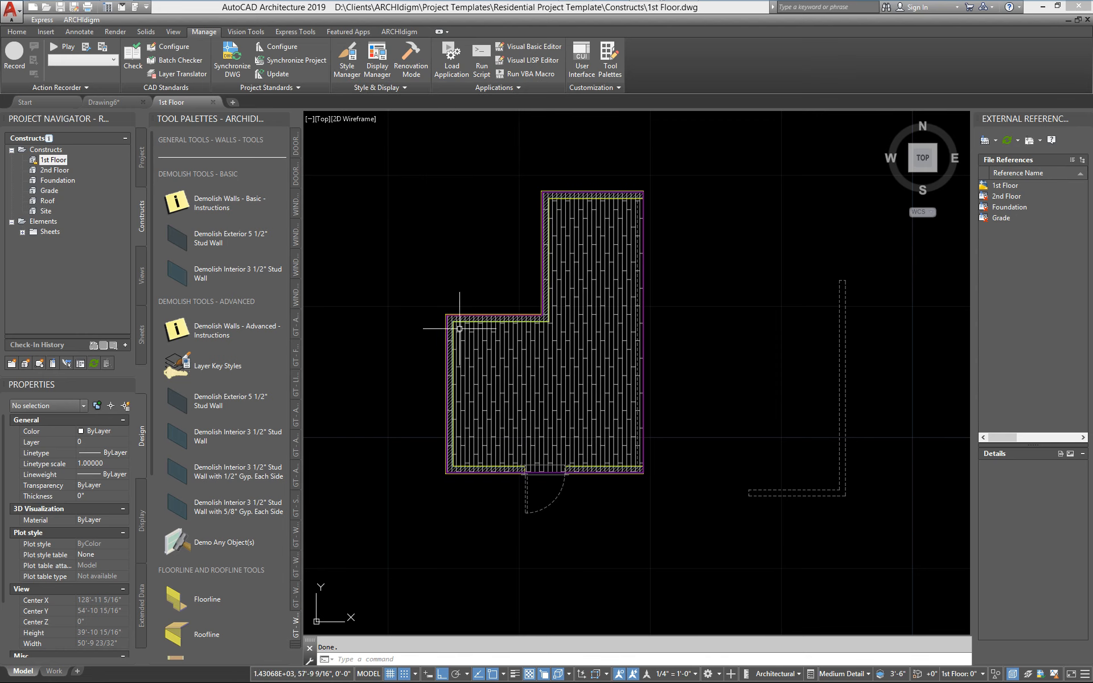
# Open the 2nd Floor construct and view it in isometric with the referenced 1st Floor demolition walls
pyautogui.doubleClick(55, 171)
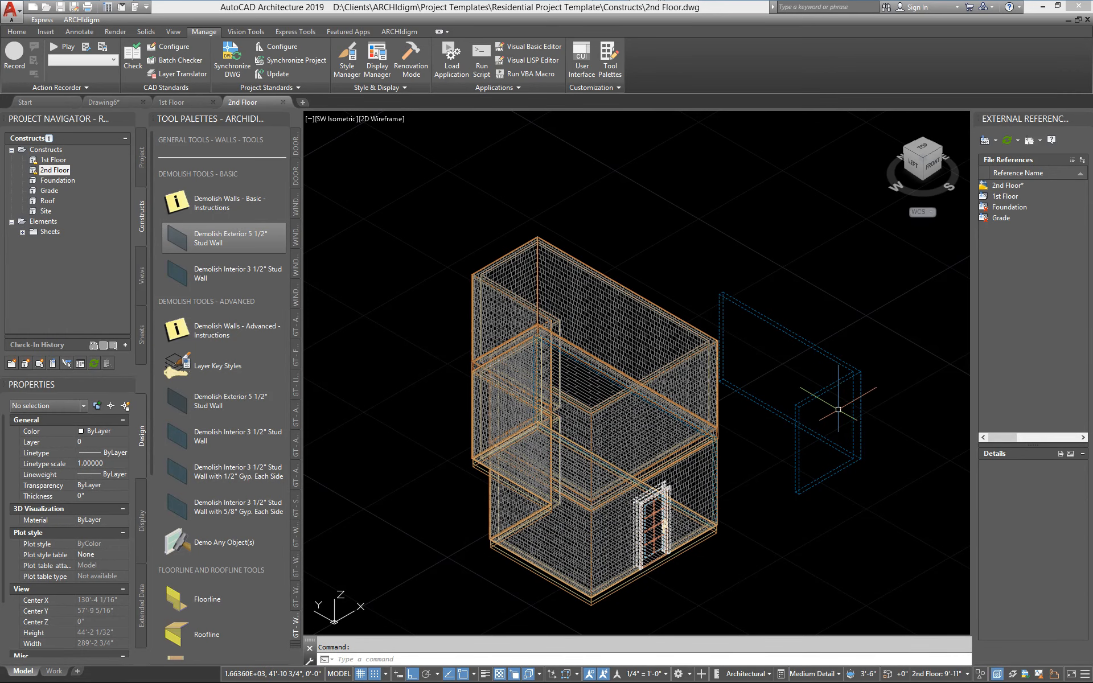
pyautogui.scroll(2, 578, 506)
pyautogui.scroll(5, 590, 487)
pyautogui.scroll(-6, 628, 419)
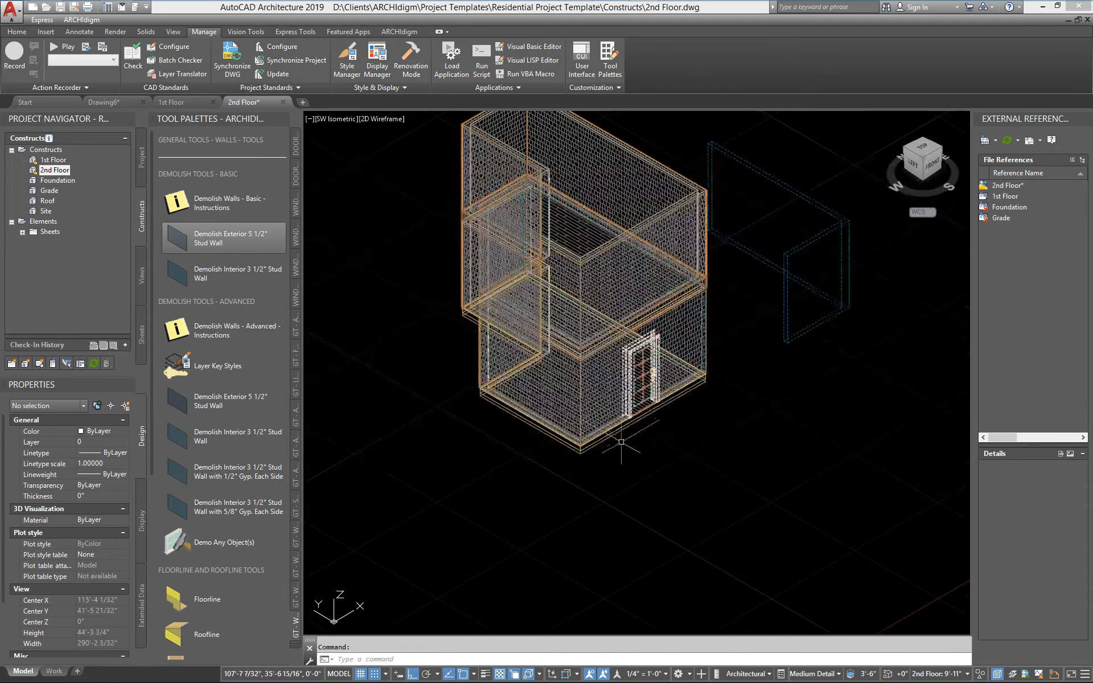
pyautogui.moveTo(620, 442); pyautogui.dragTo(640, 488, button='middle')
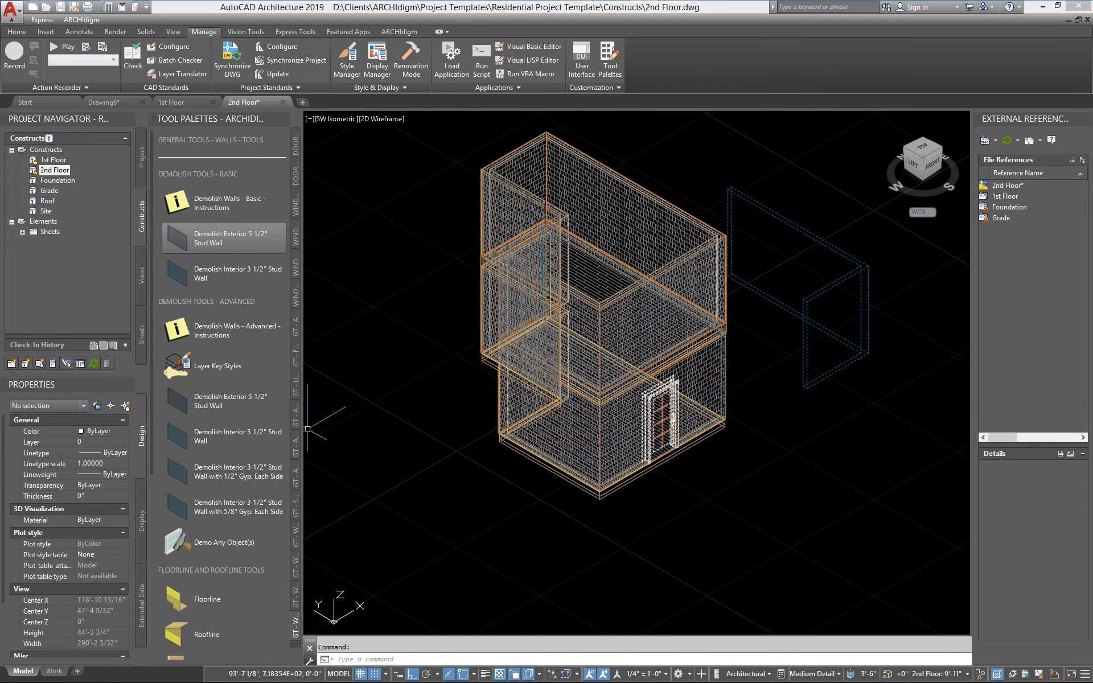
# Draw an advanced Demolish Exterior 5 1/2" Stud Wall about 14'-4" long west of the building and check its layer
pyautogui.click(184, 408)
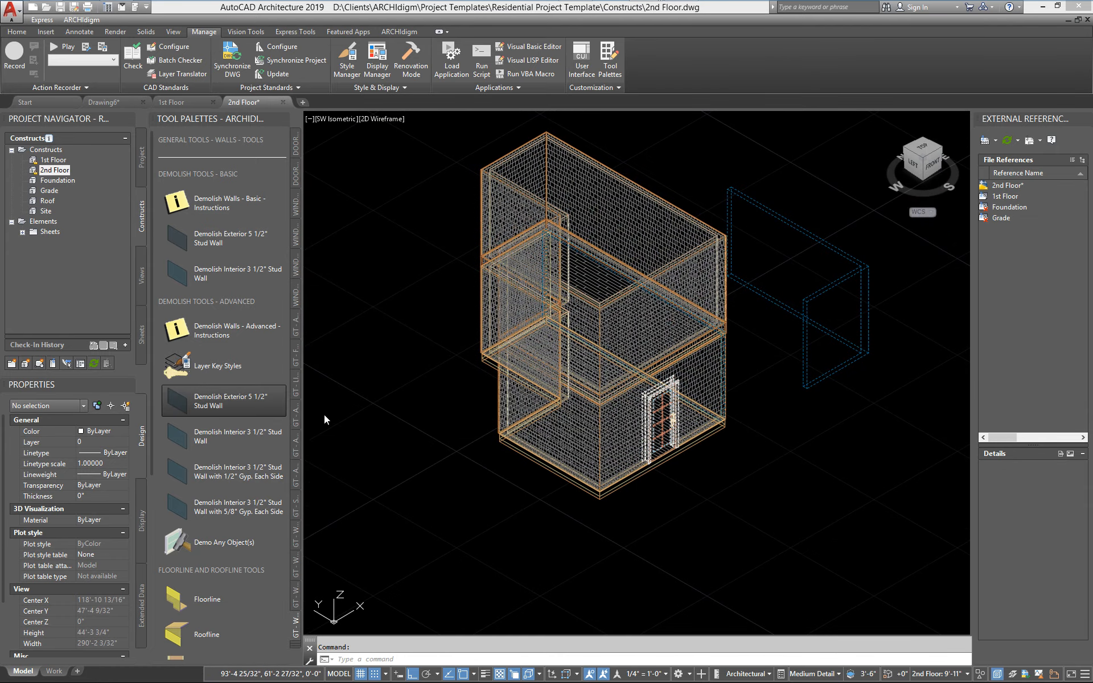
pyautogui.click(361, 425)
pyautogui.click(479, 491)
pyautogui.press('Return')
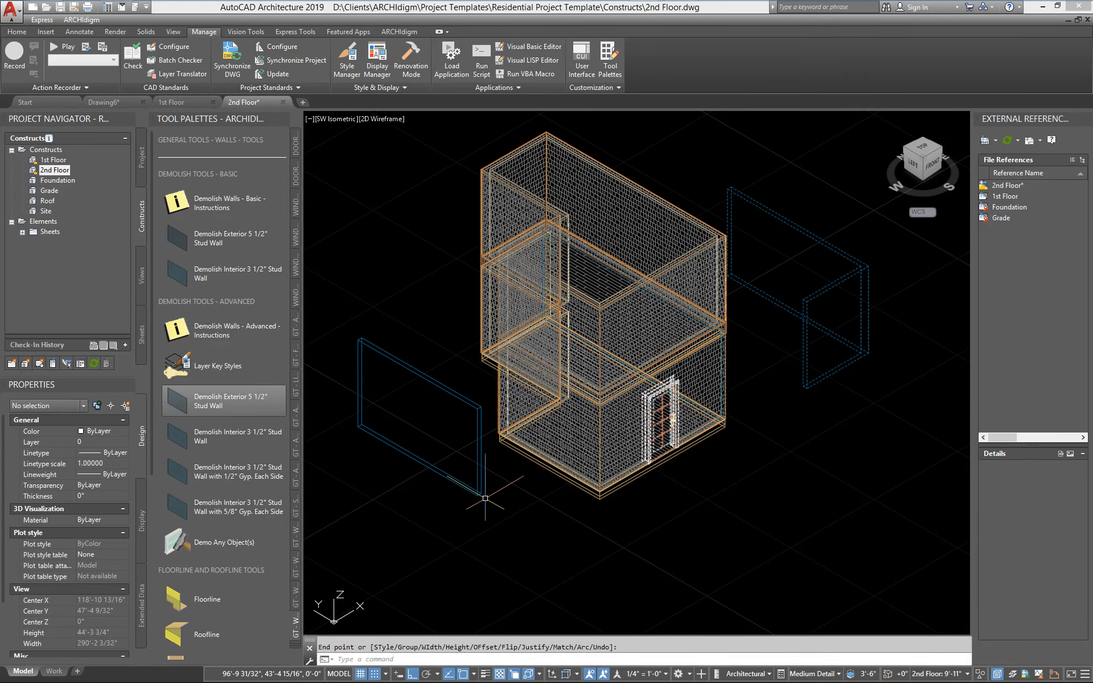
pyautogui.scroll(6, 506, 508)
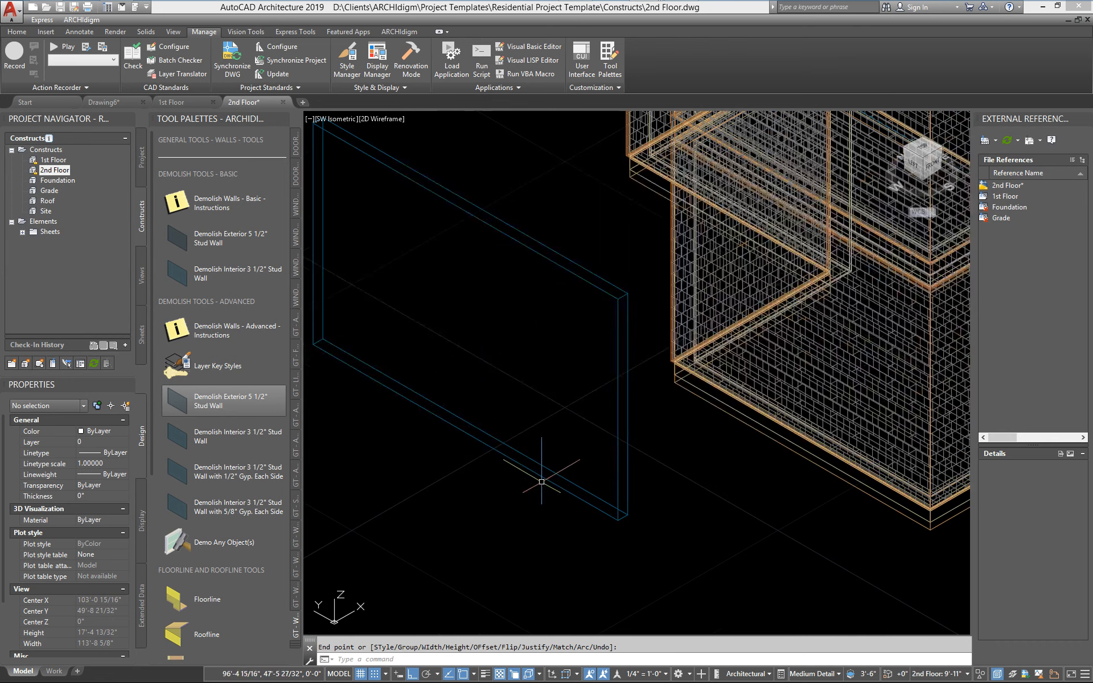
pyautogui.click(564, 485)
pyautogui.moveTo(571, 494); pyautogui.dragTo(620, 504, button='middle')
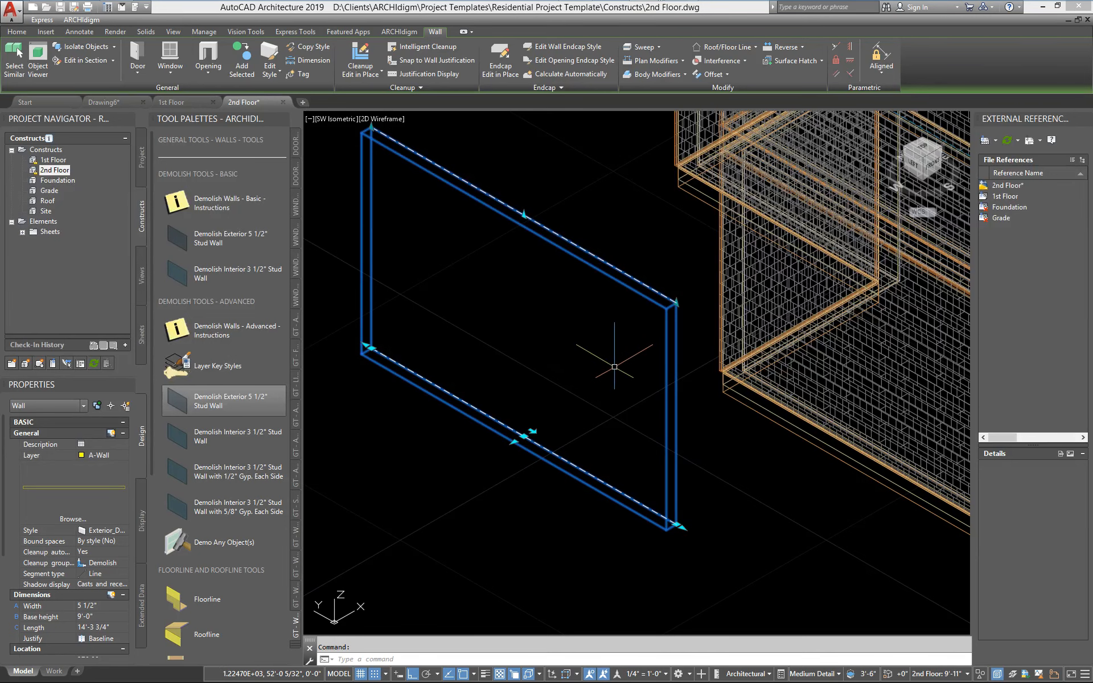
pyautogui.scroll(-2, 618, 364)
pyautogui.scroll(-2, 776, 369)
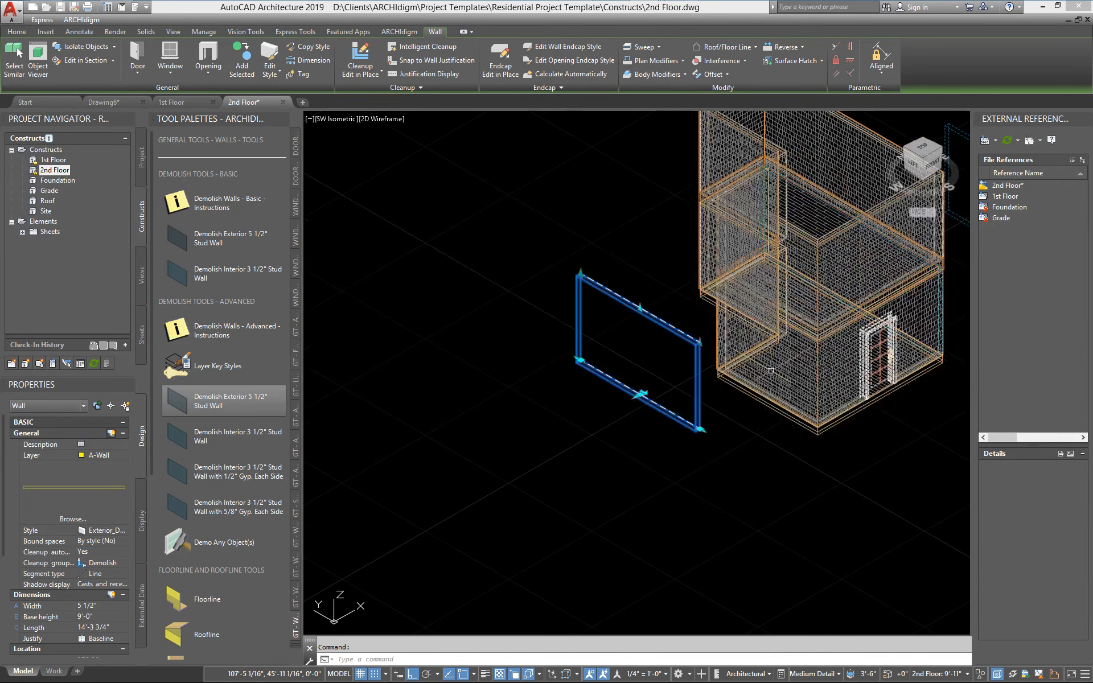
pyautogui.moveTo(771, 377); pyautogui.dragTo(645, 405, button='middle')
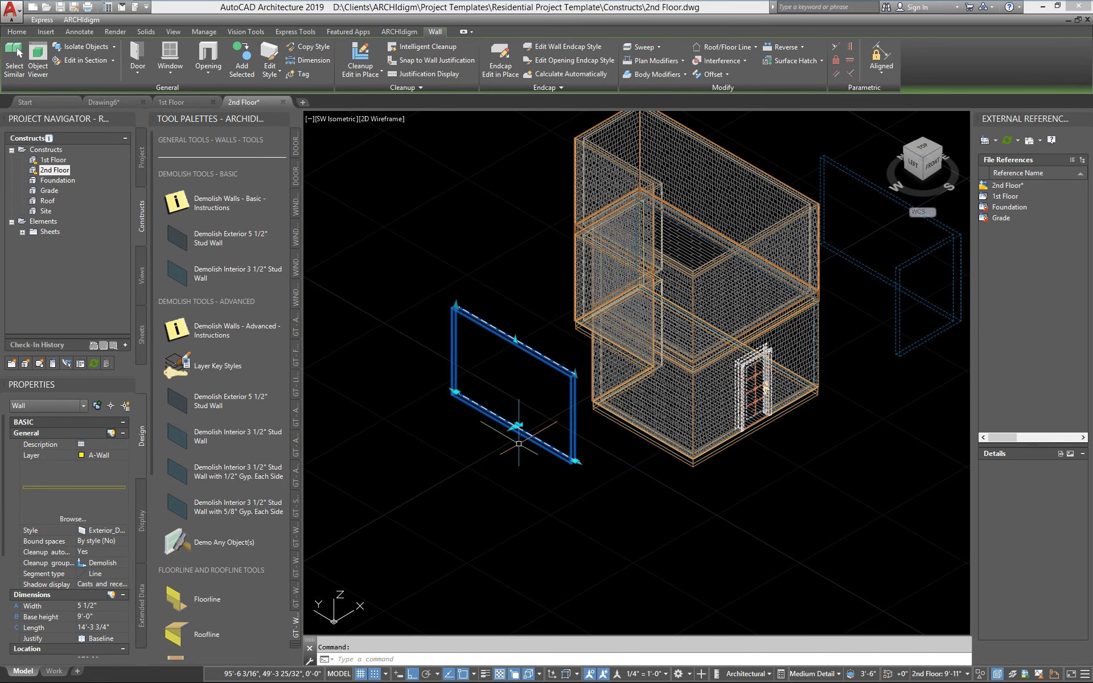
pyautogui.press('Escape')
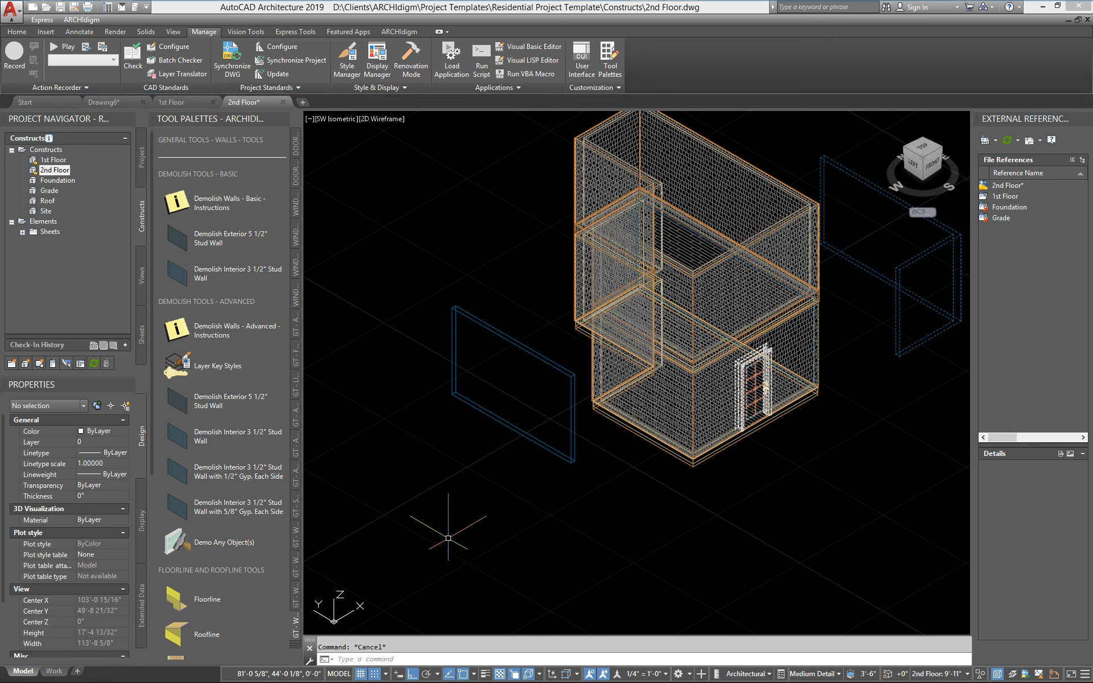
# Draw a short straight line in the open area southwest of the building, beside the new demolition wall
pyautogui.write('l')
pyautogui.press('Return')
pyautogui.click(453, 540)
pyautogui.click(520, 510)
pyautogui.press('Return')
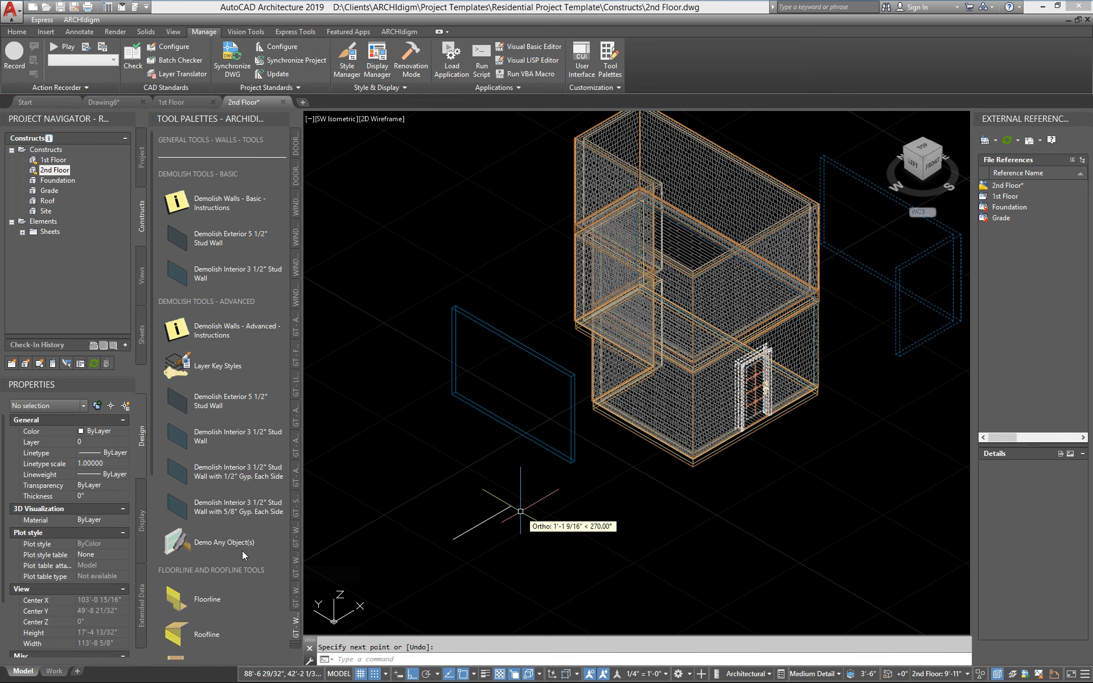
# Try to mark the short line as demolished with the Demo Any Object(s) tool
pyautogui.click(182, 543)
pyautogui.click(477, 525)
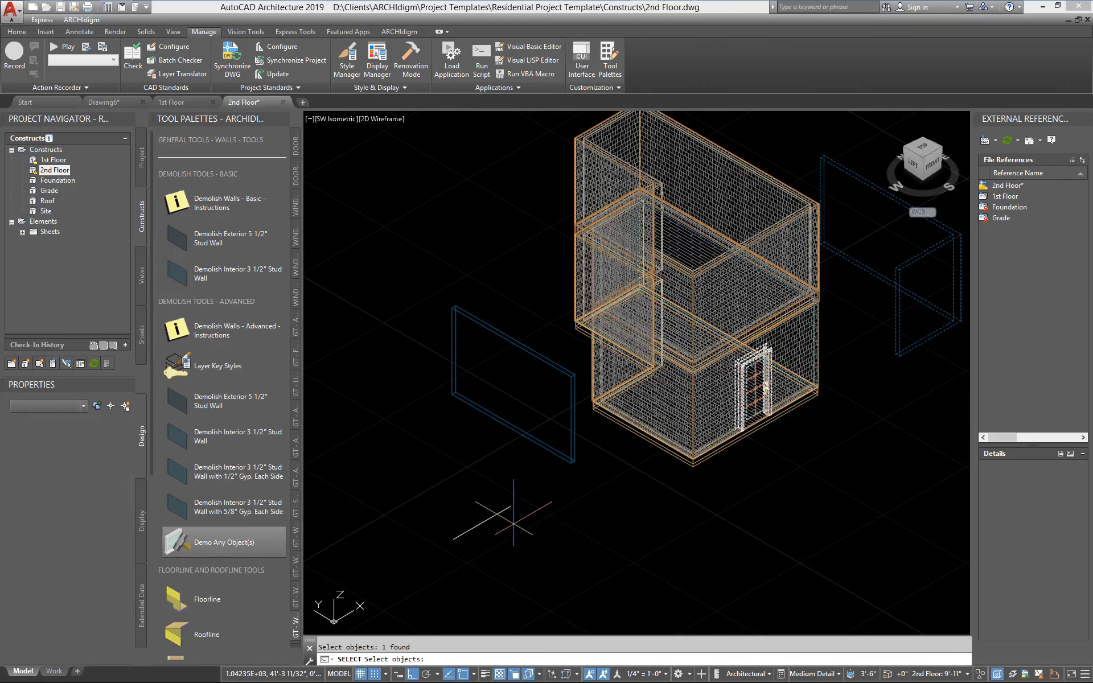
pyautogui.press('Return')
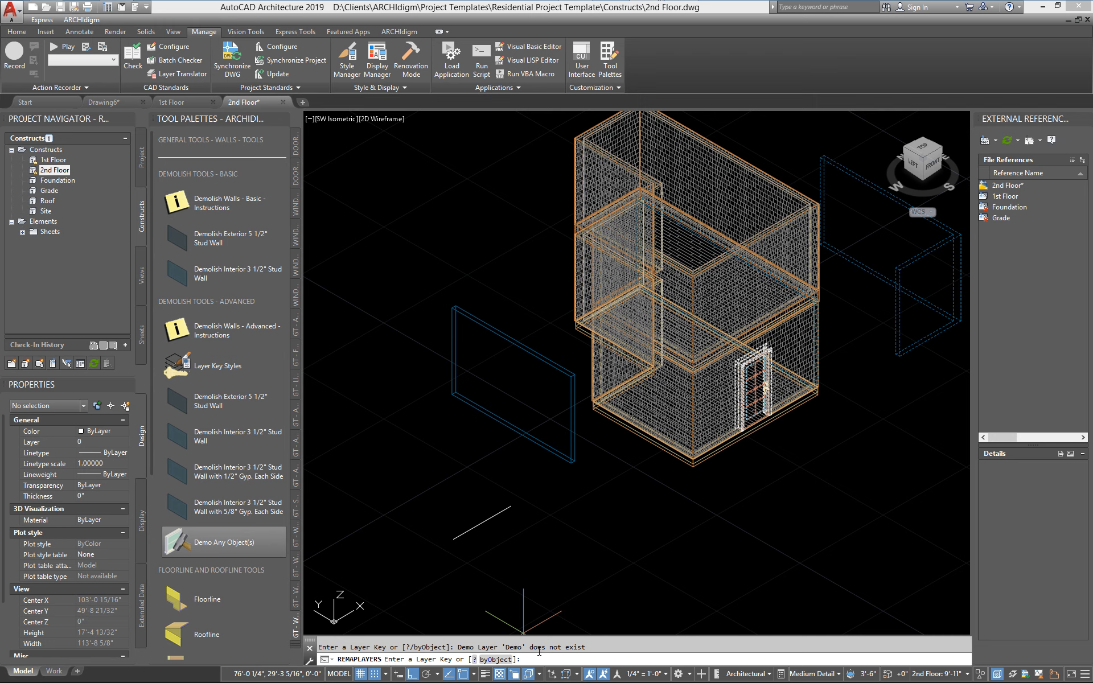
pyautogui.press('Escape')
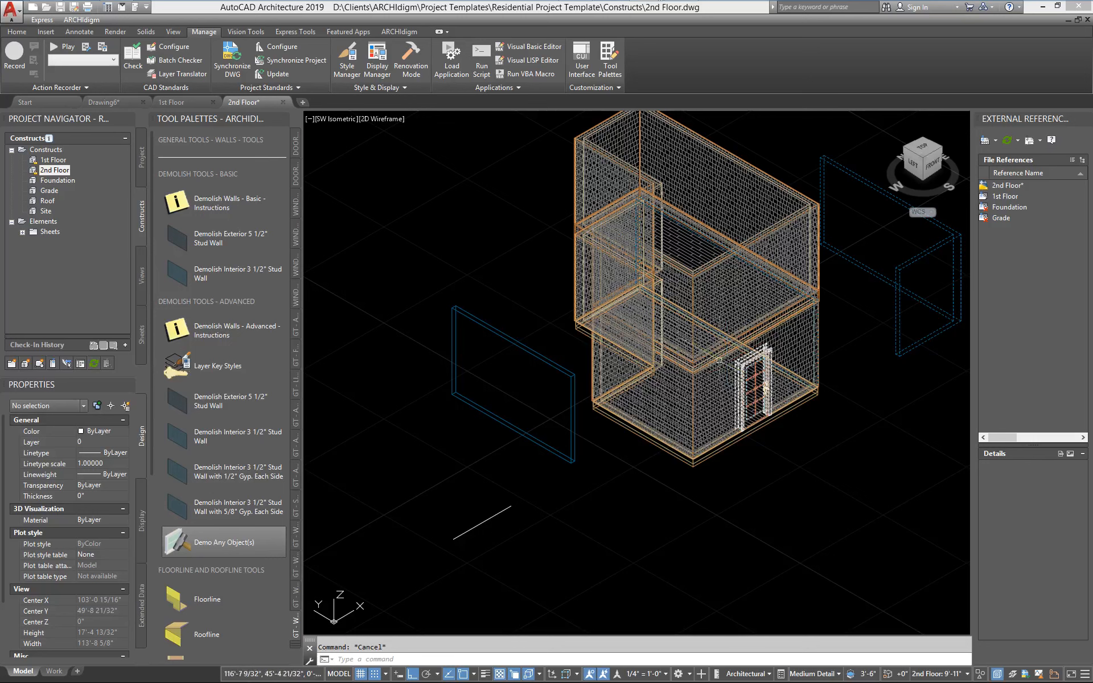
pyautogui.moveTo(497, 441); pyautogui.dragTo(496, 365, button='middle')
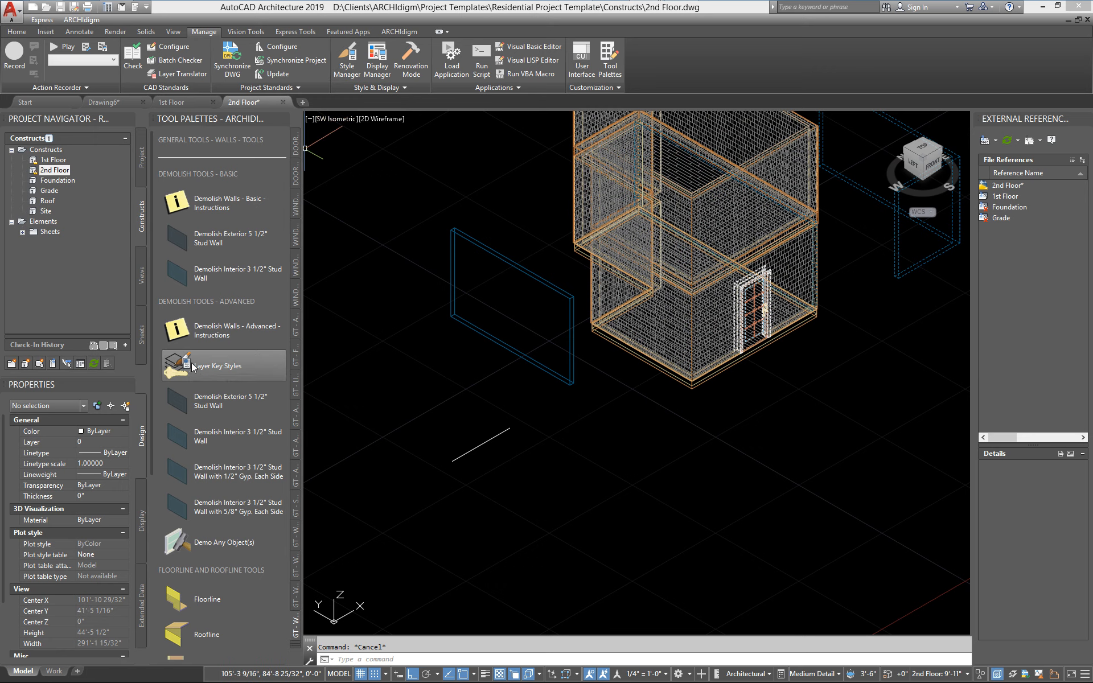
# Copy the AIA (256 Color) layer key style from 1st Floor.dwg into 2nd Floor.dwg, overwriting the existing style
pyautogui.click(349, 69)
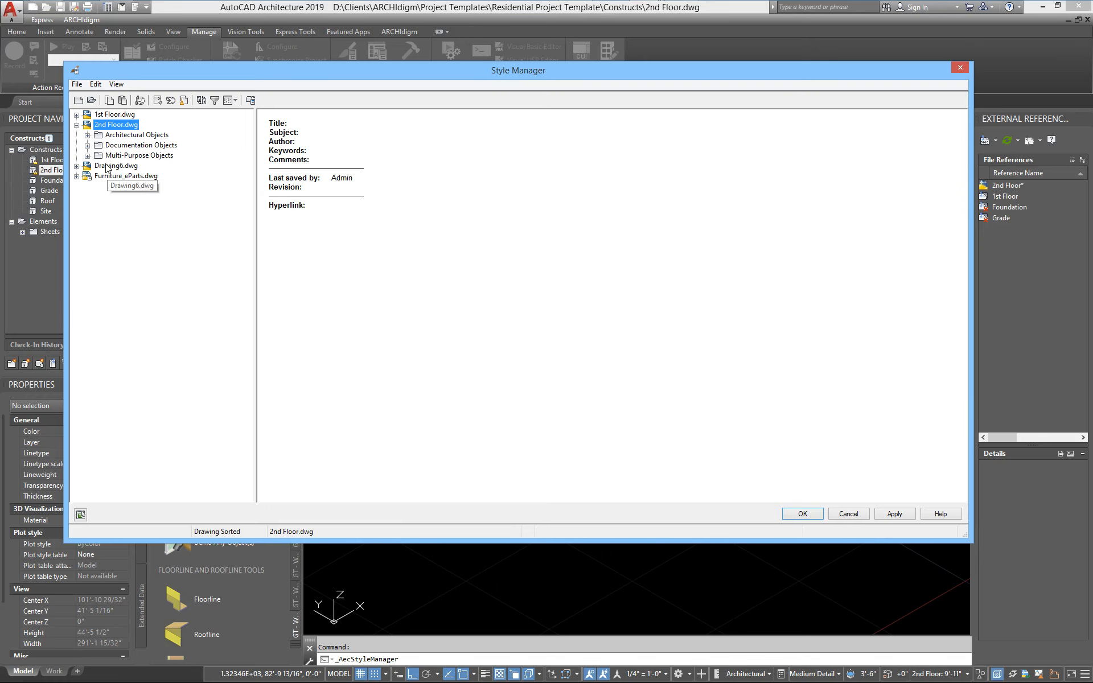
pyautogui.click(76, 115)
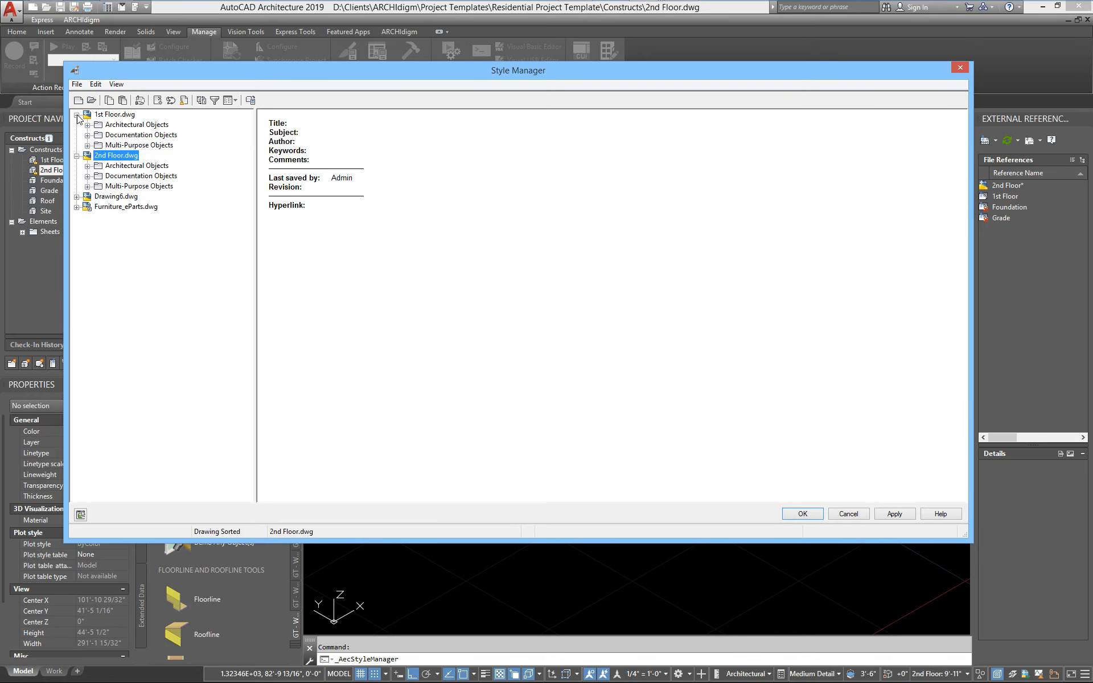
pyautogui.click(88, 145)
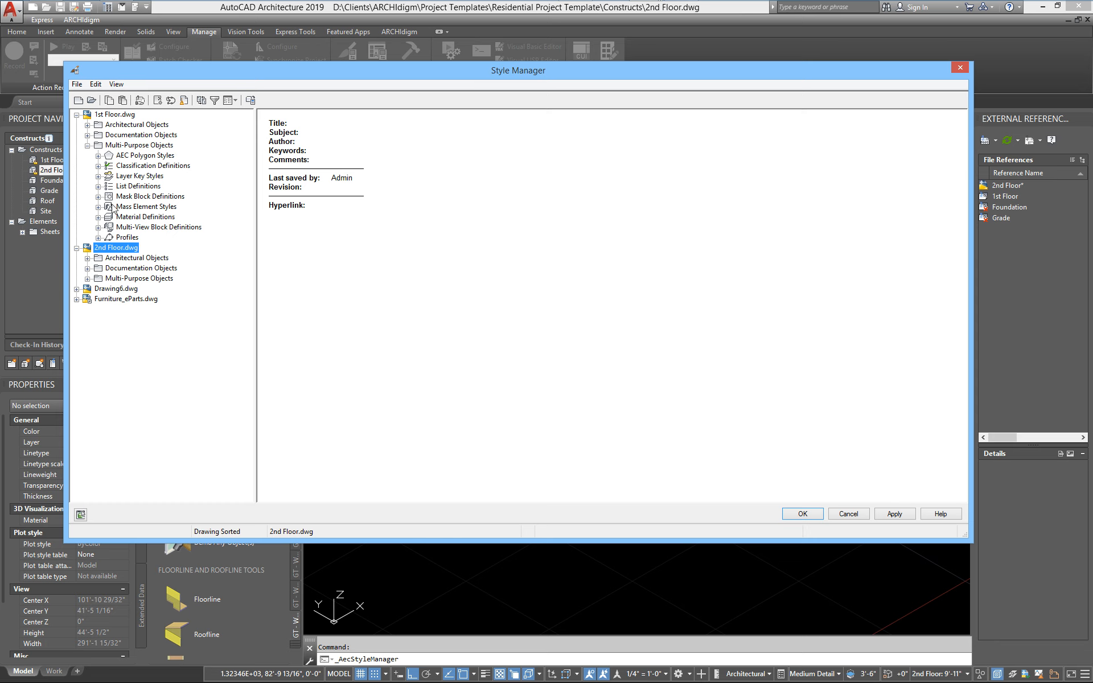
pyautogui.click(98, 176)
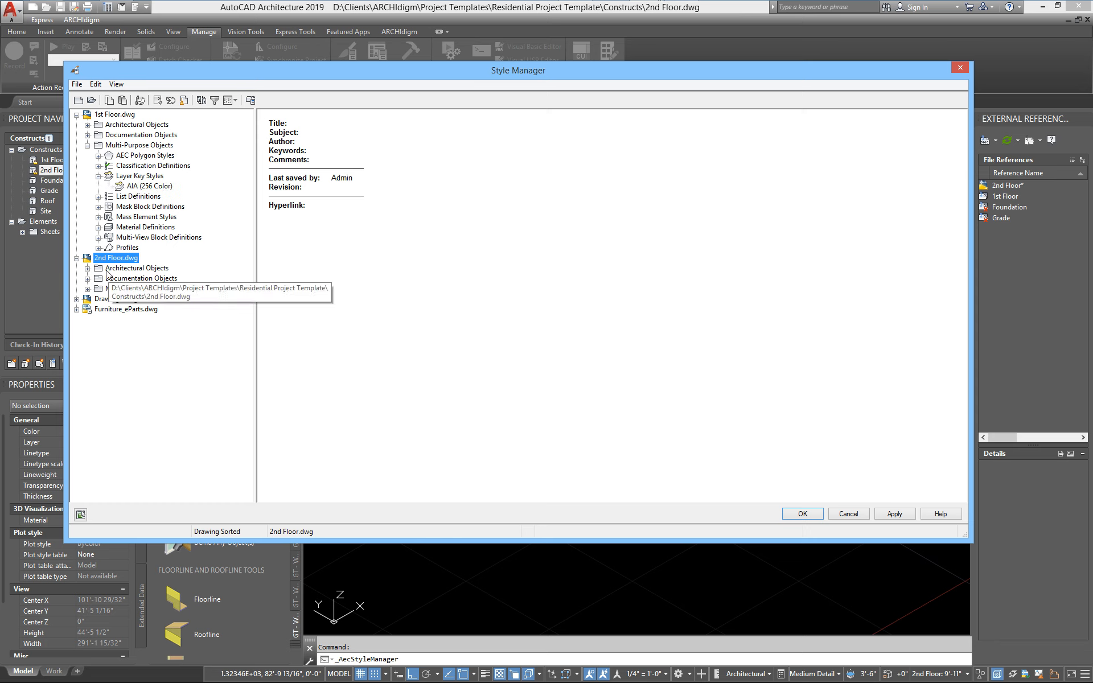
pyautogui.click(88, 289)
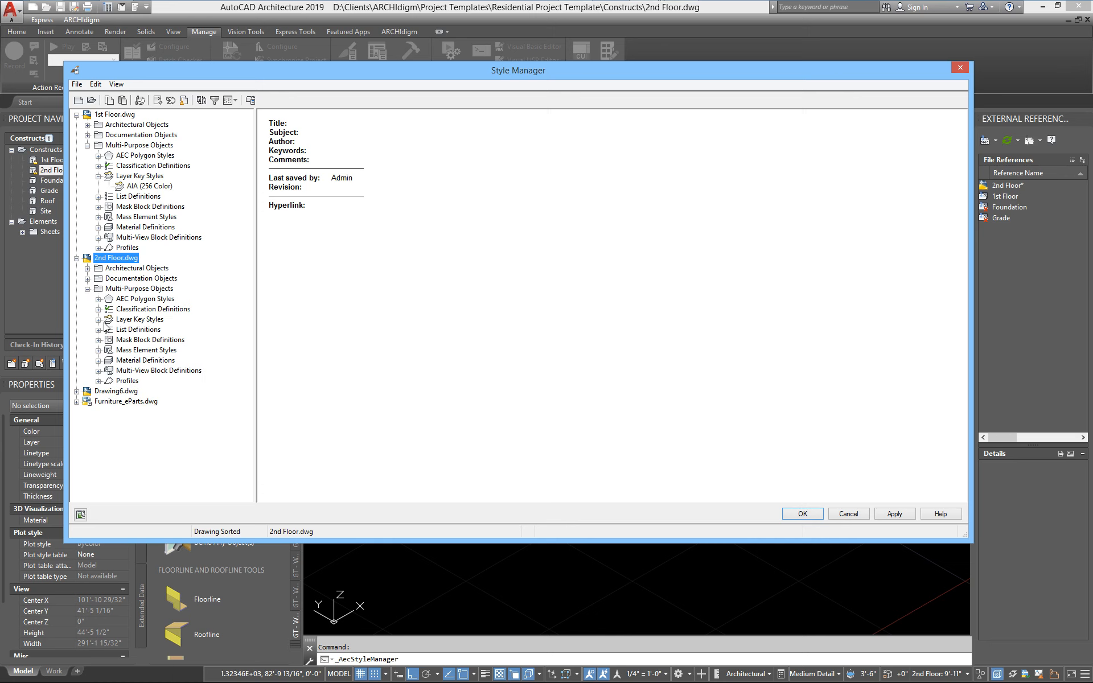
pyautogui.click(99, 320)
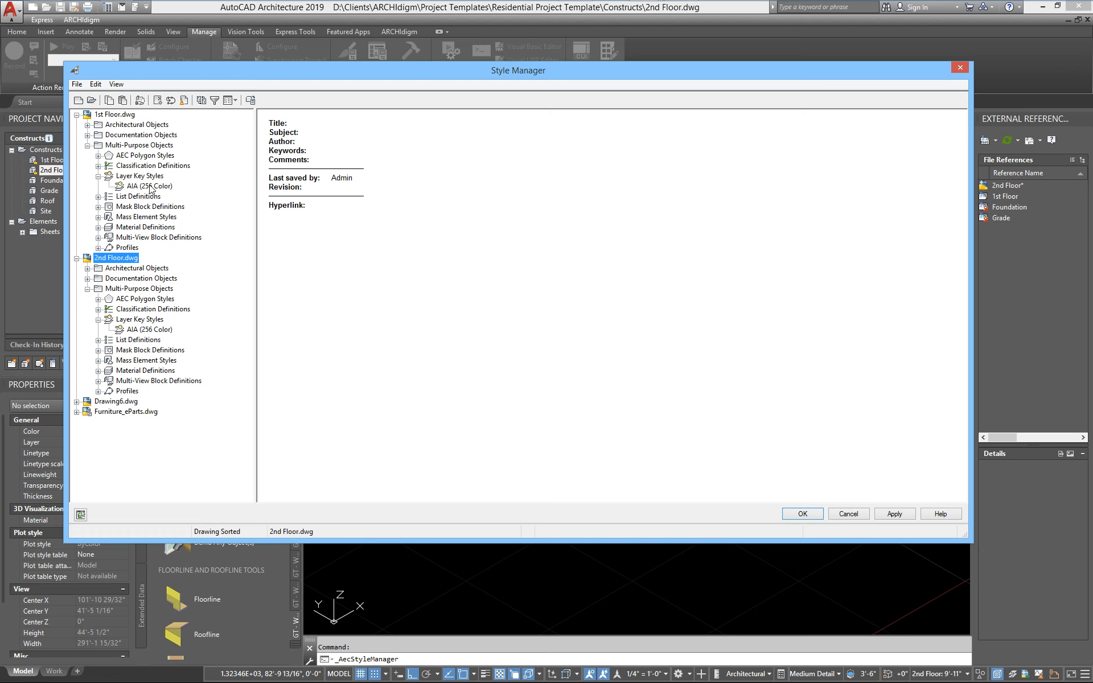
pyautogui.moveTo(135, 190); pyautogui.dragTo(146, 330)
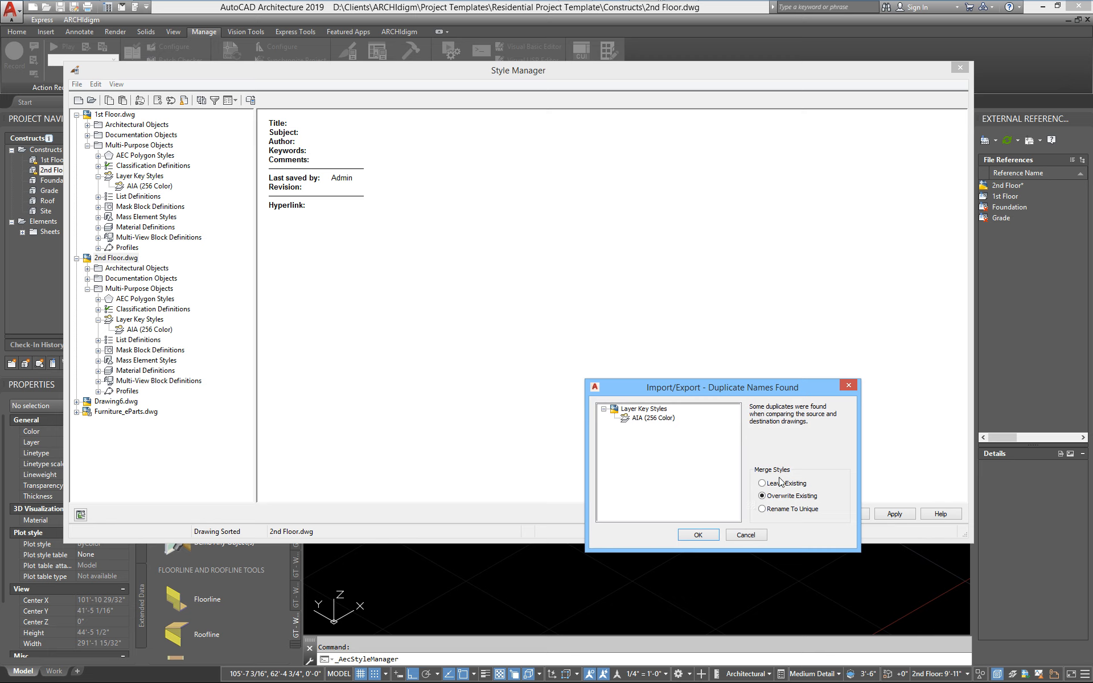
pyautogui.click(699, 536)
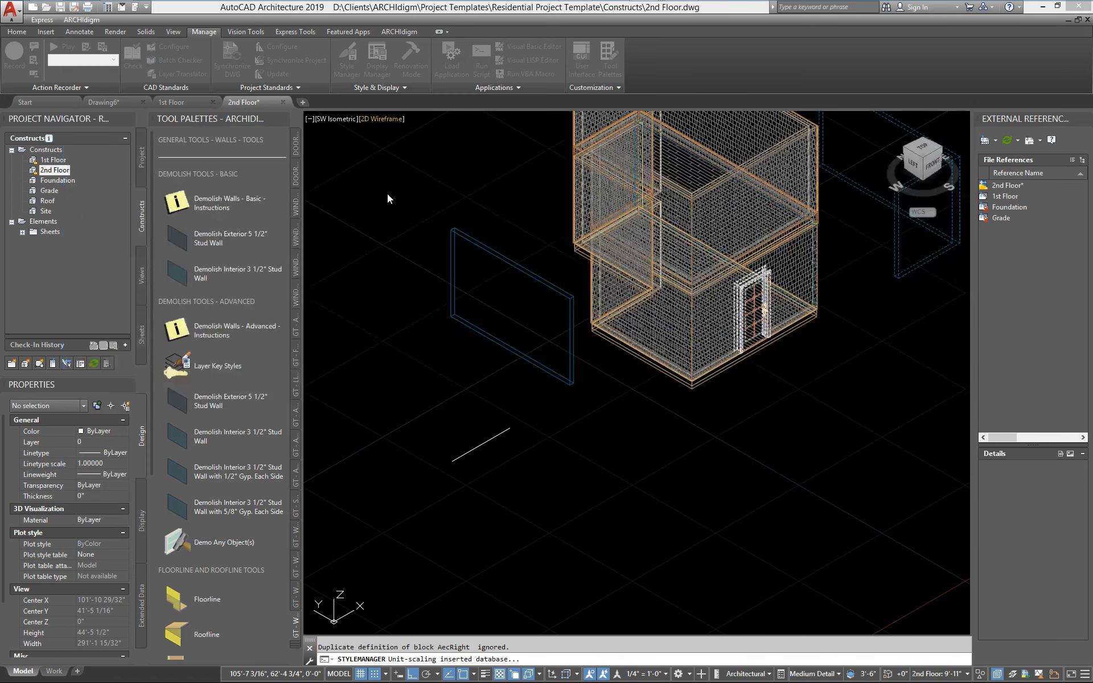
# Draw a second, longer advanced Demolish Exterior 5 1/2" Stud Wall west of the first one, crossing the short line
pyautogui.scroll(-3, 606, 415)
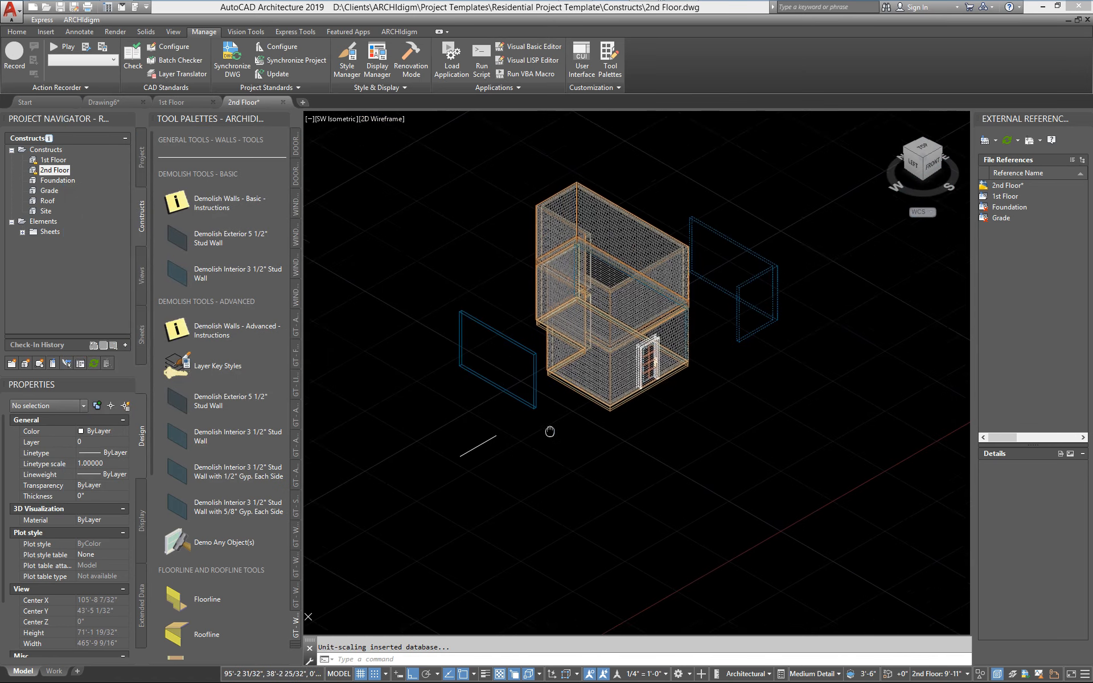
pyautogui.click(181, 406)
pyautogui.click(363, 411)
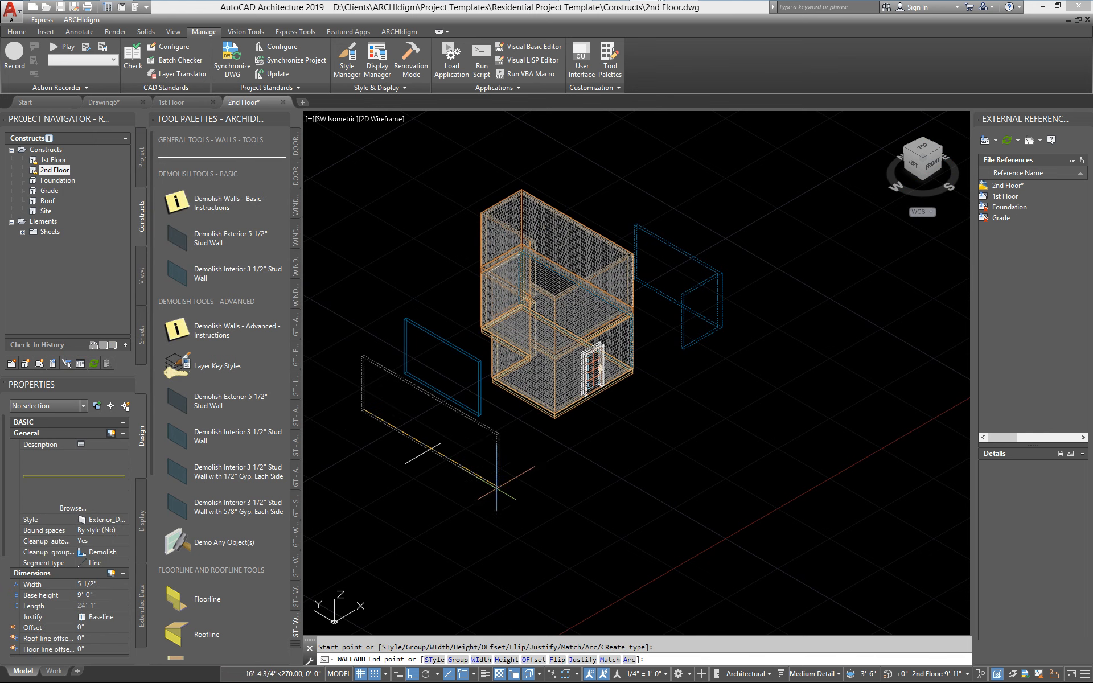
pyautogui.click(479, 501)
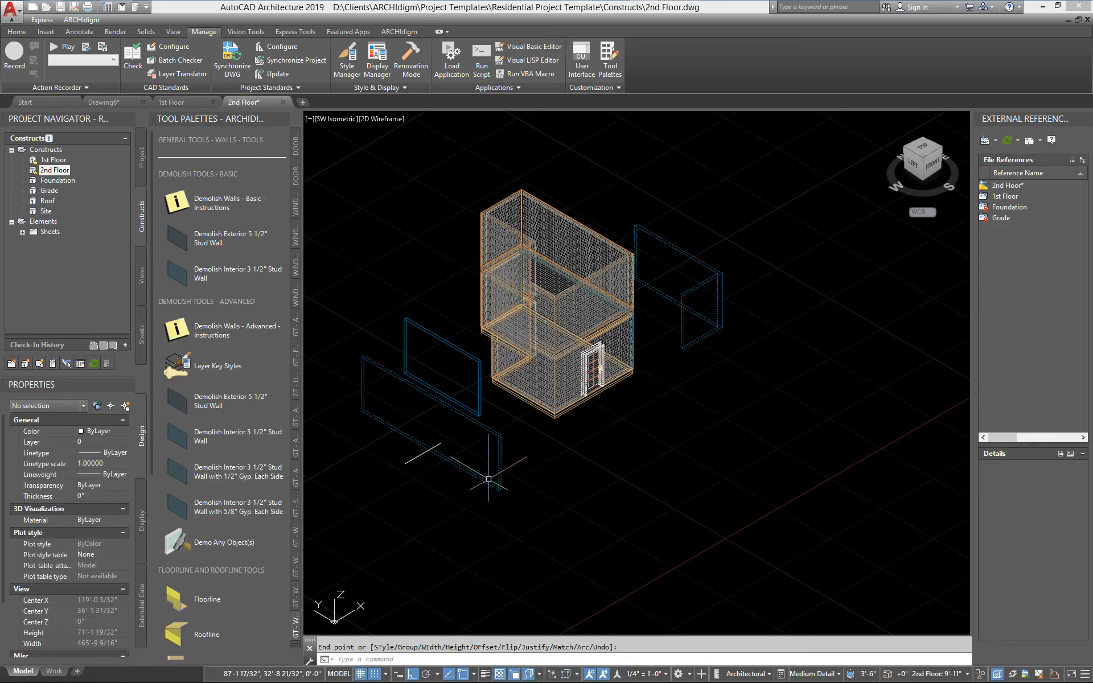
pyautogui.scroll(5, 513, 419)
pyautogui.scroll(-4, 551, 378)
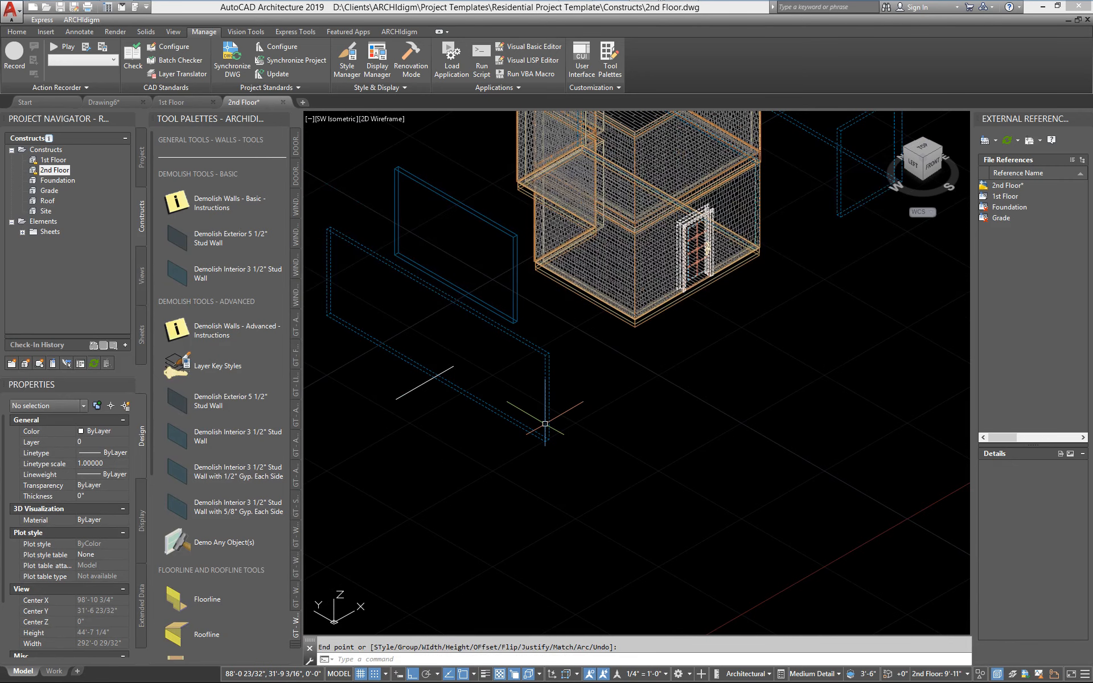
# Switch the 2nd Floor drawing to plan view and compare the two drawn demolition walls
pyautogui.write('plan')
pyautogui.press('Return')
pyautogui.press('Return')
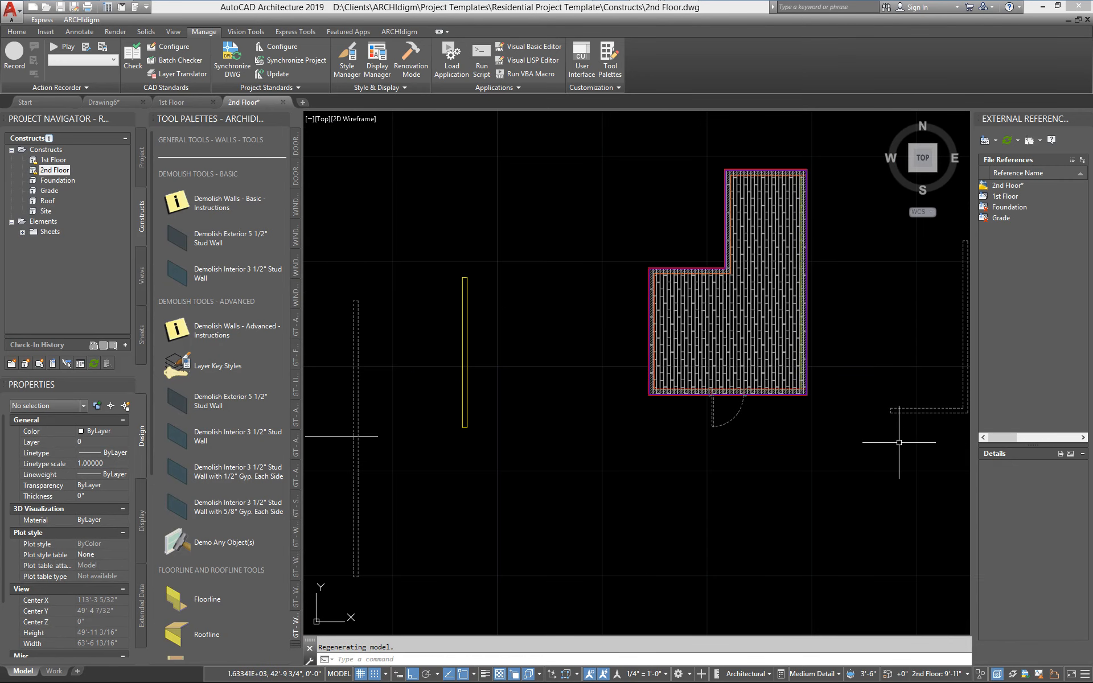
pyautogui.scroll(-3, 563, 434)
pyautogui.scroll(3, 581, 442)
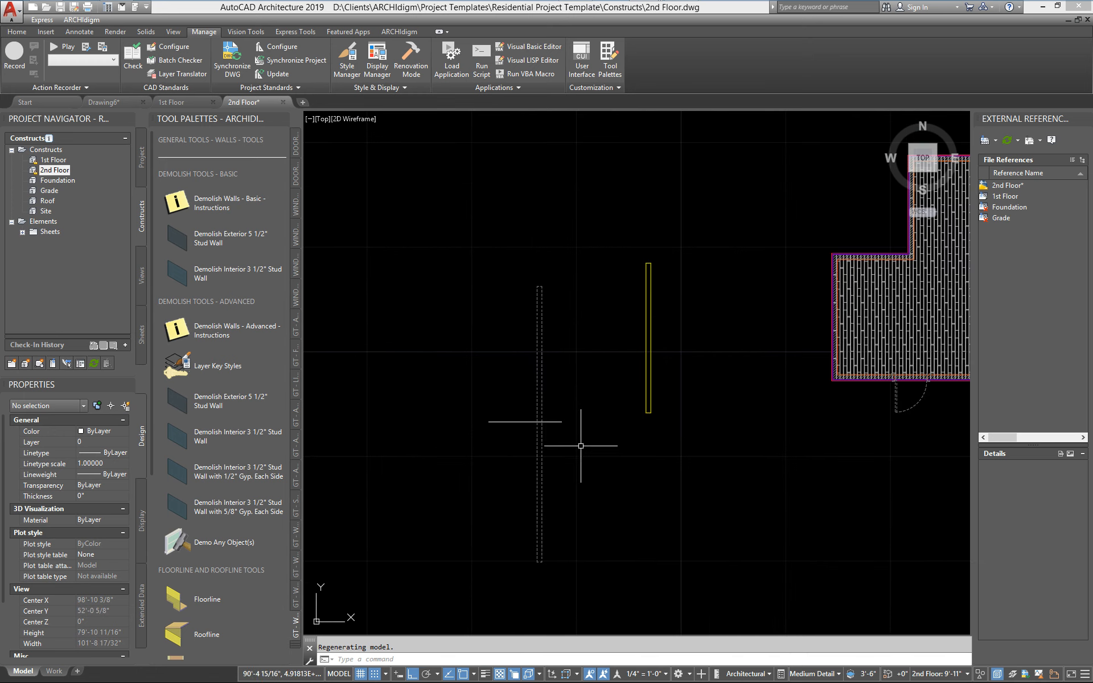
# Mark the short line crossing the longer demolition wall as demolished with the Demo Any Object(s) tool
pyautogui.click(264, 510)
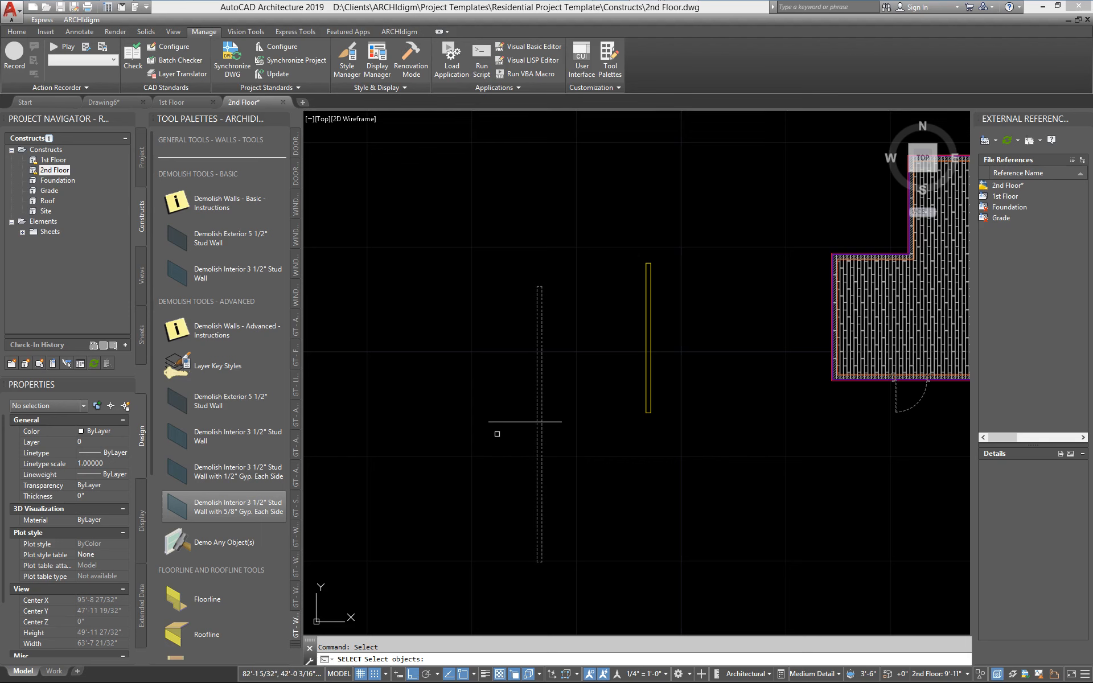
pyautogui.click(507, 424)
pyautogui.press('Return')
pyautogui.scroll(7, 526, 447)
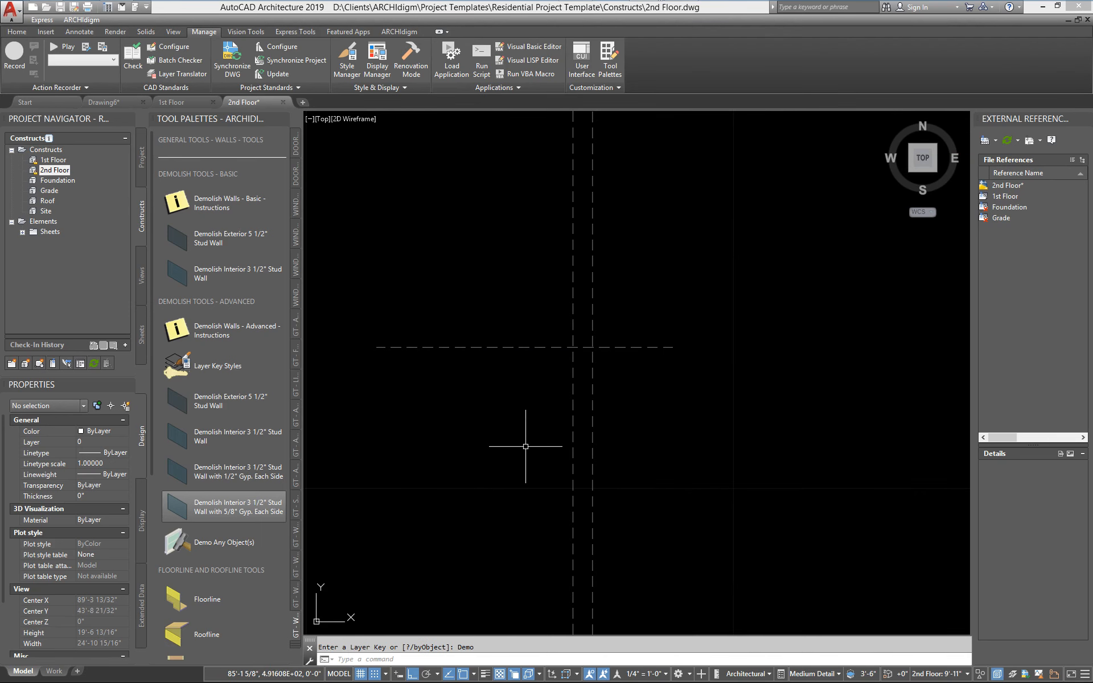
pyautogui.scroll(-7, 526, 447)
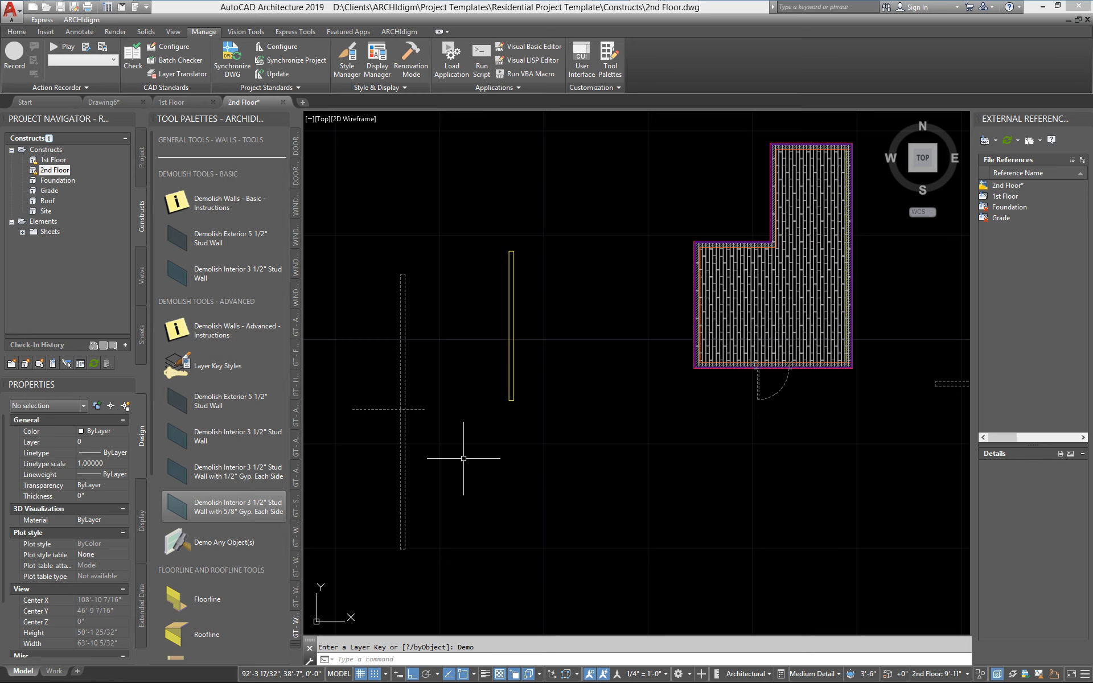
pyautogui.scroll(-2, 484, 447)
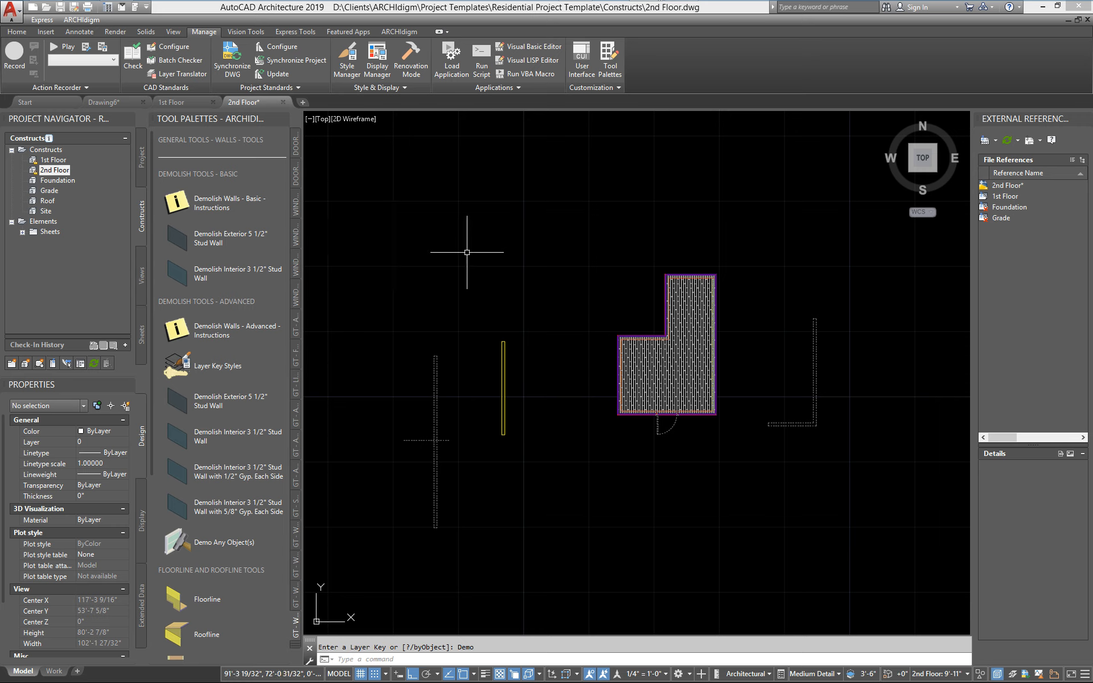
# Create a new drawing from the Aec Model (Imperial Ctb).dwt template
pyautogui.click(16, 9)
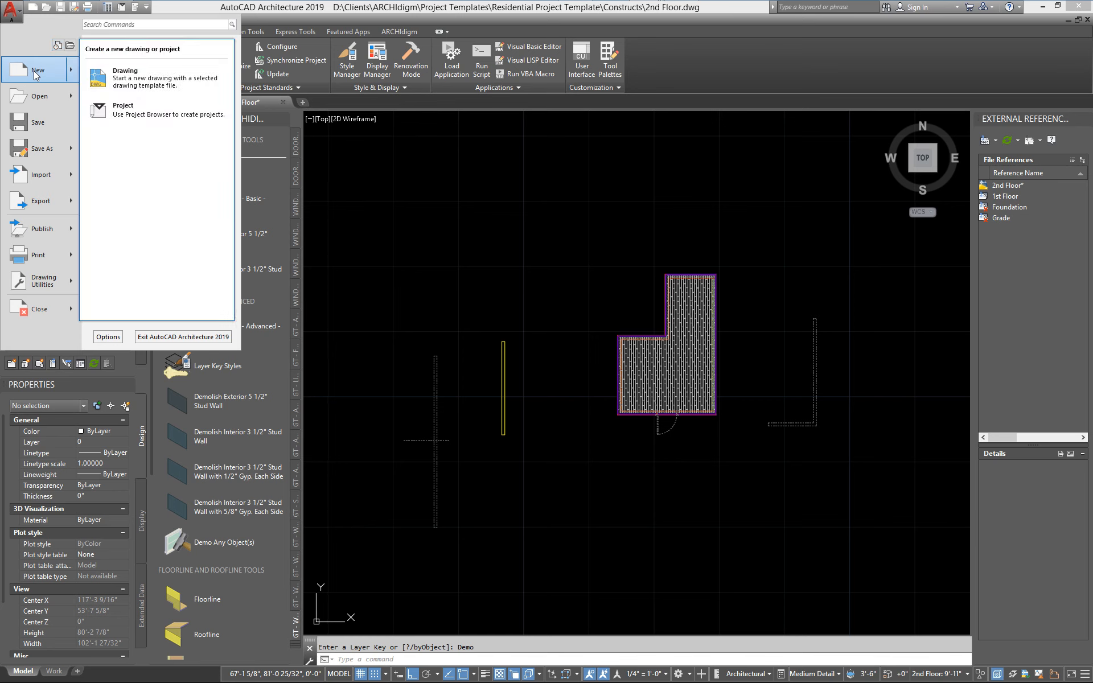
pyautogui.press('Escape')
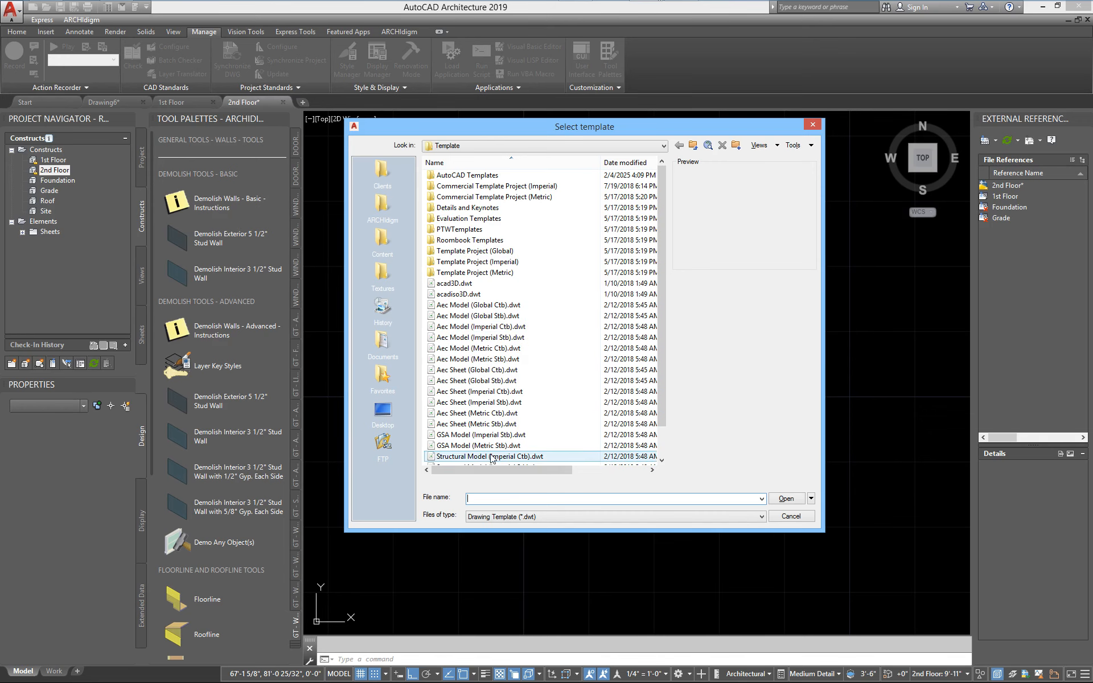
pyautogui.click(467, 327)
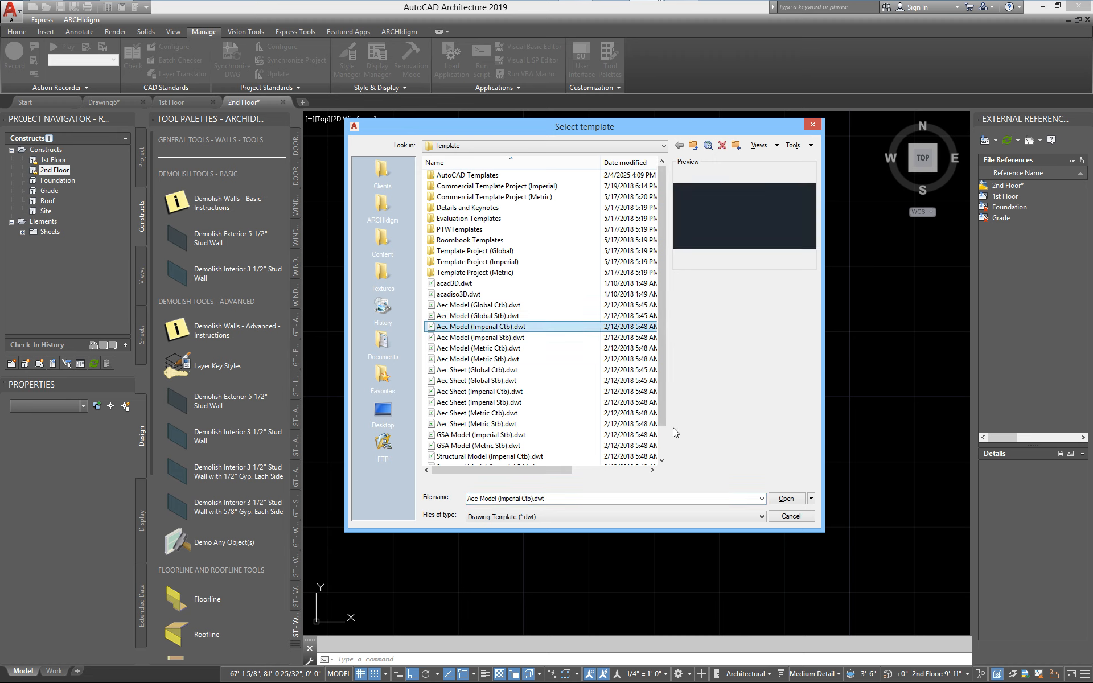
pyautogui.click(784, 499)
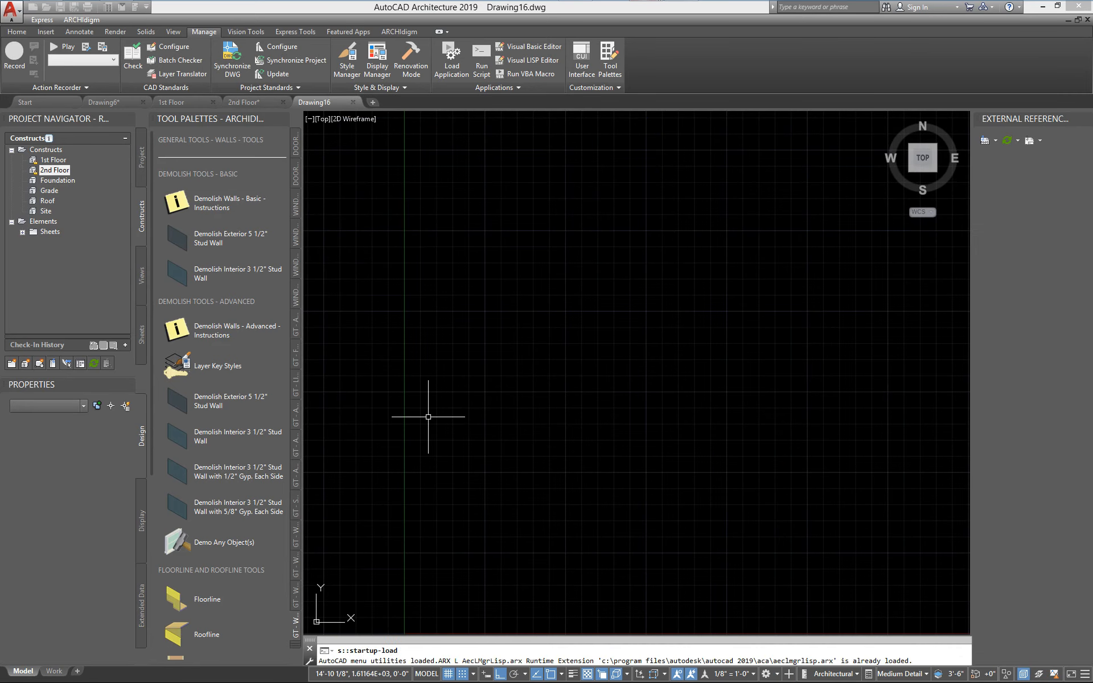
# Copy the AIA (256 Color) layer key style from 1st Floor.dwg into Drawing16.dwg with the Style Manager
pyautogui.click(349, 64)
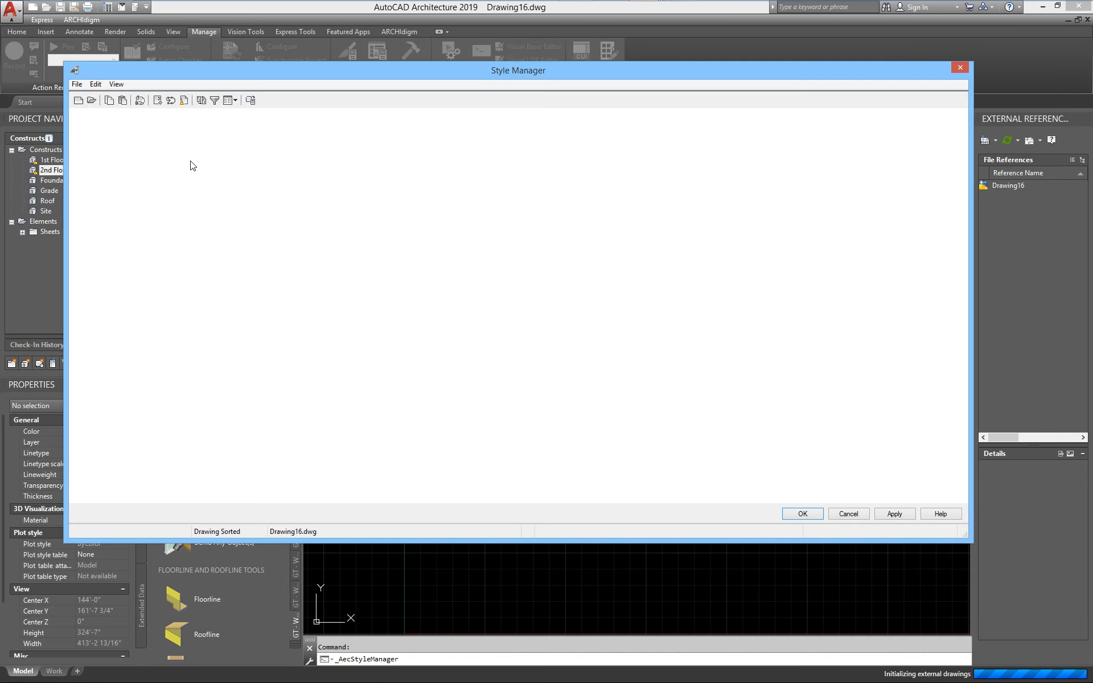
pyautogui.click(77, 116)
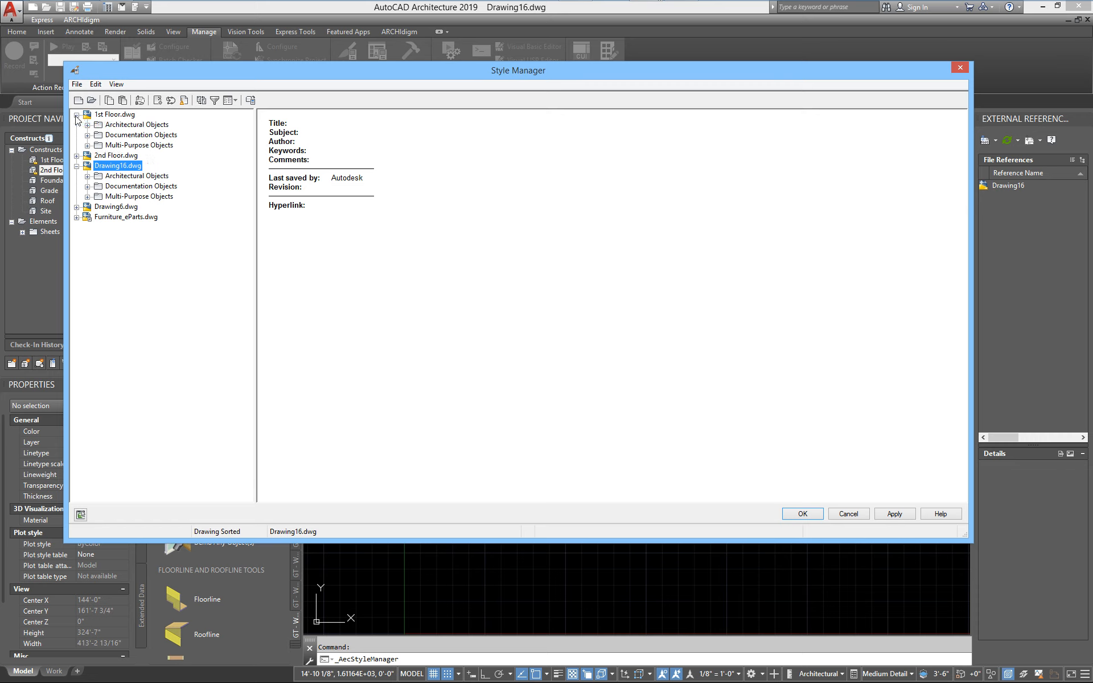
pyautogui.click(87, 145)
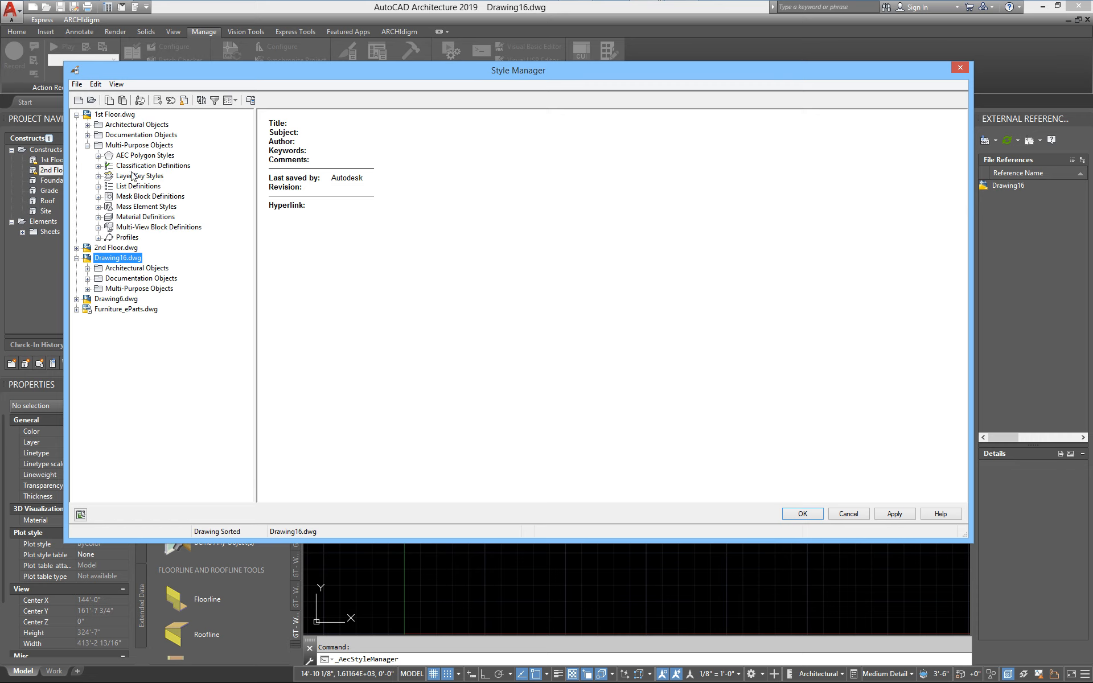
pyautogui.click(98, 177)
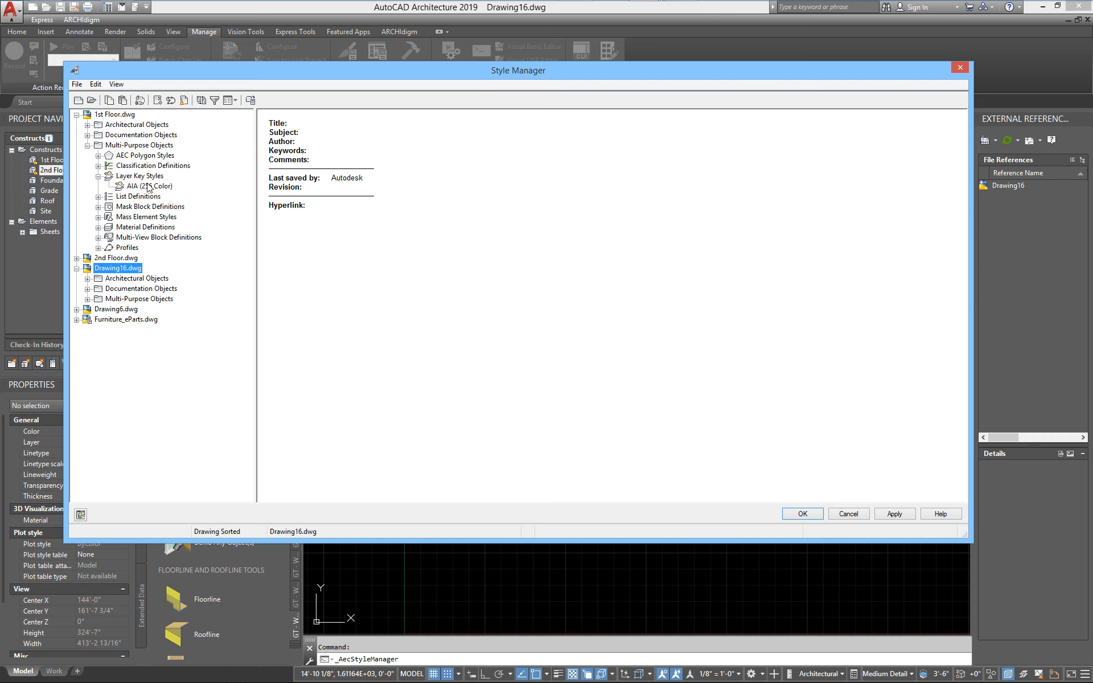
pyautogui.moveTo(148, 187); pyautogui.dragTo(129, 230)
pyautogui.moveTo(136, 252); pyautogui.dragTo(126, 305)
pyautogui.moveTo(338, 79); pyautogui.dragTo(353, 172)
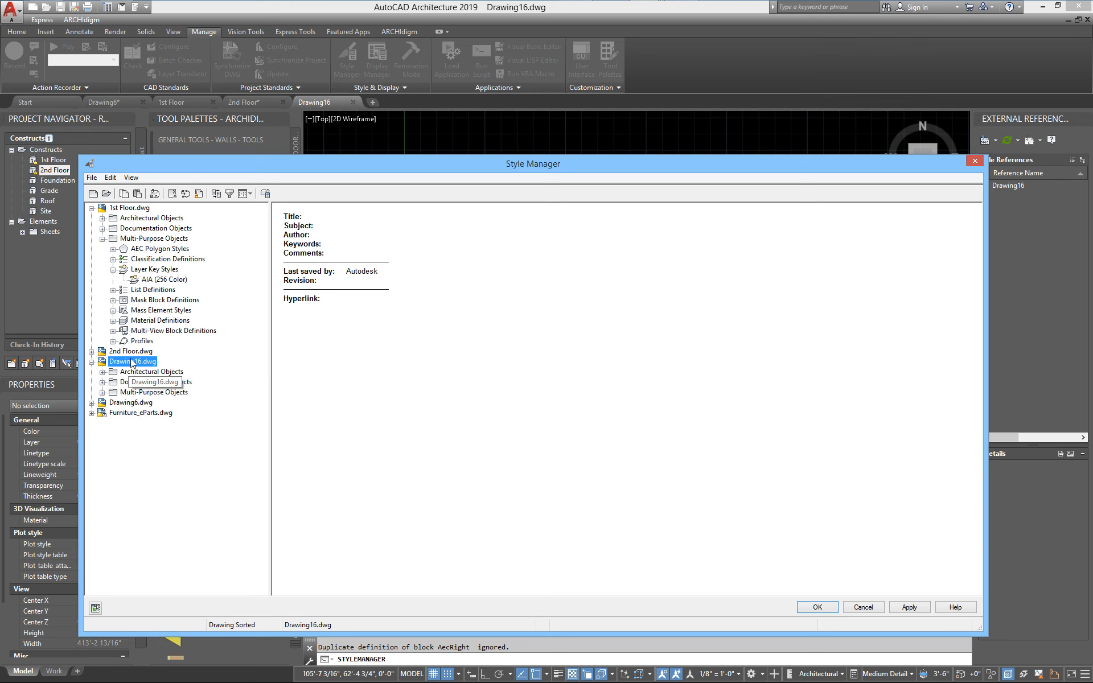
pyautogui.click(909, 609)
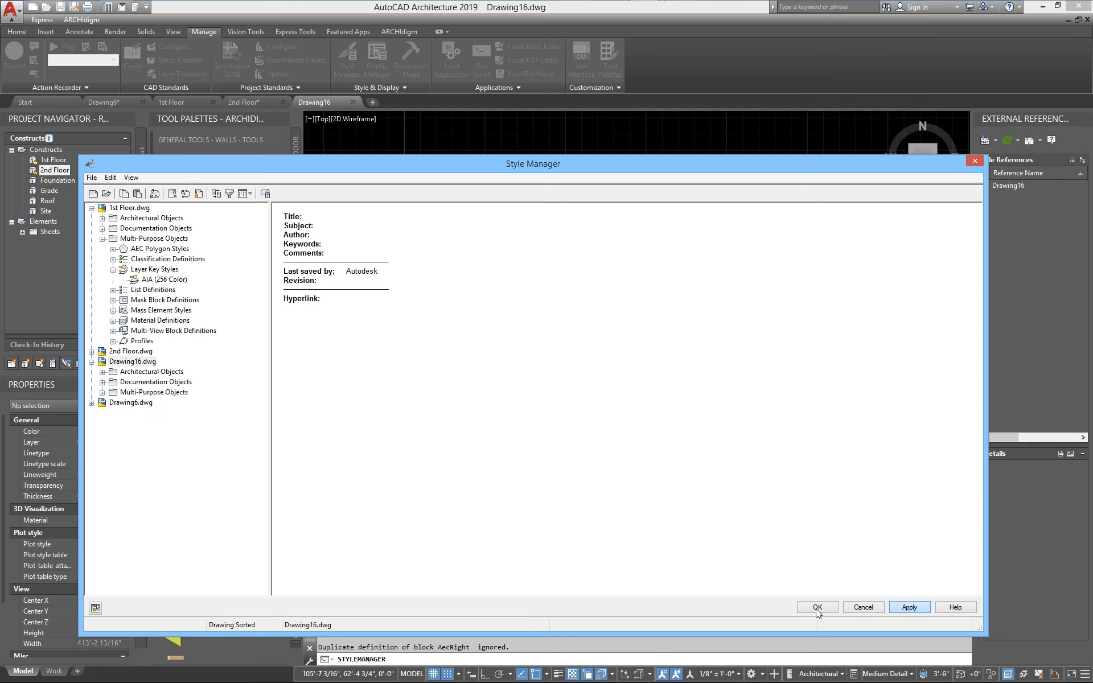
pyautogui.click(818, 608)
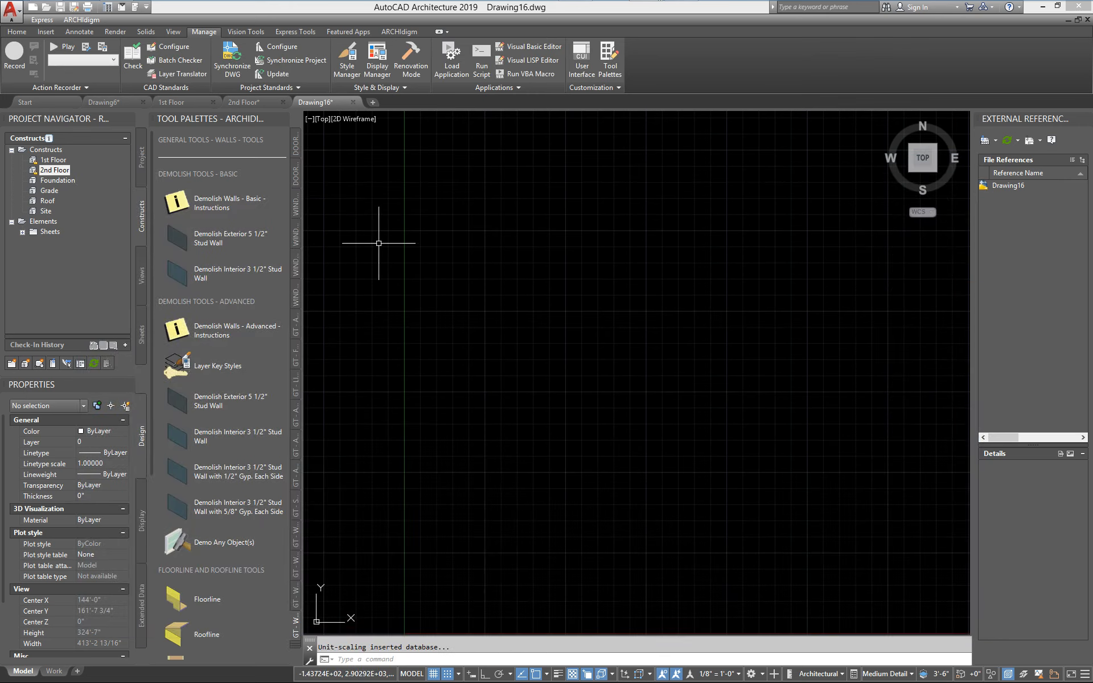
# Save the new drawing as "ARCHIdigm Layer Standards - 2025" in the C:\ARCHIdigm\Layer Standards folder
pyautogui.click(8, 18)
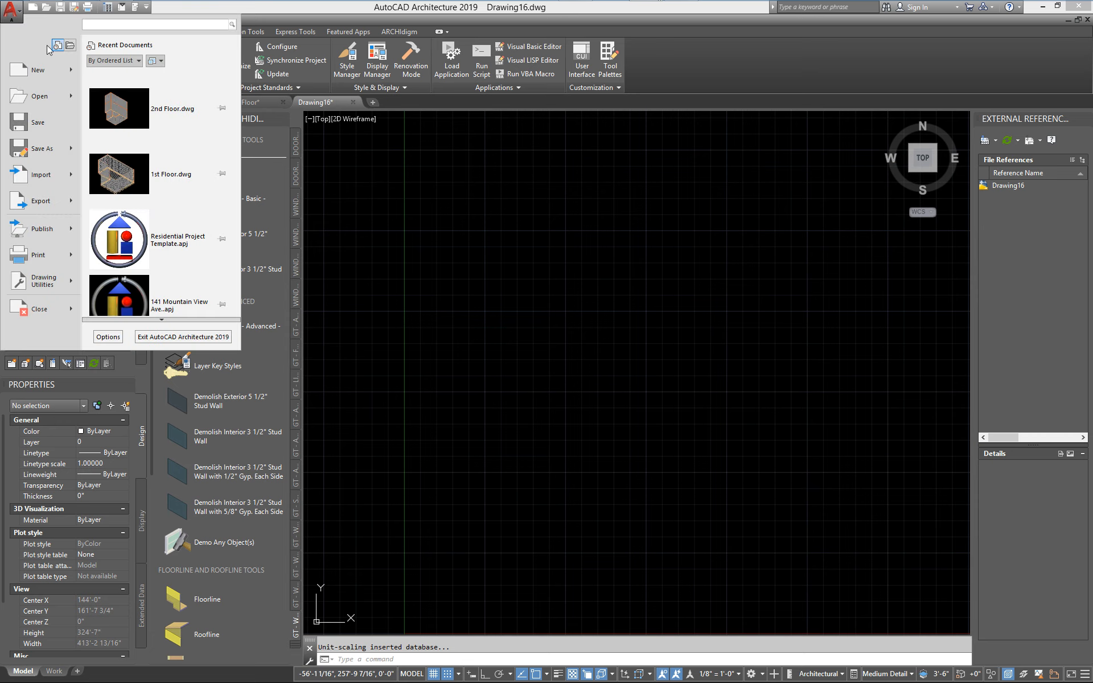
pyautogui.click(404, 276)
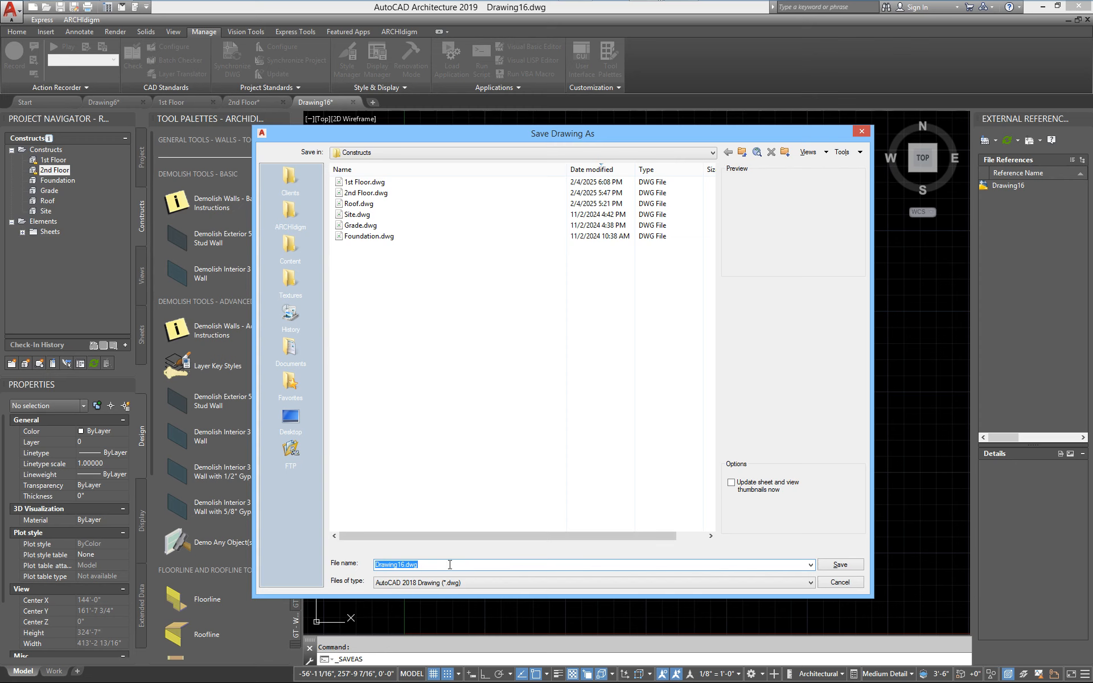
pyautogui.click(403, 153)
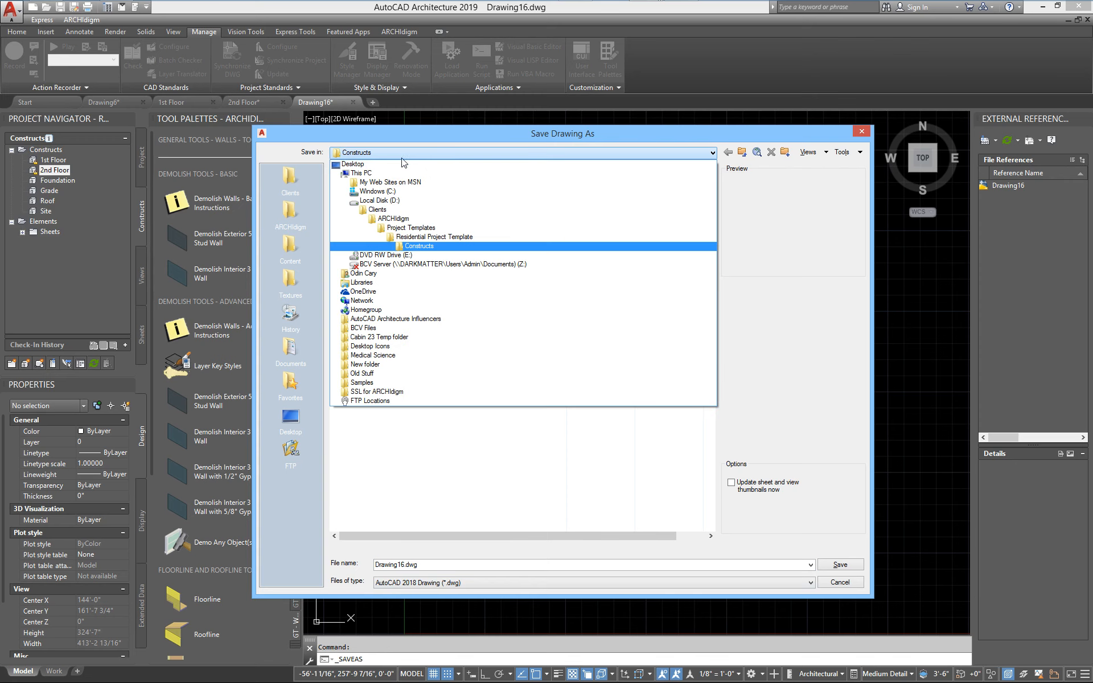
pyautogui.click(386, 193)
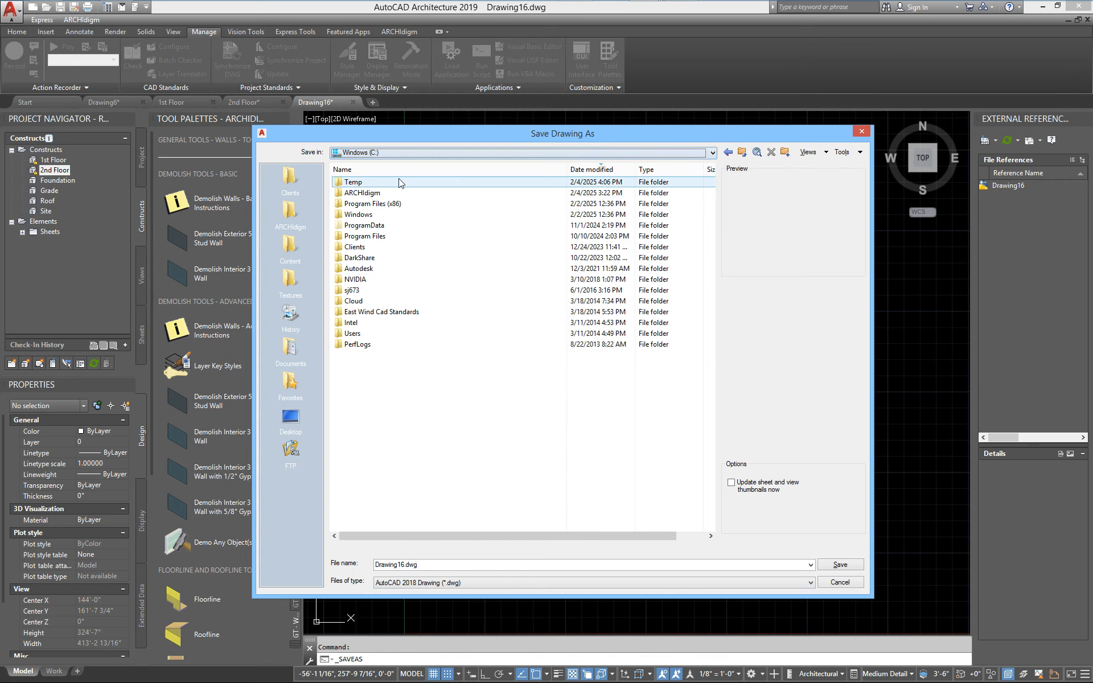
pyautogui.doubleClick(348, 194)
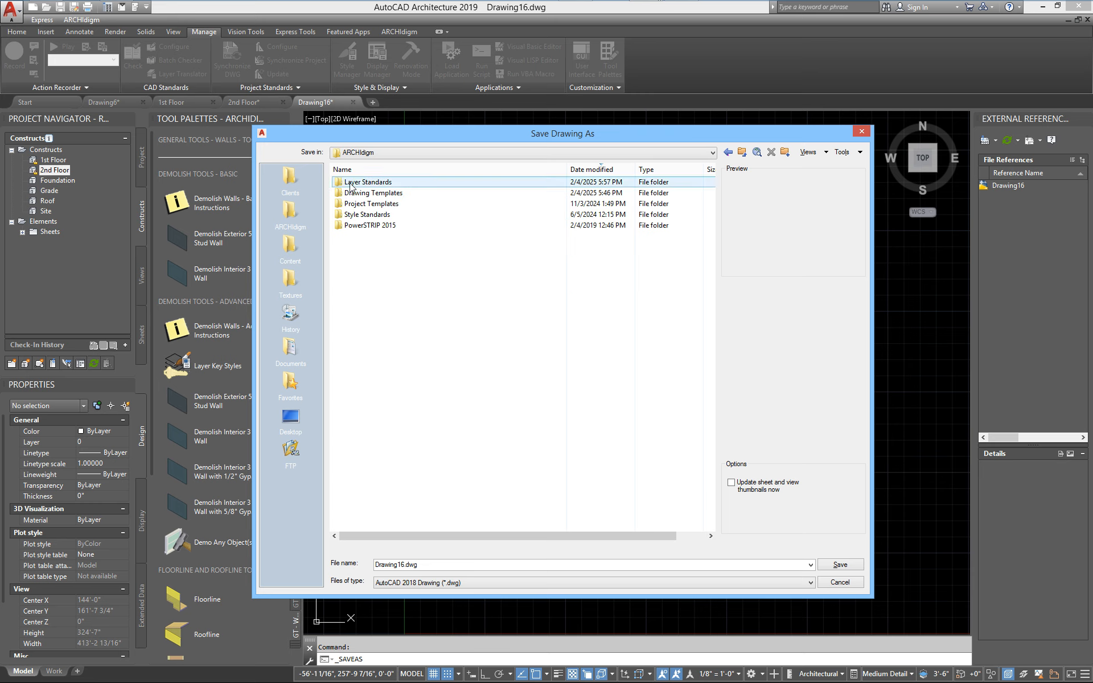
pyautogui.doubleClick(360, 184)
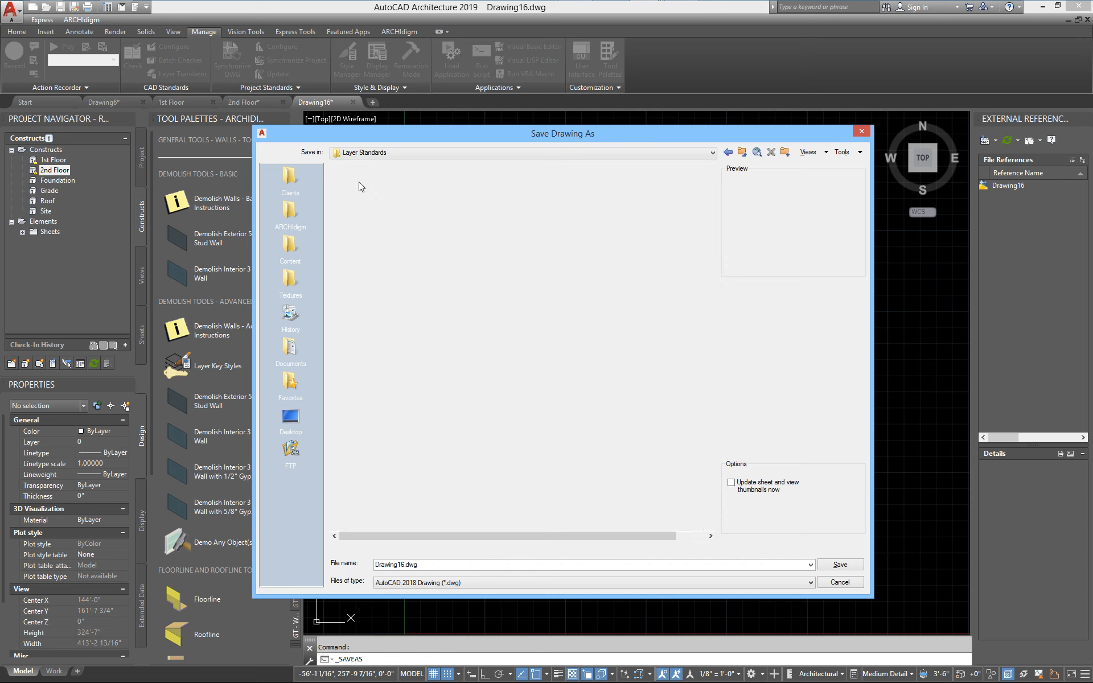
pyautogui.click(425, 563)
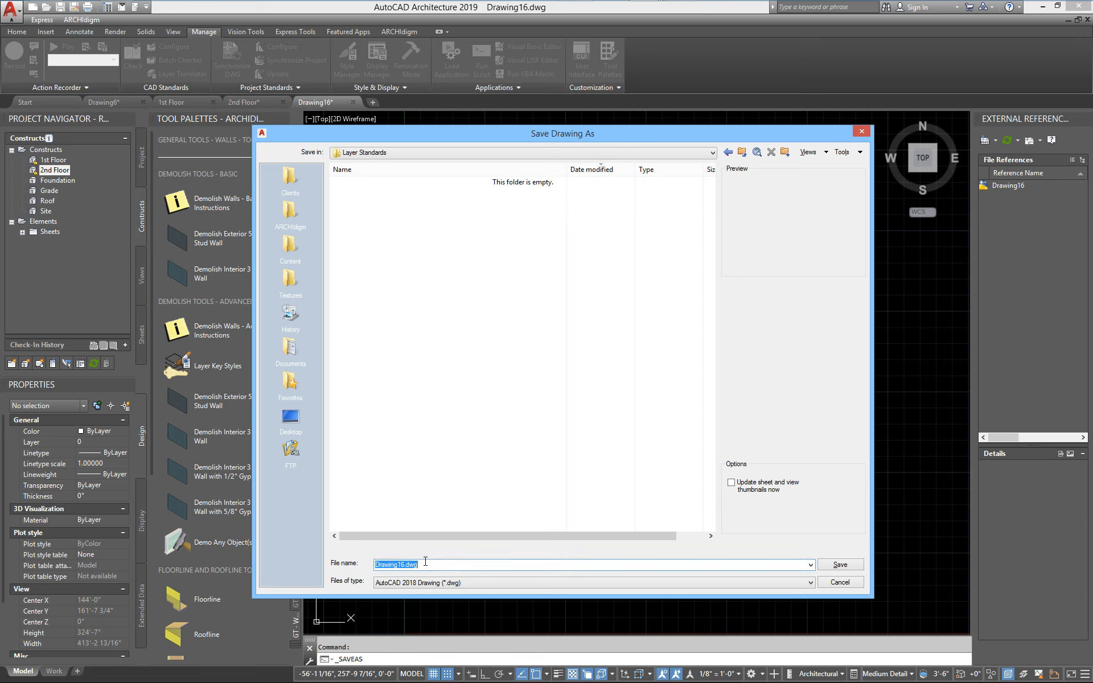
pyautogui.write('ARCHIdigm Layer Standards - 2025')
pyautogui.click(837, 567)
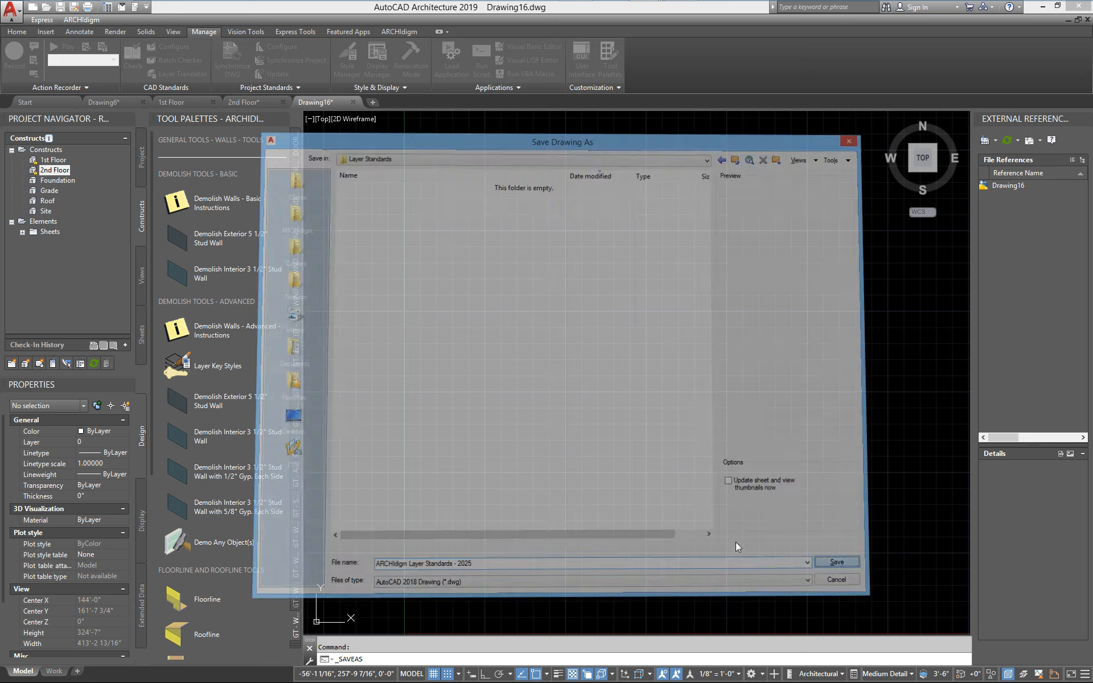
# Review the project's template settings, switching Use Common Model/View Templates to No and back to Yes
pyautogui.moveTo(397, 108)
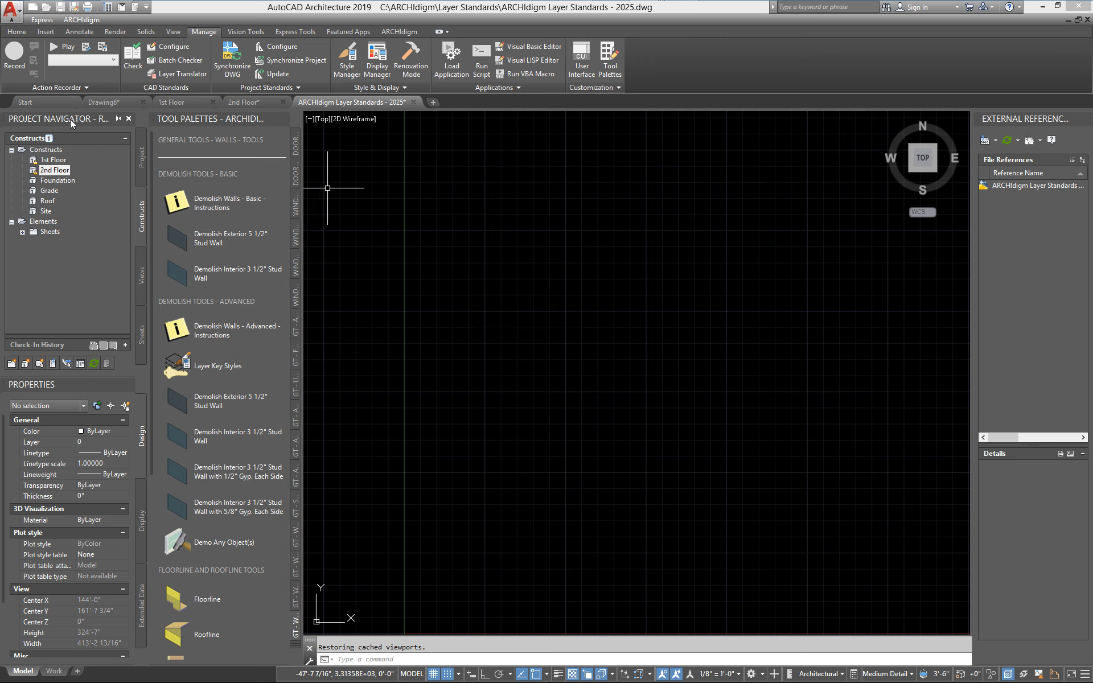
pyautogui.click(141, 154)
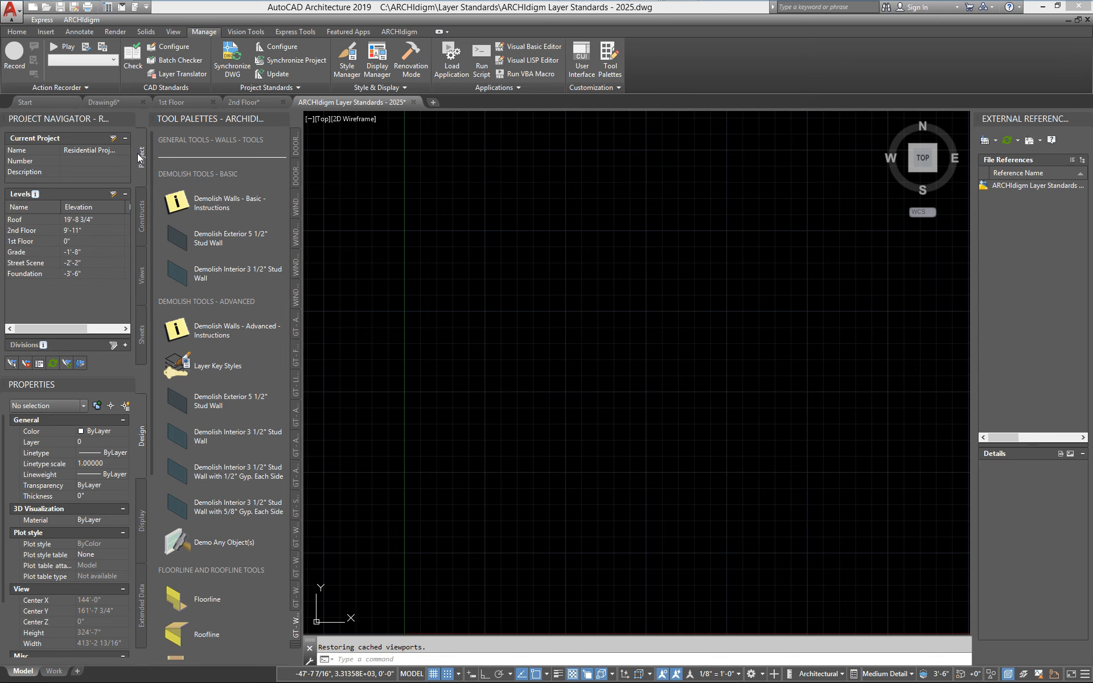
pyautogui.click(112, 137)
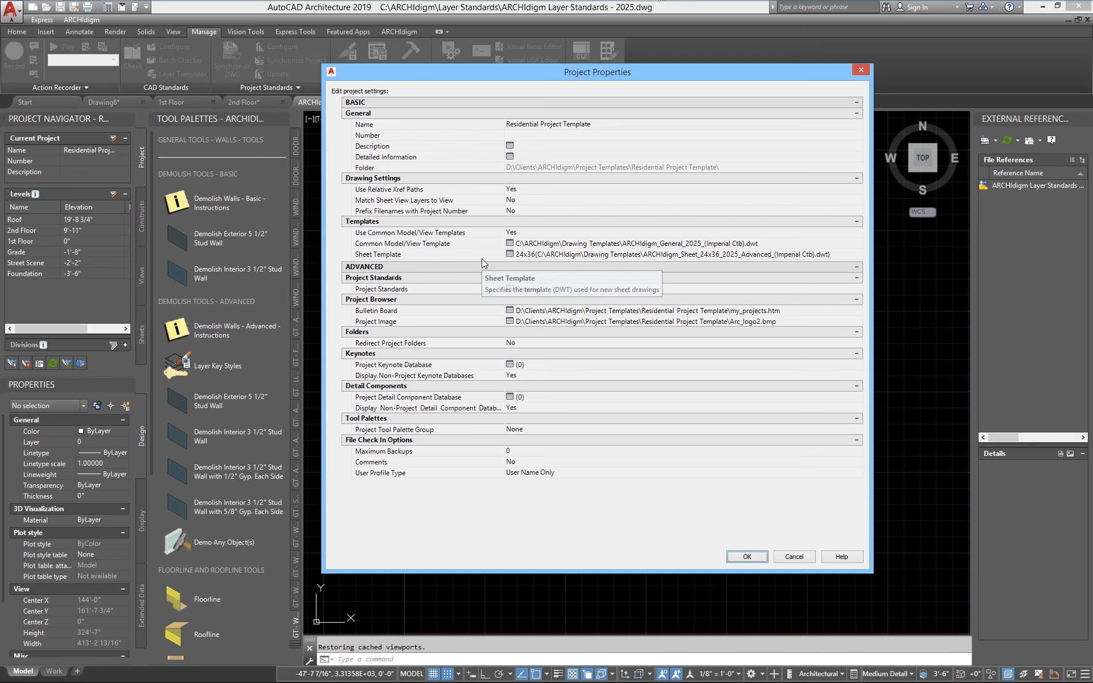
pyautogui.click(517, 232)
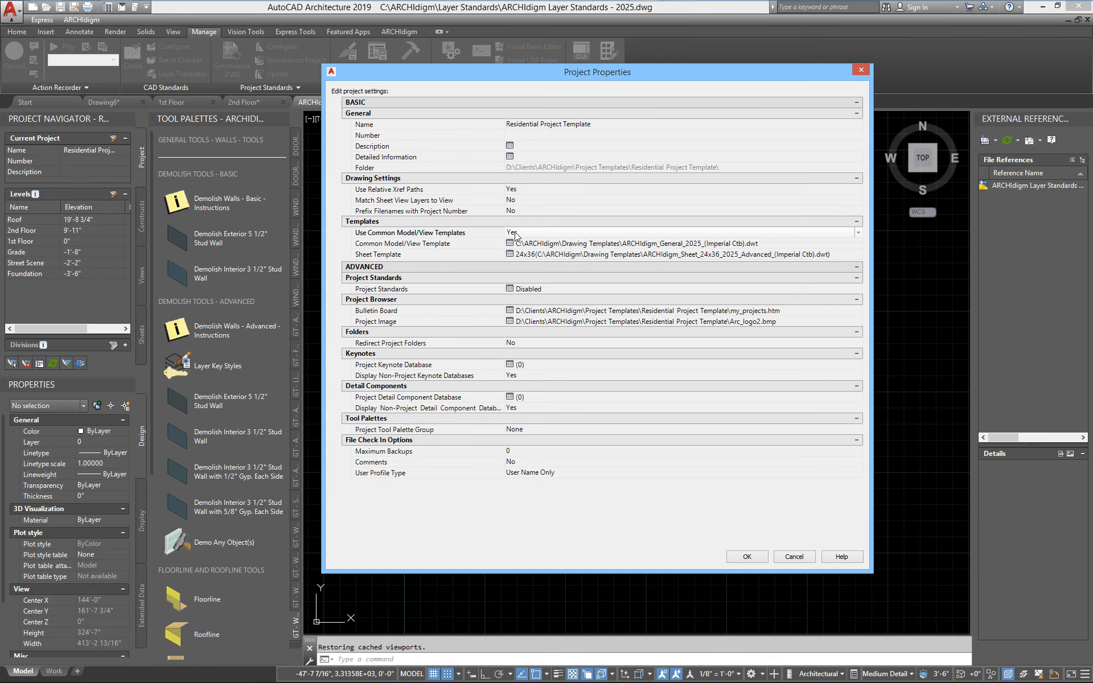
pyautogui.click(517, 233)
pyautogui.click(511, 255)
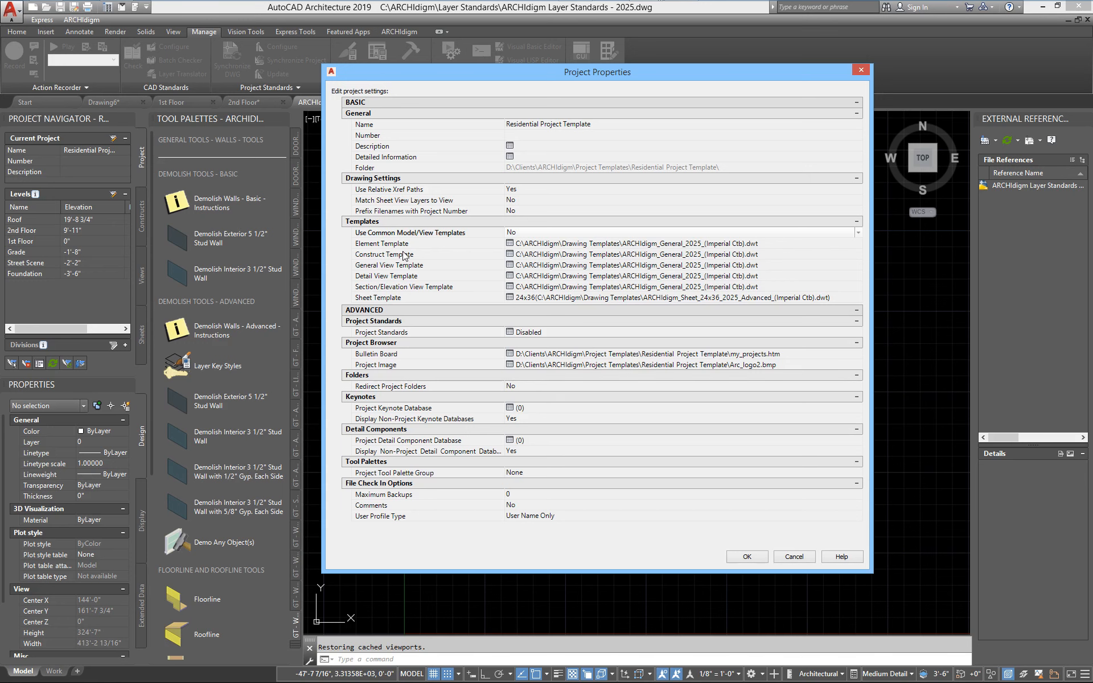
pyautogui.click(516, 232)
pyautogui.click(516, 240)
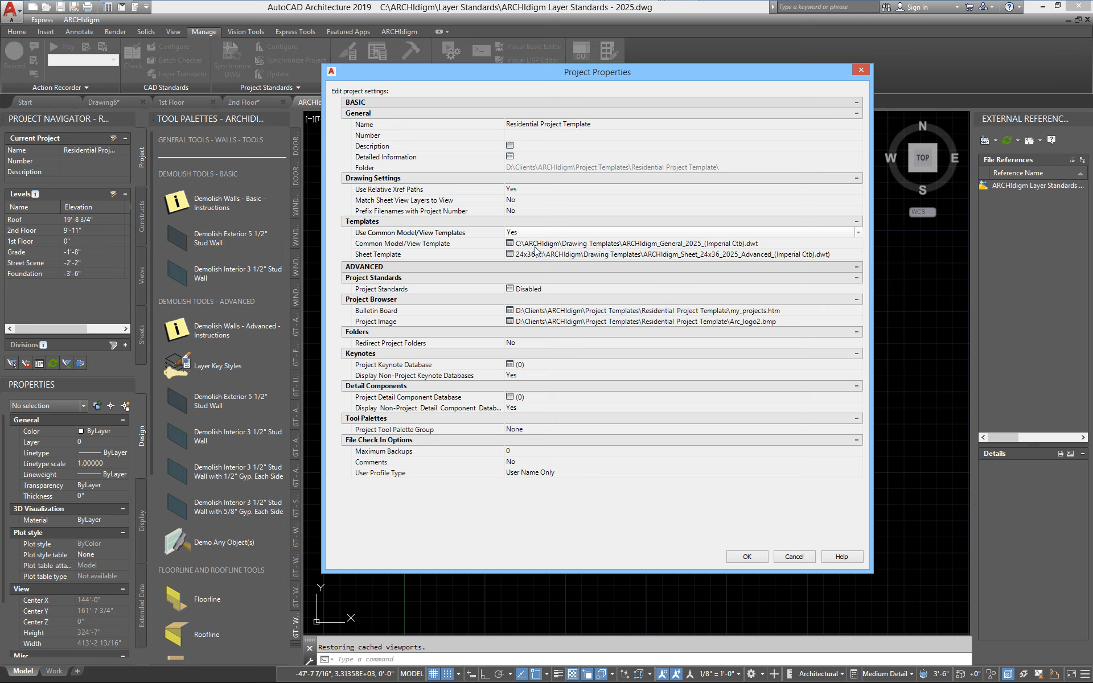
pyautogui.moveTo(57, 6)
pyautogui.click(746, 557)
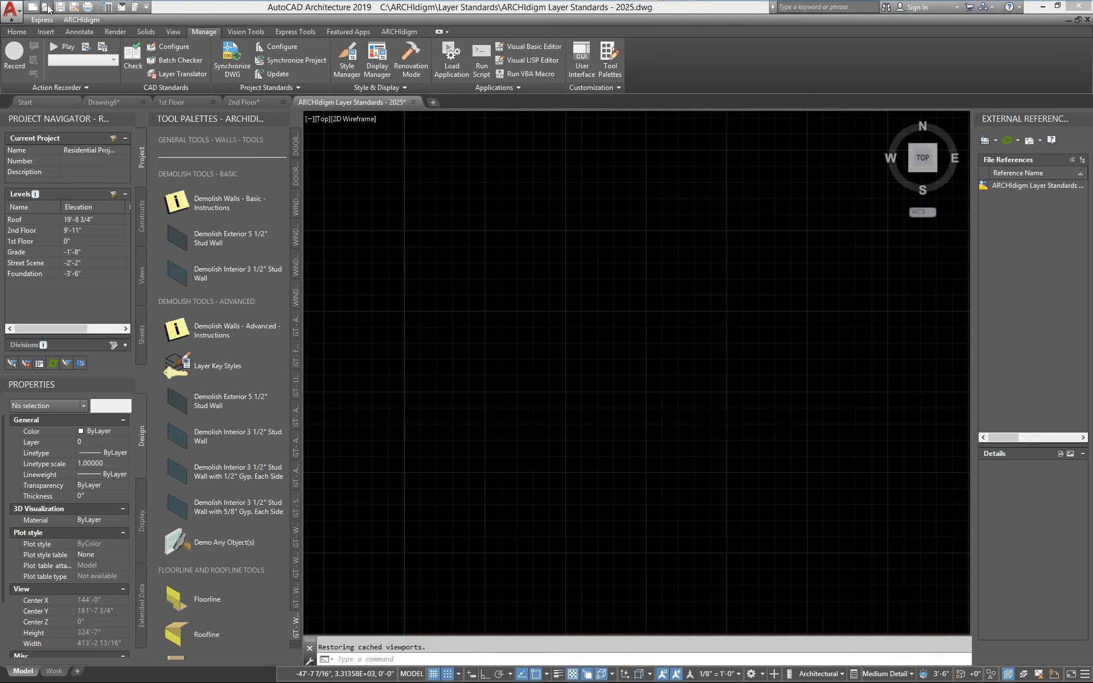
# Open the ARCHIdigm_General_2025_(Imperial Ctb).dwt and ARCHIdigm_Sheet_24x36_2025_Advanced_(Imperial Ctb).dwt templates from C:\ARCHIdigm\Drawing Templates
pyautogui.click(47, 7)
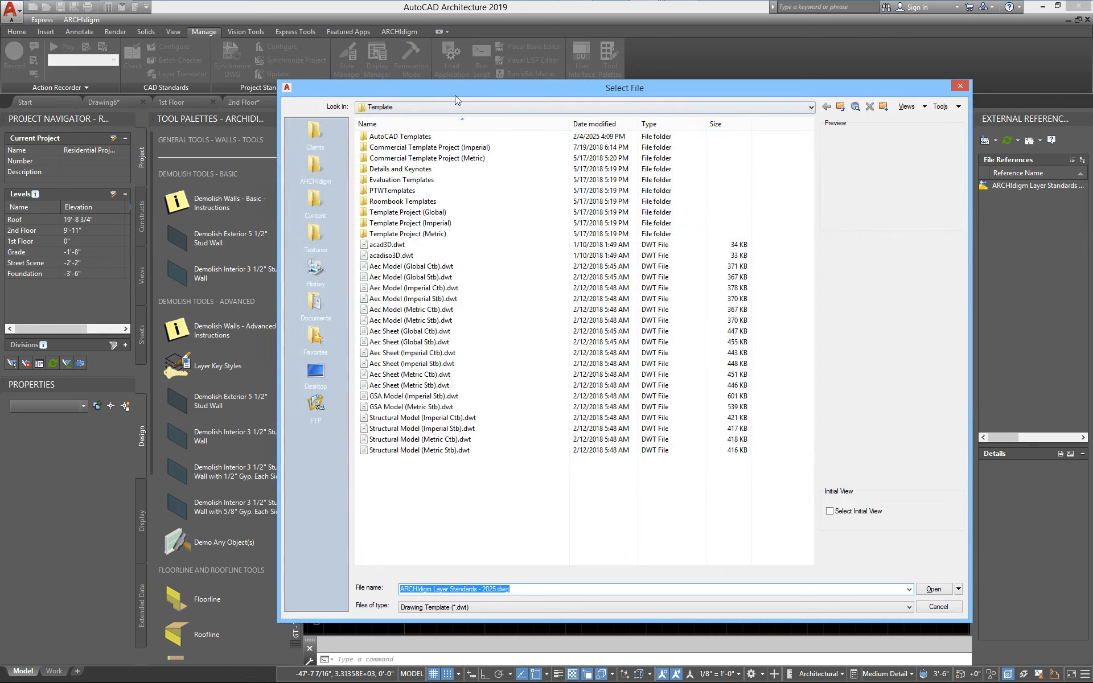
pyautogui.click(455, 95)
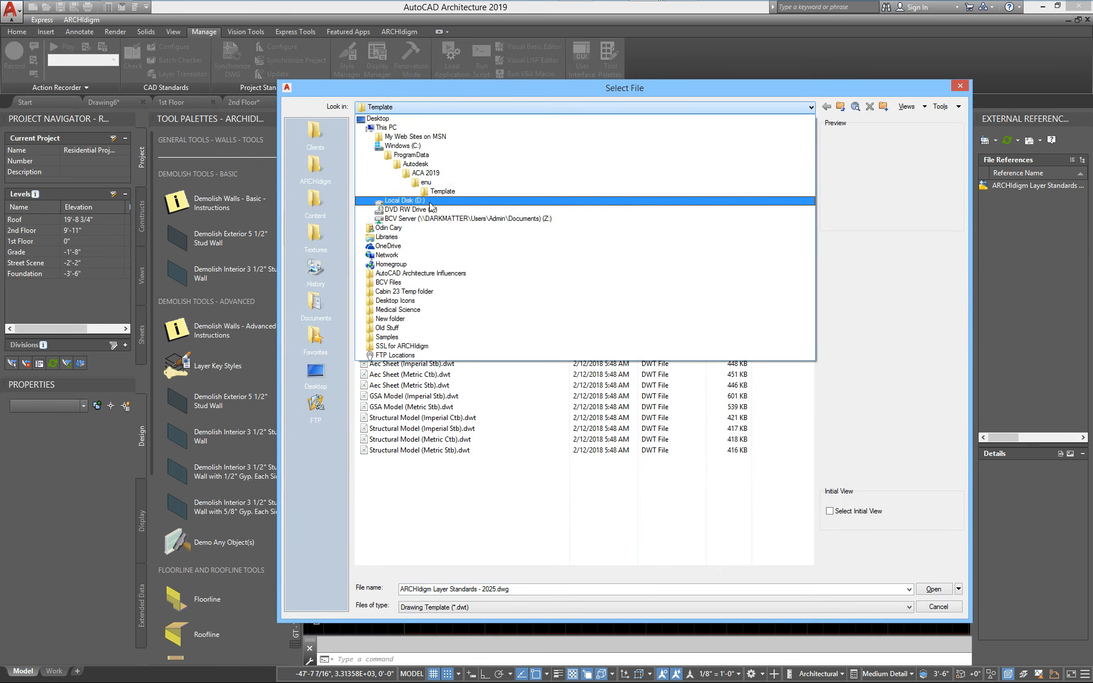
pyautogui.click(486, 607)
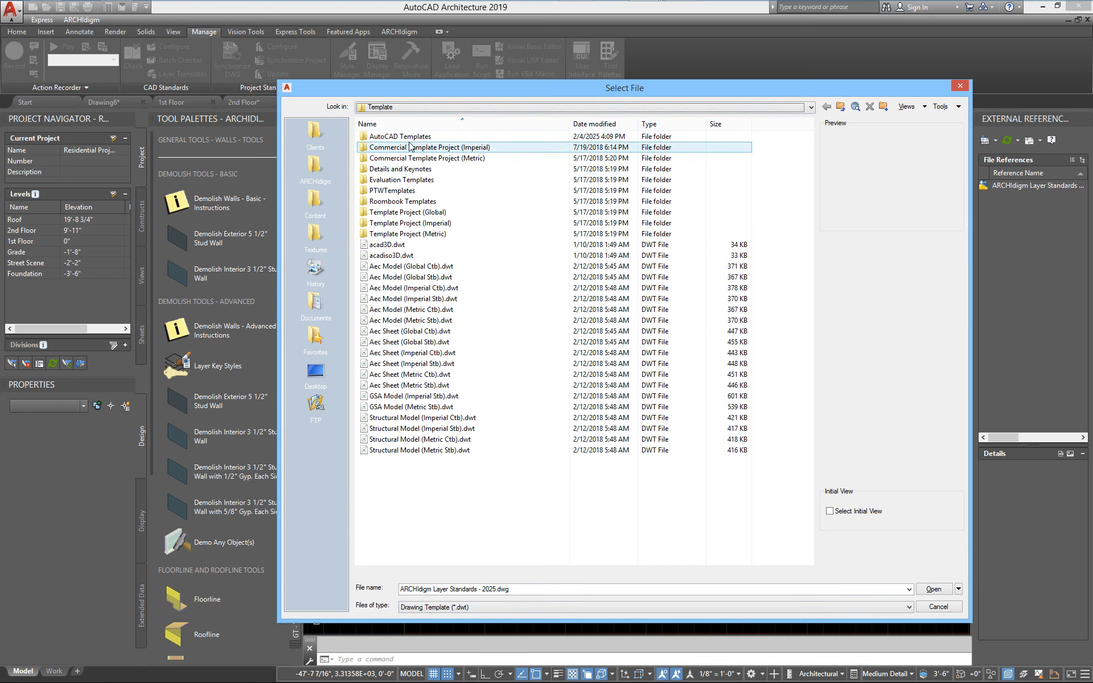
pyautogui.click(436, 109)
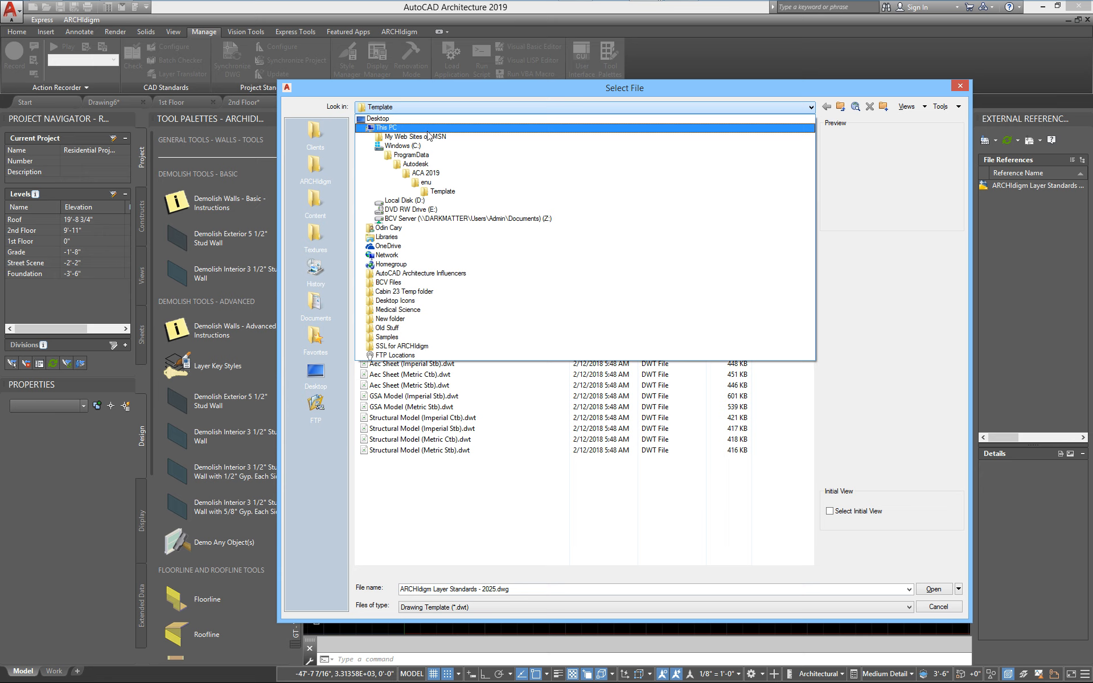
pyautogui.click(387, 146)
pyautogui.doubleClick(386, 139)
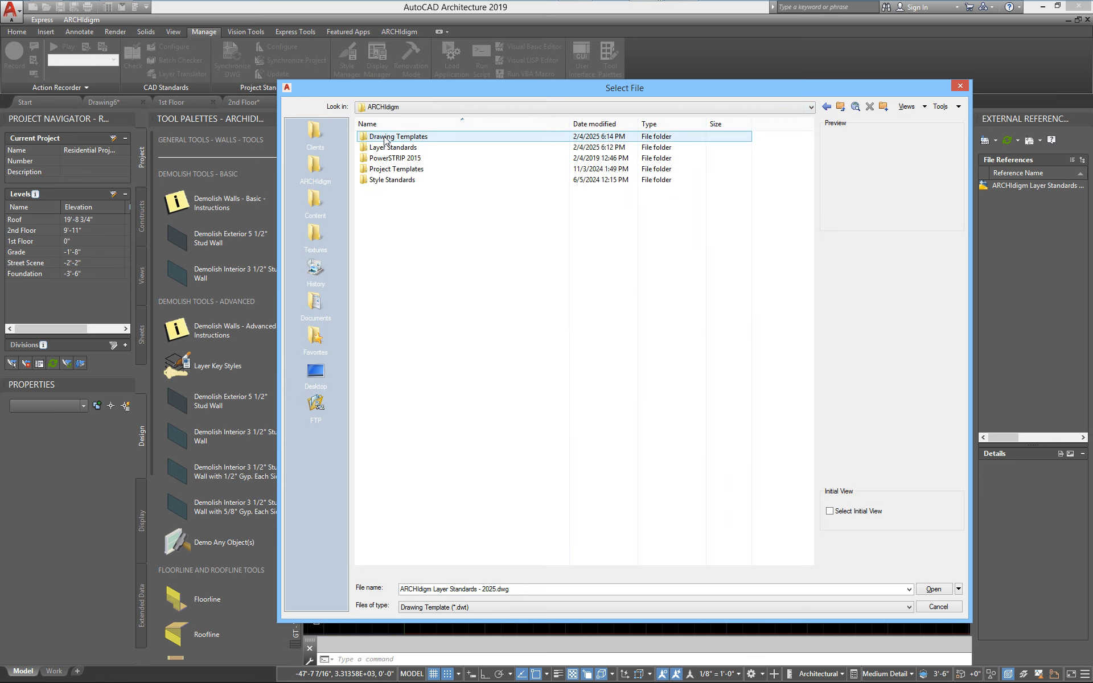
pyautogui.click(386, 138)
pyautogui.doubleClick(386, 139)
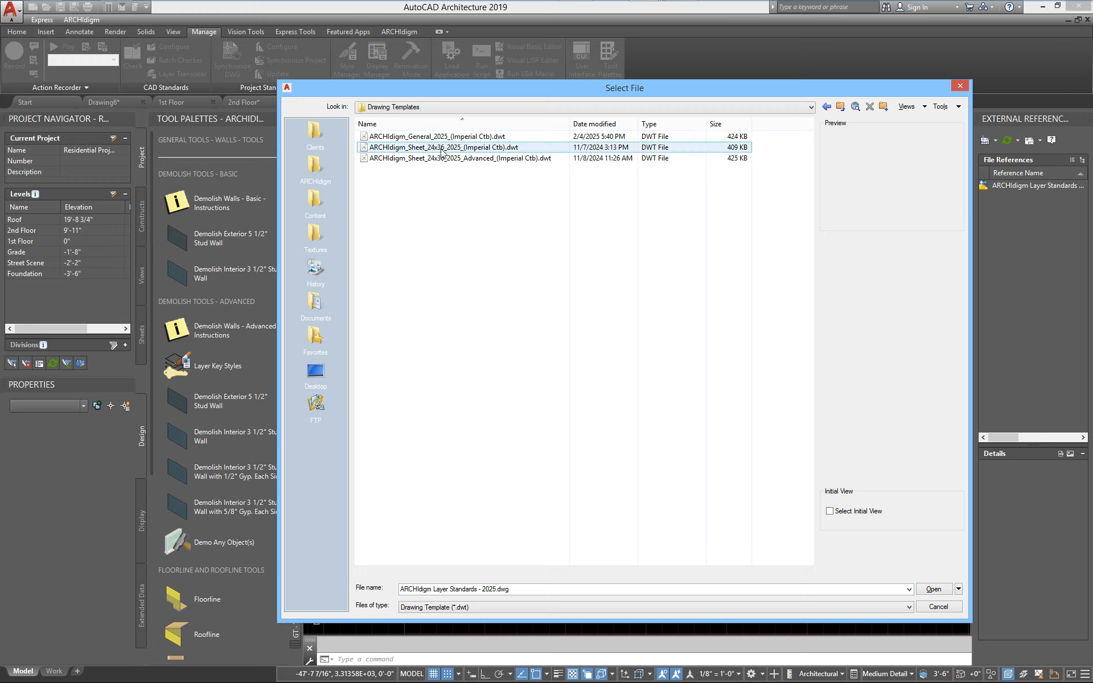
pyautogui.click(459, 164)
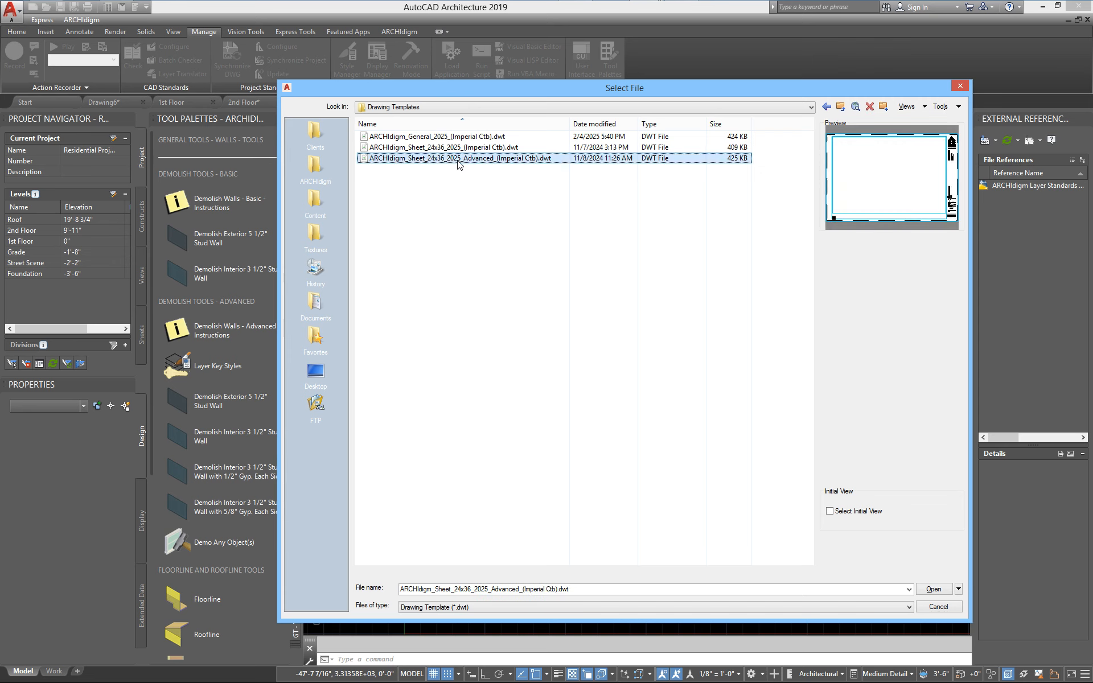
pyautogui.keyDown('ctrl'); pyautogui.click(478, 139); pyautogui.keyUp('ctrl')
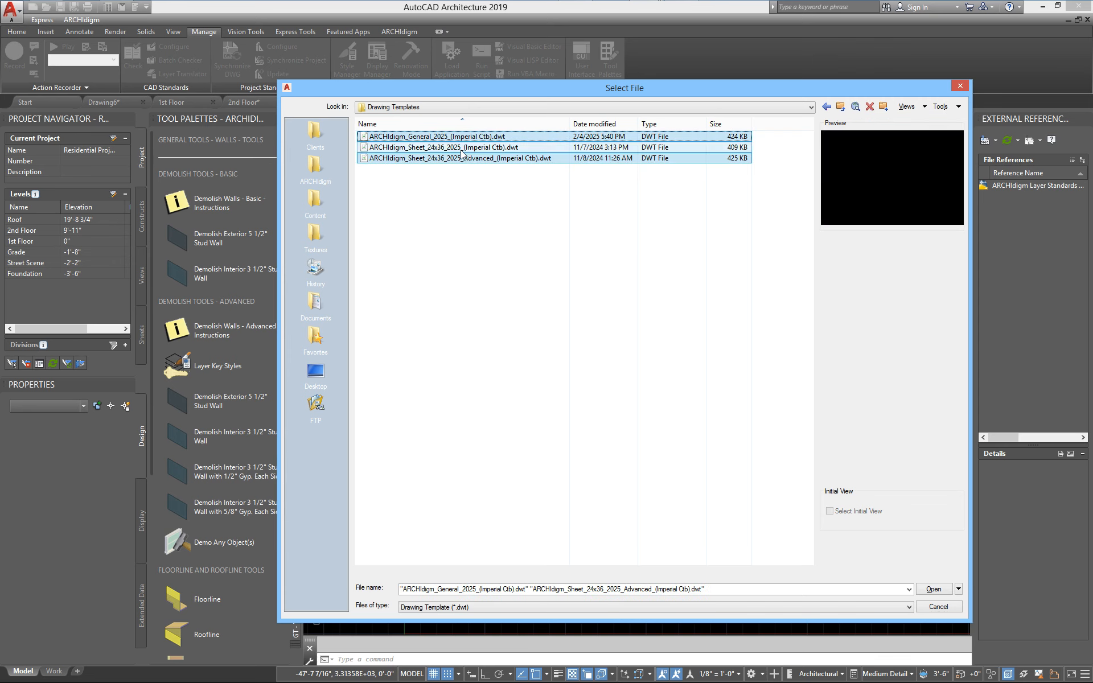
pyautogui.click(933, 590)
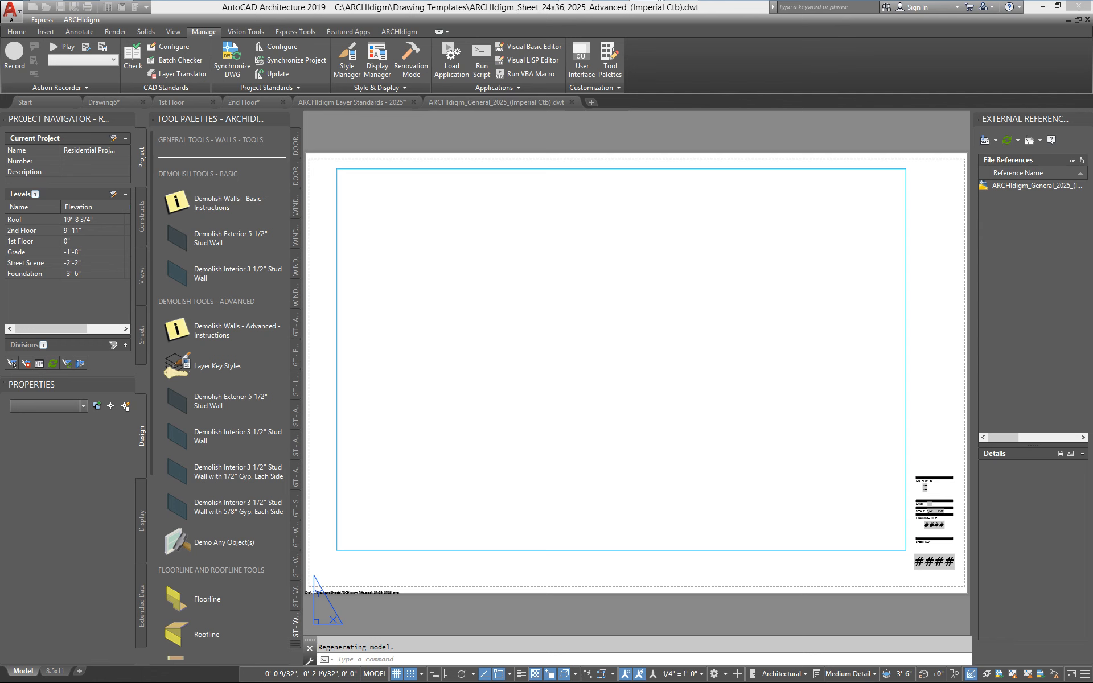
# Switch the 24x36 sheet template to model space, check the general template, and return to the ARCHIdigm Layer Standards - 2025 drawing
pyautogui.click(493, 369)
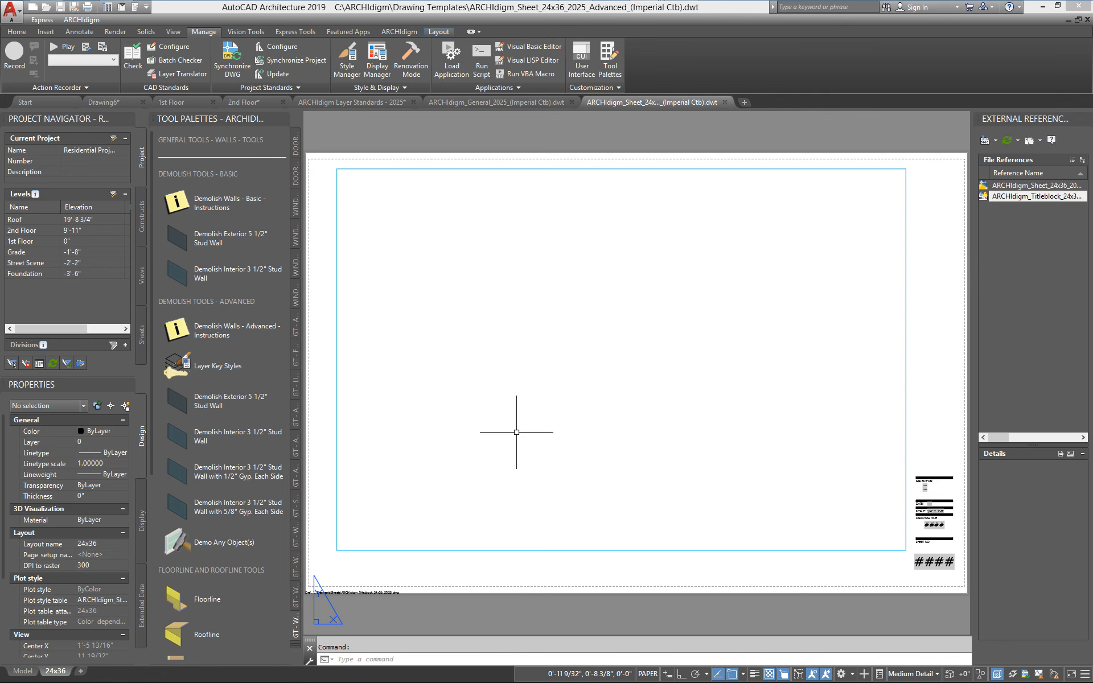
pyautogui.click(22, 672)
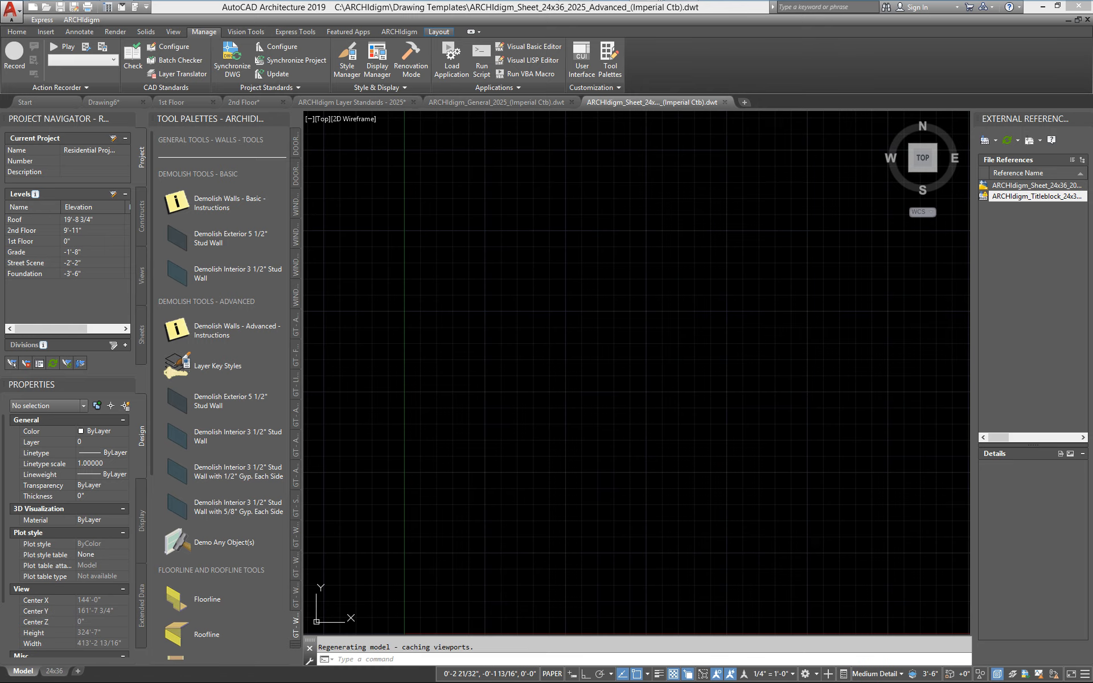
pyautogui.click(500, 103)
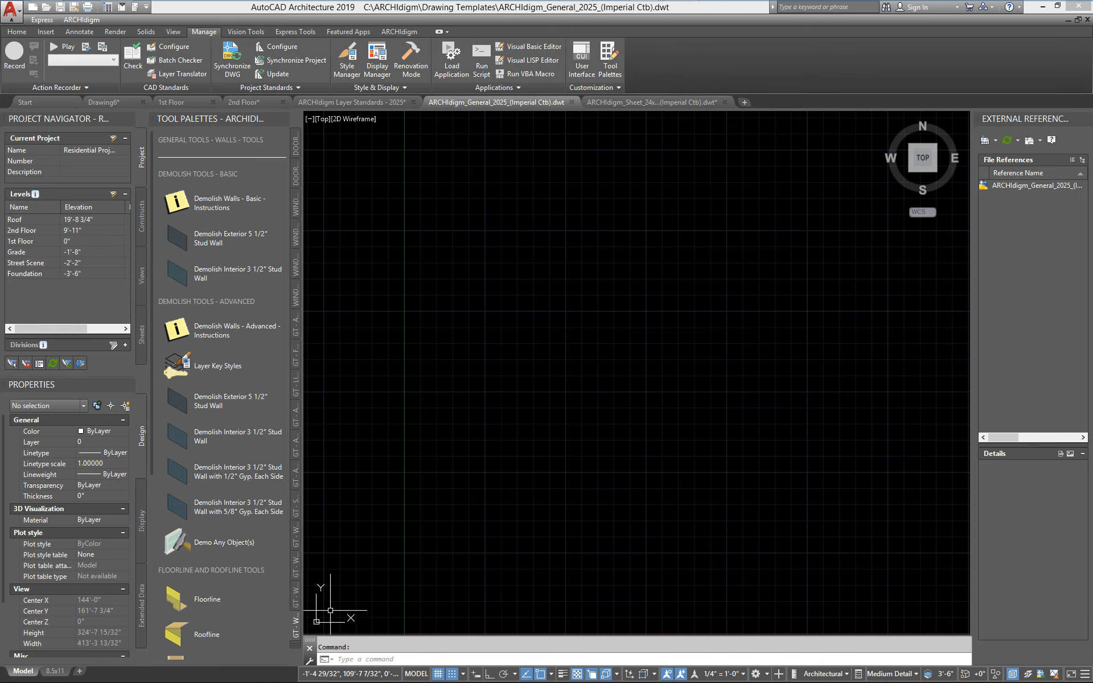
pyautogui.click(344, 105)
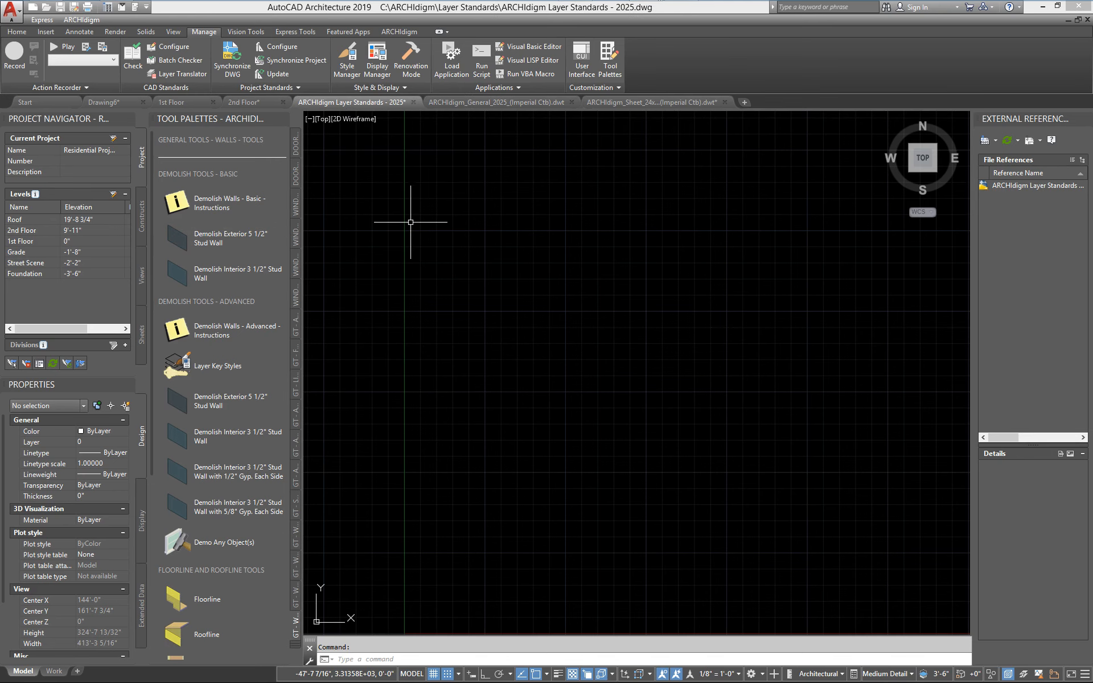
# Copy the AIA (256 Color) layer key style from ARCHIdigm Layer Standards - 2025.dwg in the Style Manager
pyautogui.click(352, 60)
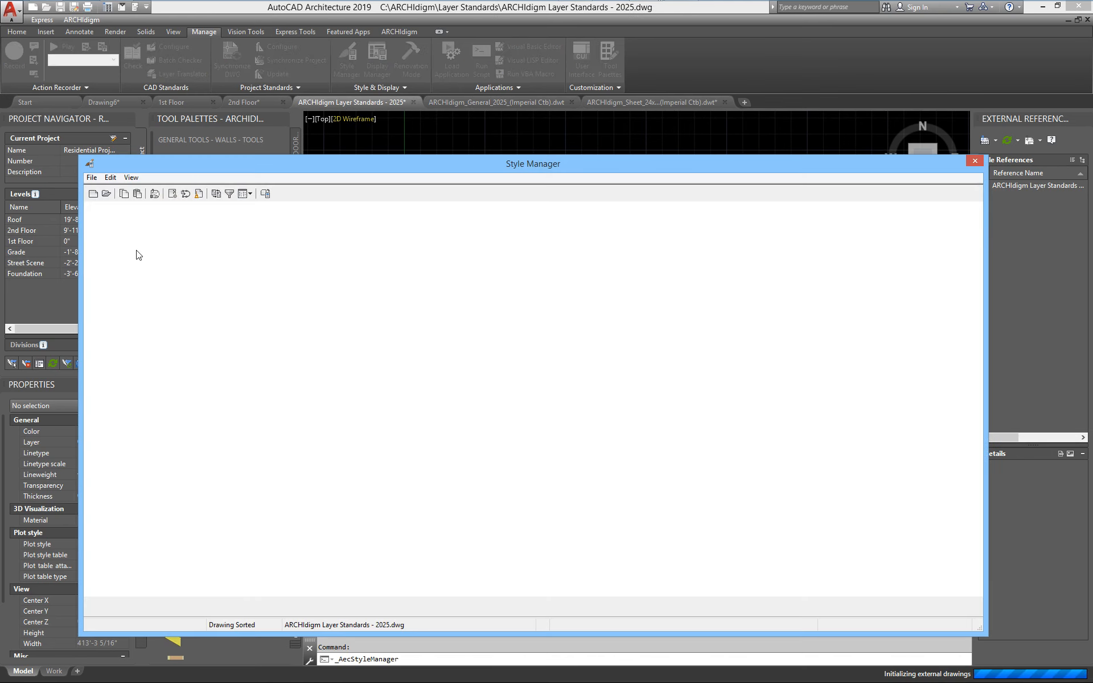
pyautogui.click(103, 260)
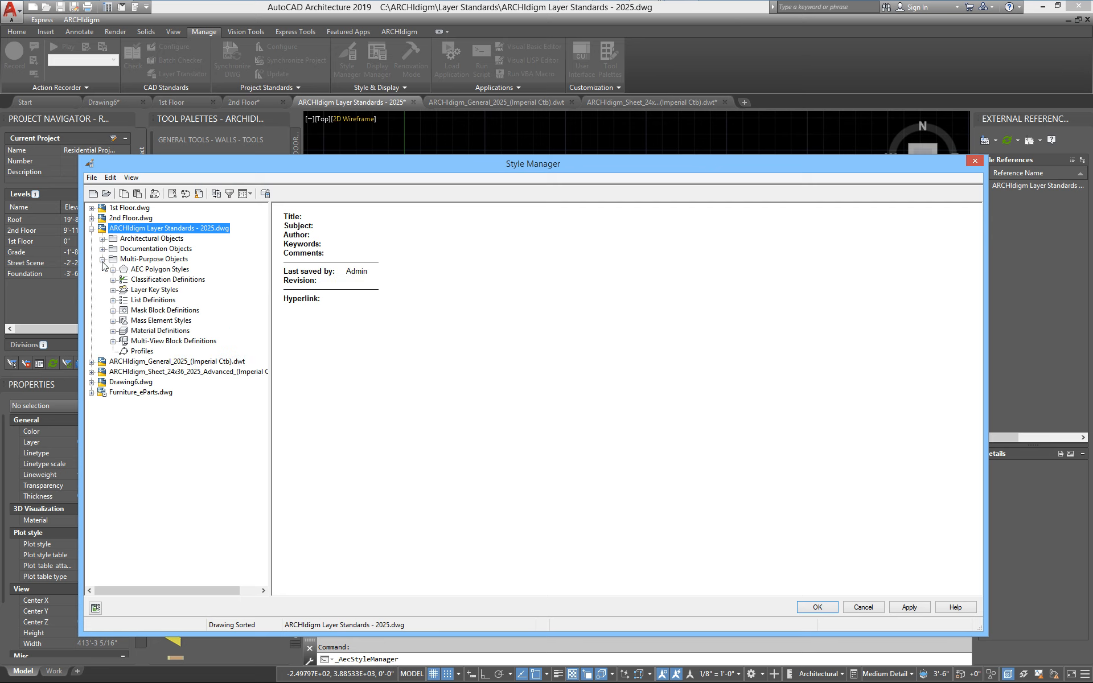
pyautogui.click(113, 291)
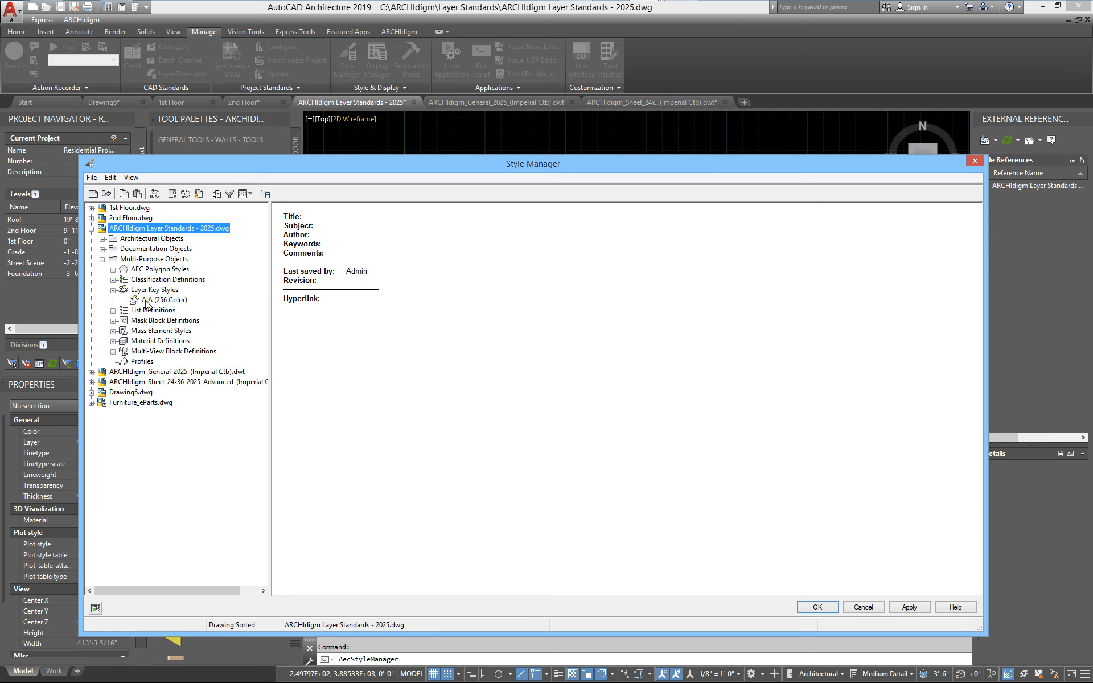
pyautogui.click(163, 301)
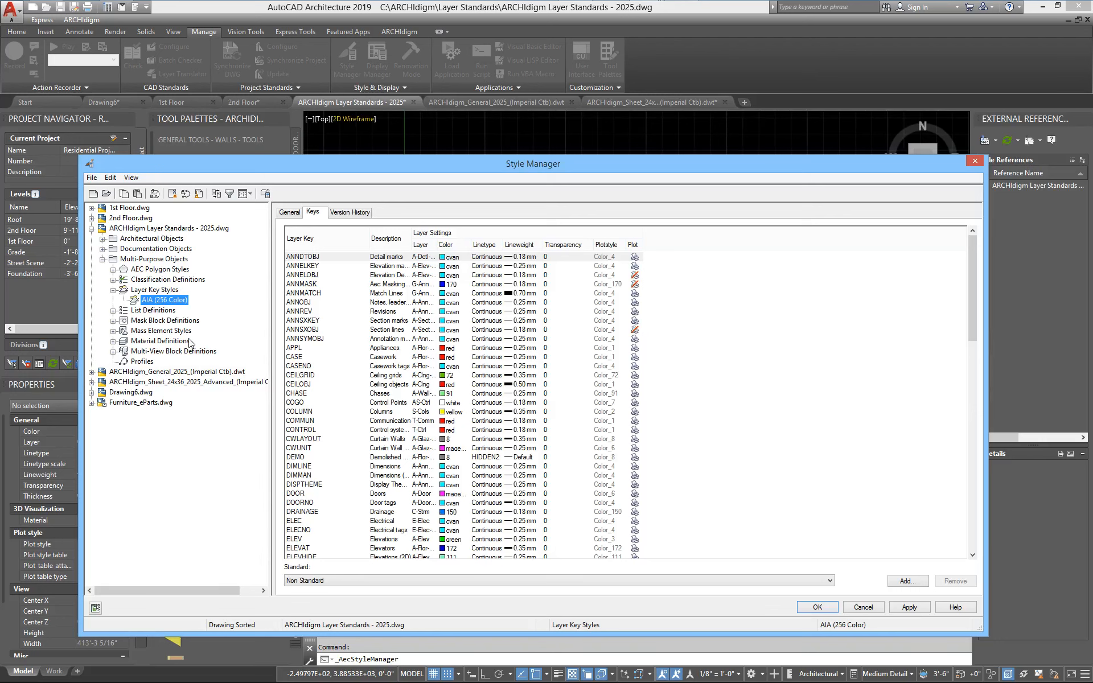
pyautogui.rightClick(178, 298)
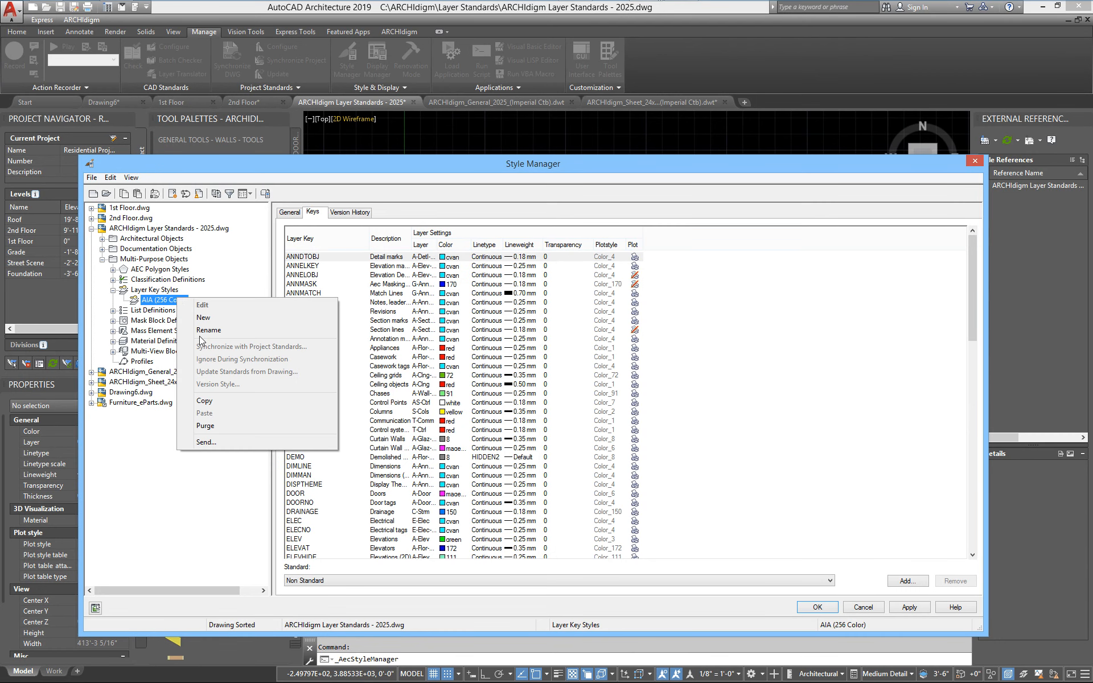
pyautogui.click(211, 399)
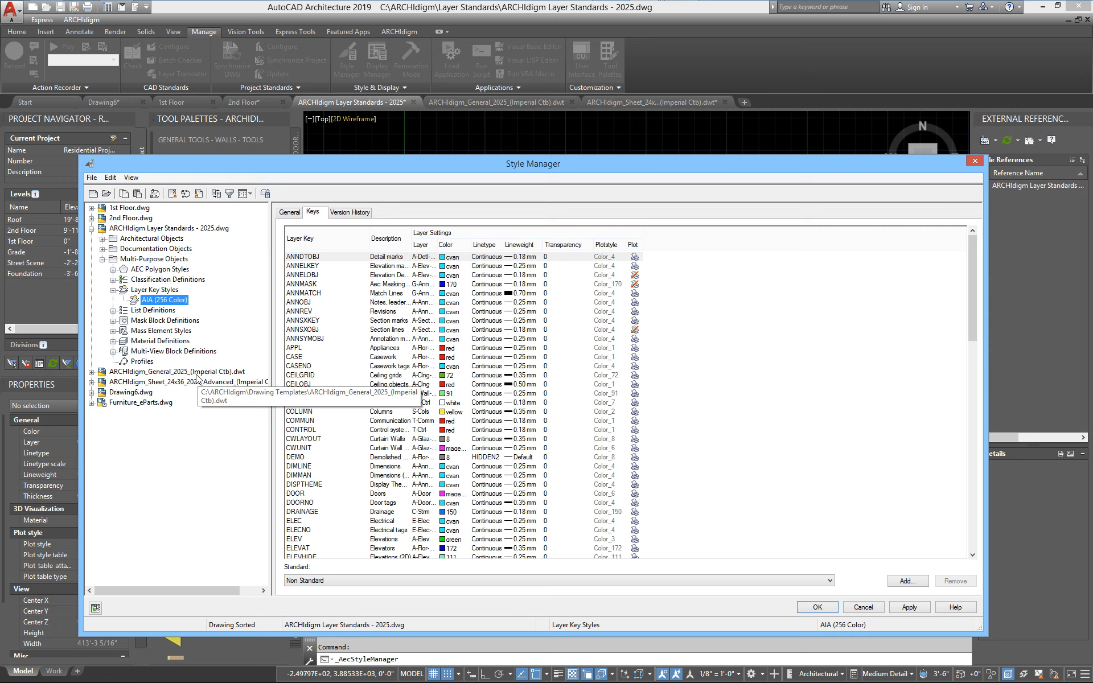
# Paste the copied layer key style into the ARCHIdigm_General_2025_(Imperial Ctb).dwt template
pyautogui.click(197, 373)
pyautogui.rightClick(197, 376)
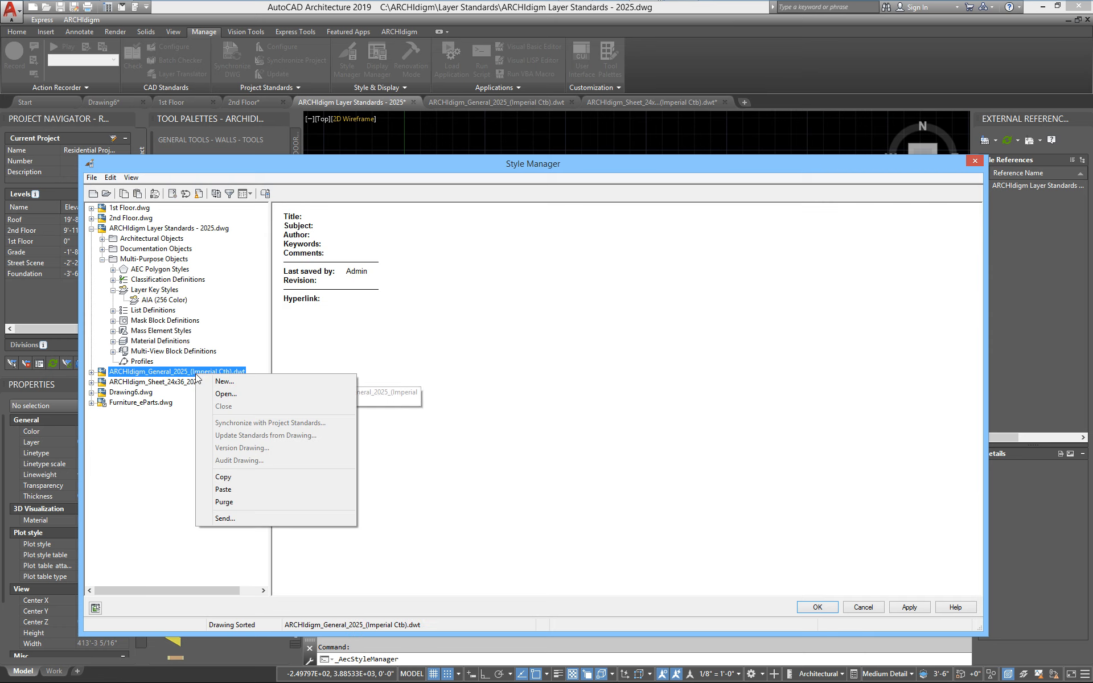
pyautogui.click(226, 492)
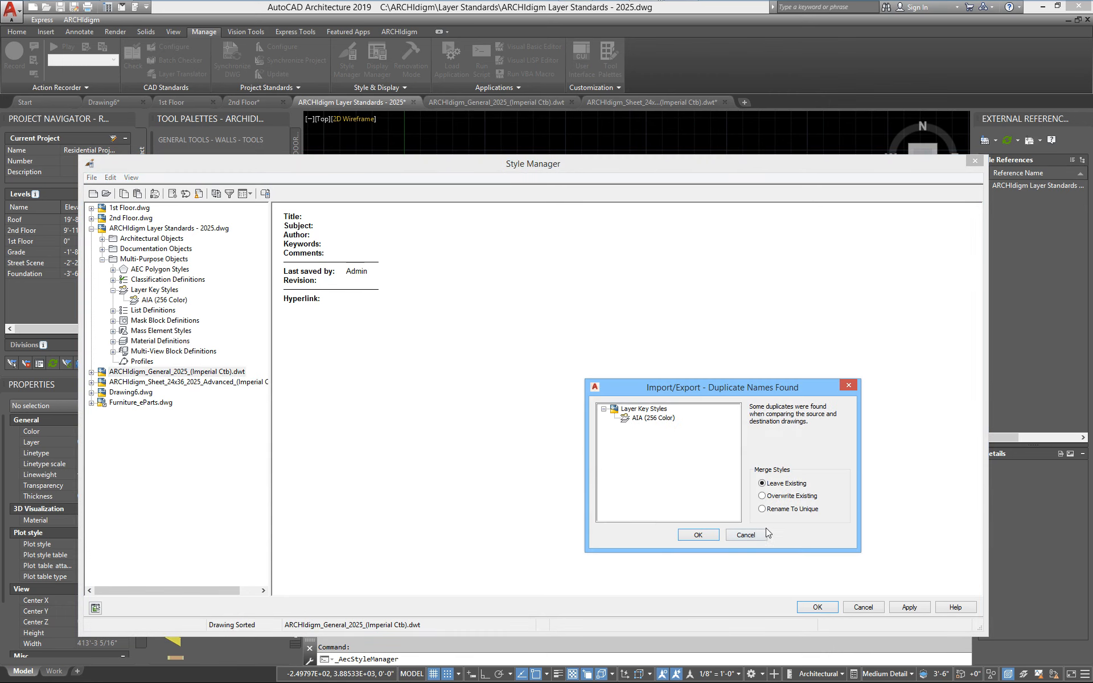
# Paste the layer key style into ARCHIdigm_Sheet_24x36_2025_Advanced_(Imperial Ctb).dwt, overwriting the existing AIA (256 Color) style, and apply the Style Manager changes
pyautogui.rightClick(189, 382)
pyautogui.click(219, 497)
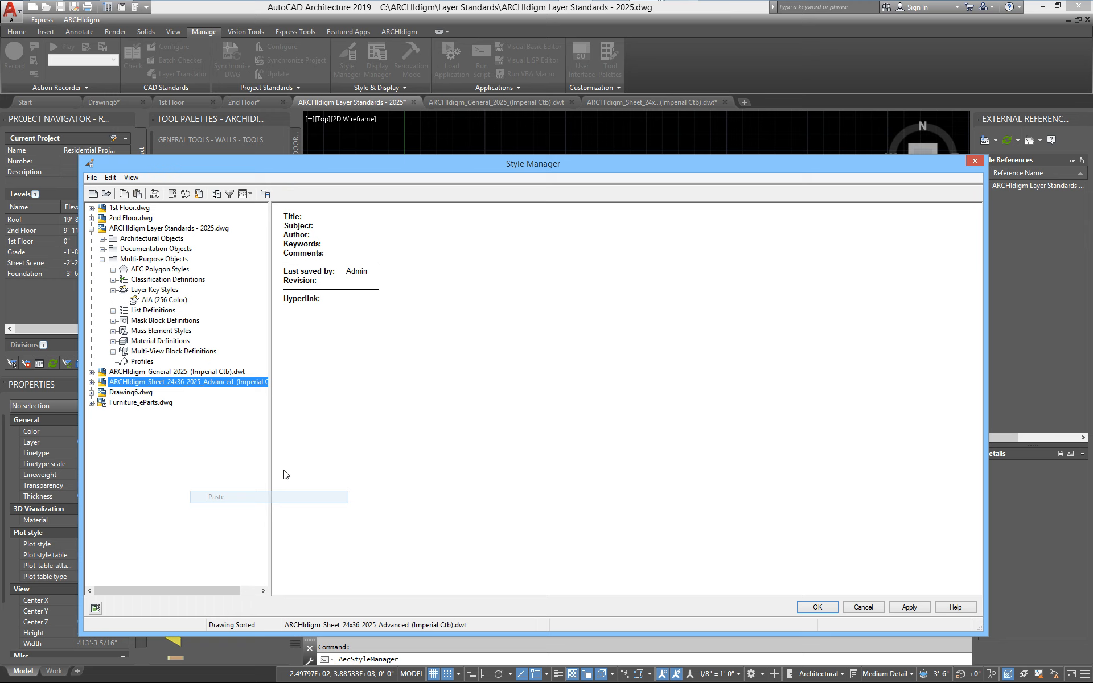
pyautogui.click(91, 382)
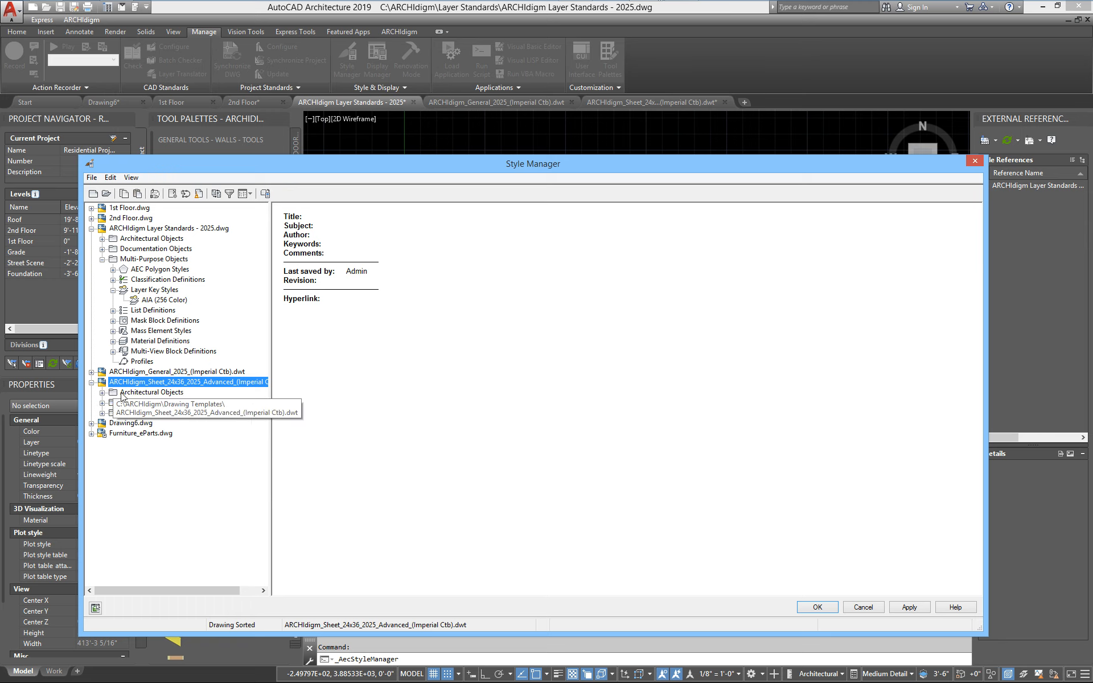
pyautogui.click(103, 413)
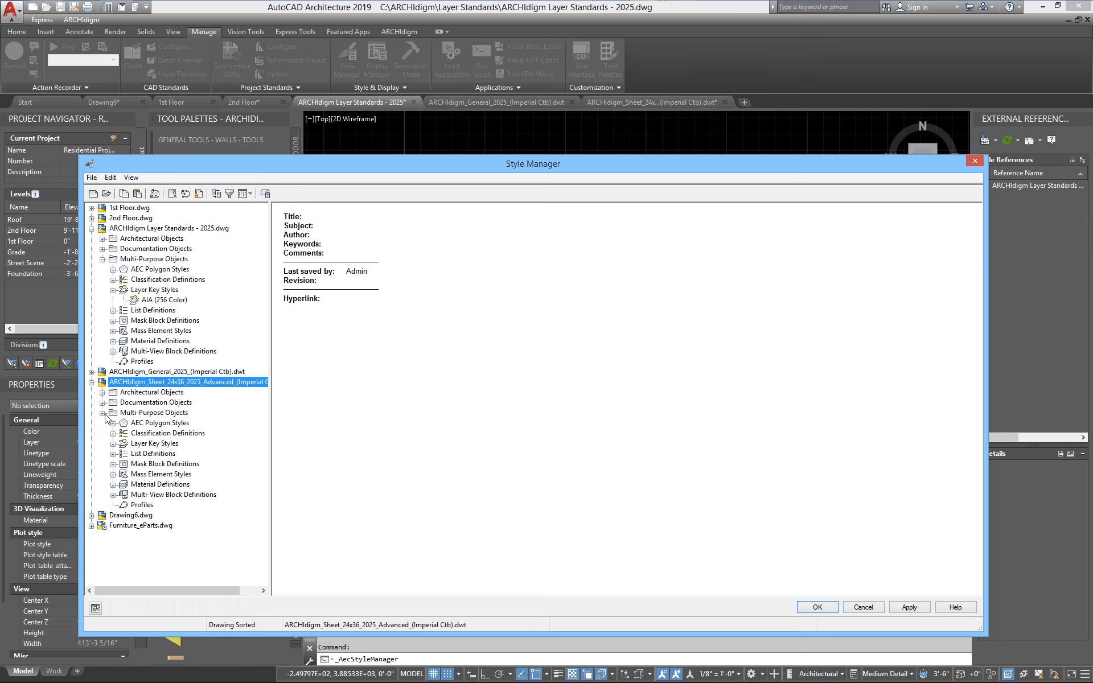
pyautogui.click(113, 444)
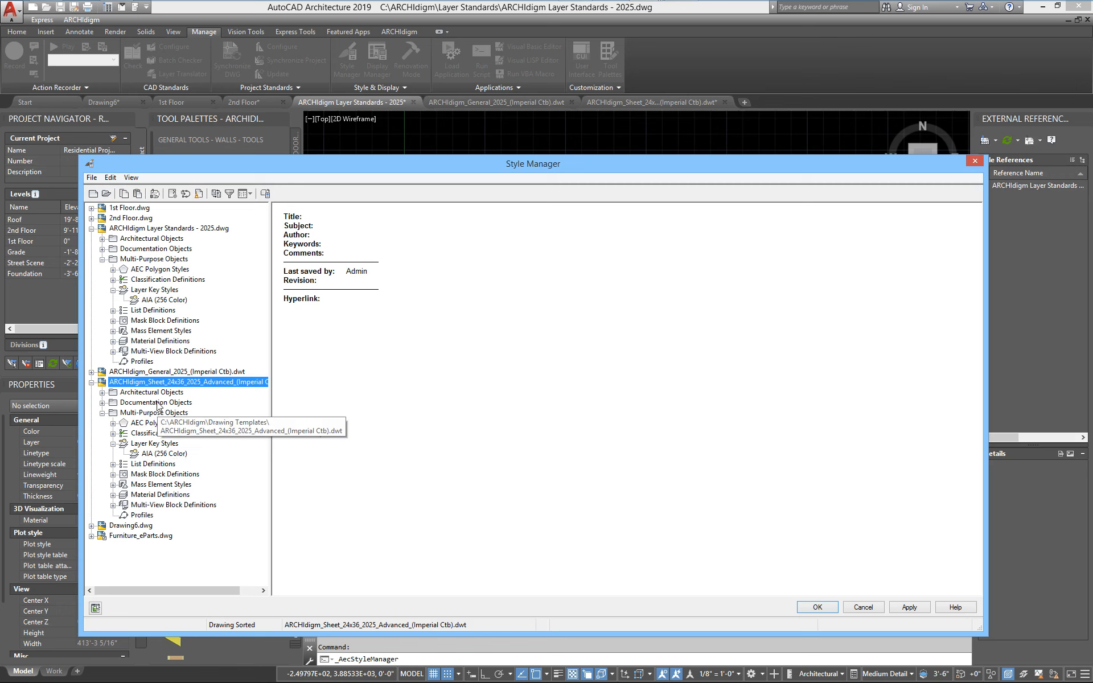
pyautogui.rightClick(158, 384)
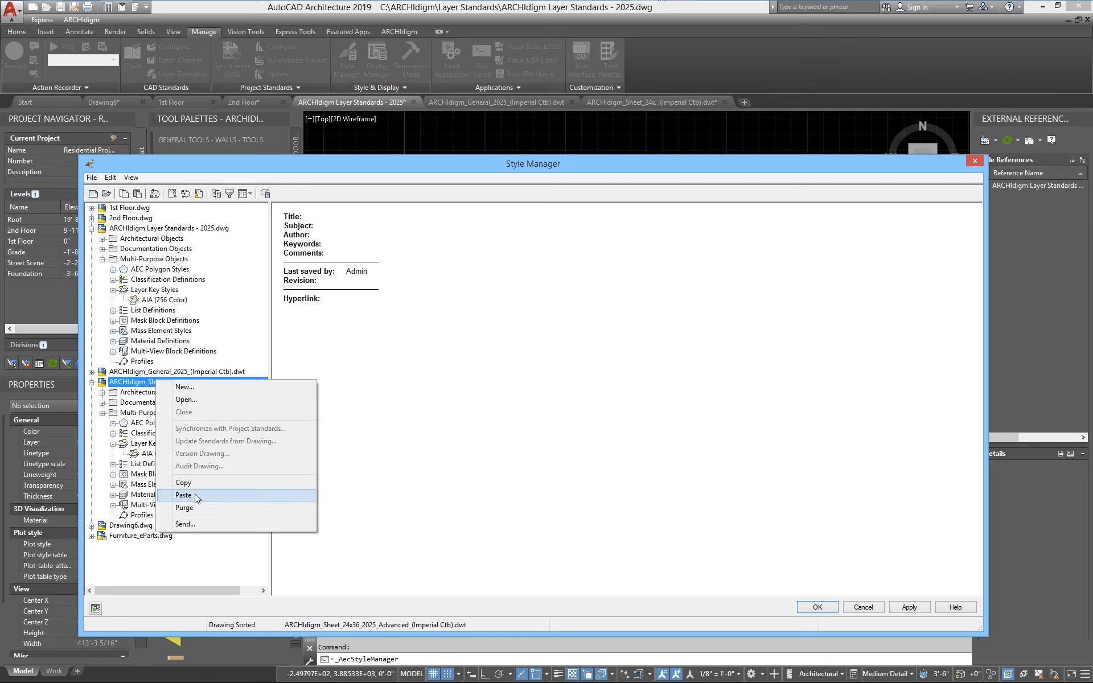
pyautogui.click(176, 497)
pyautogui.click(762, 496)
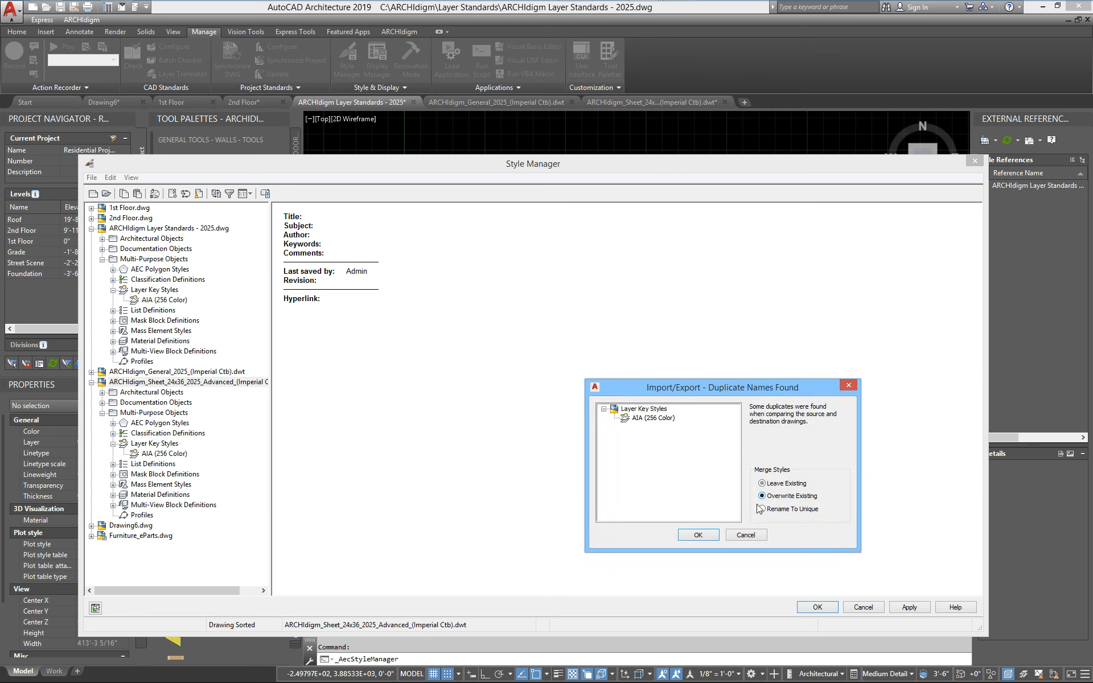
pyautogui.click(697, 536)
pyautogui.click(923, 608)
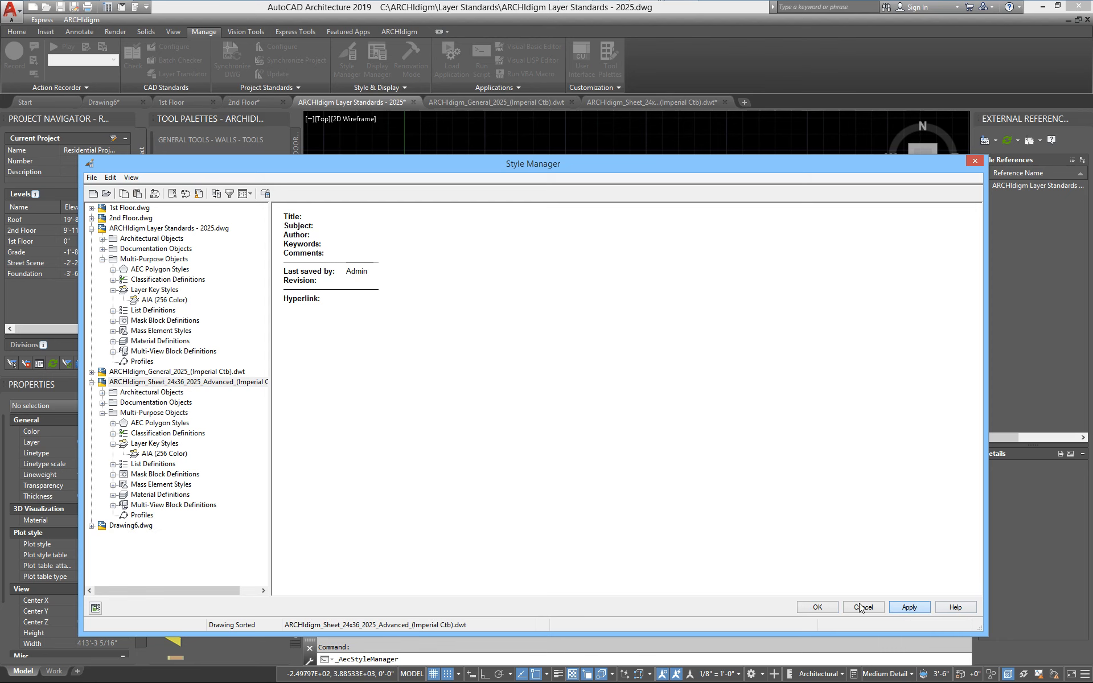
pyautogui.click(831, 607)
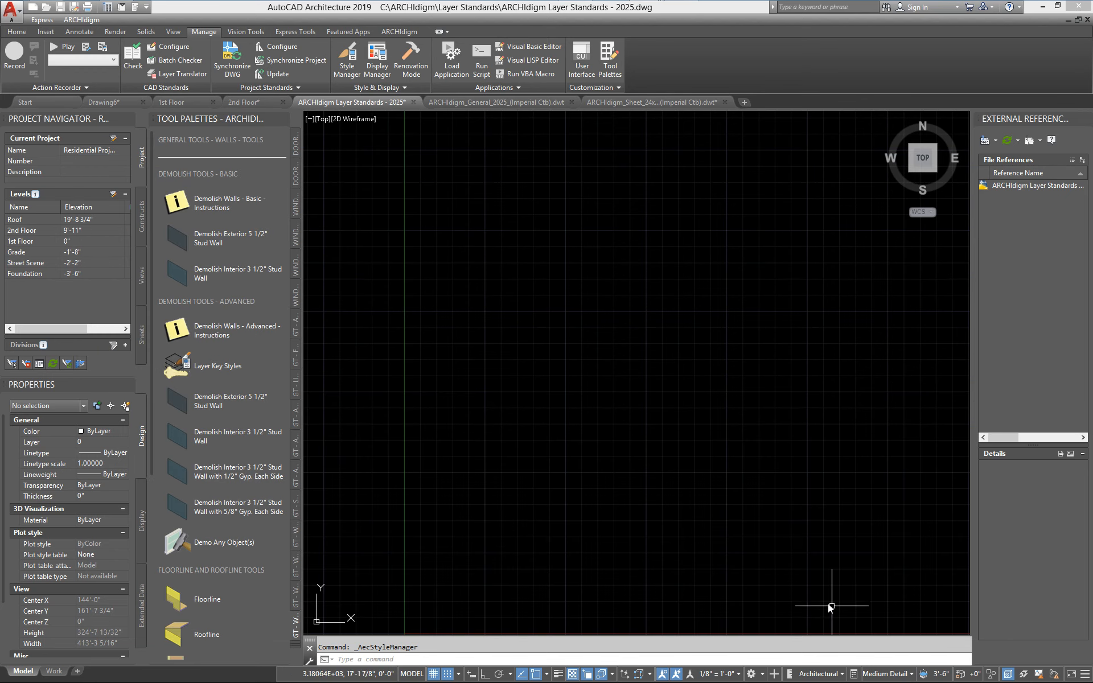
# Switch to the ARCHIdigm_General_2025_(Imperial Ctb).dwt template and open its Drawing Setup layering settings with the units command
pyautogui.click(488, 103)
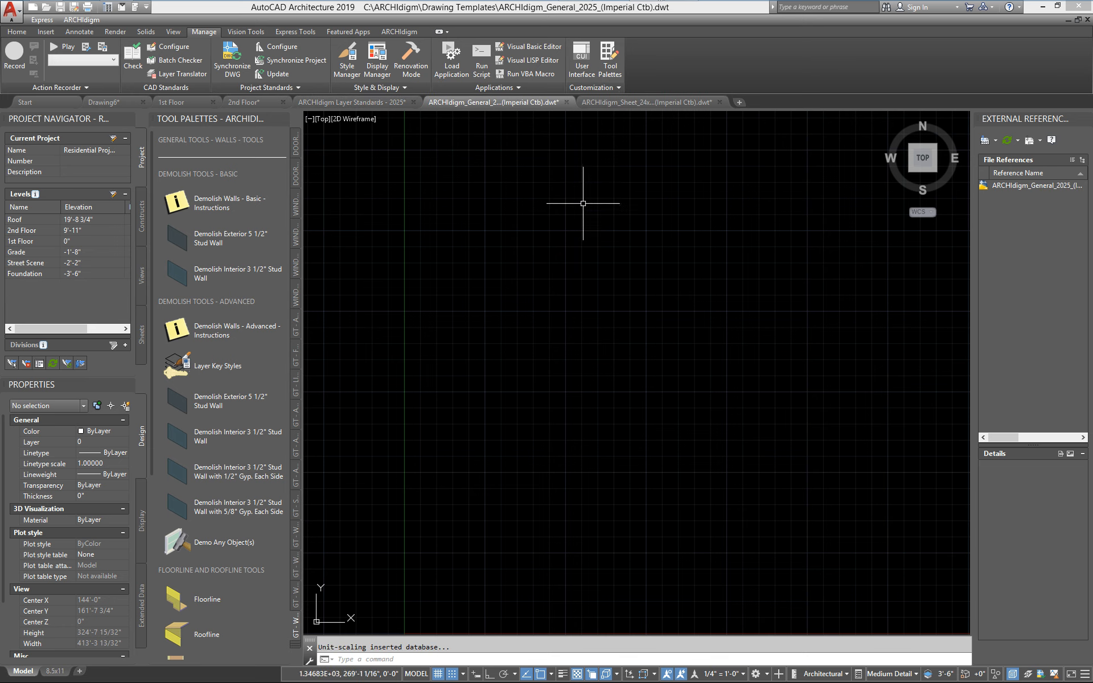
pyautogui.write('units')
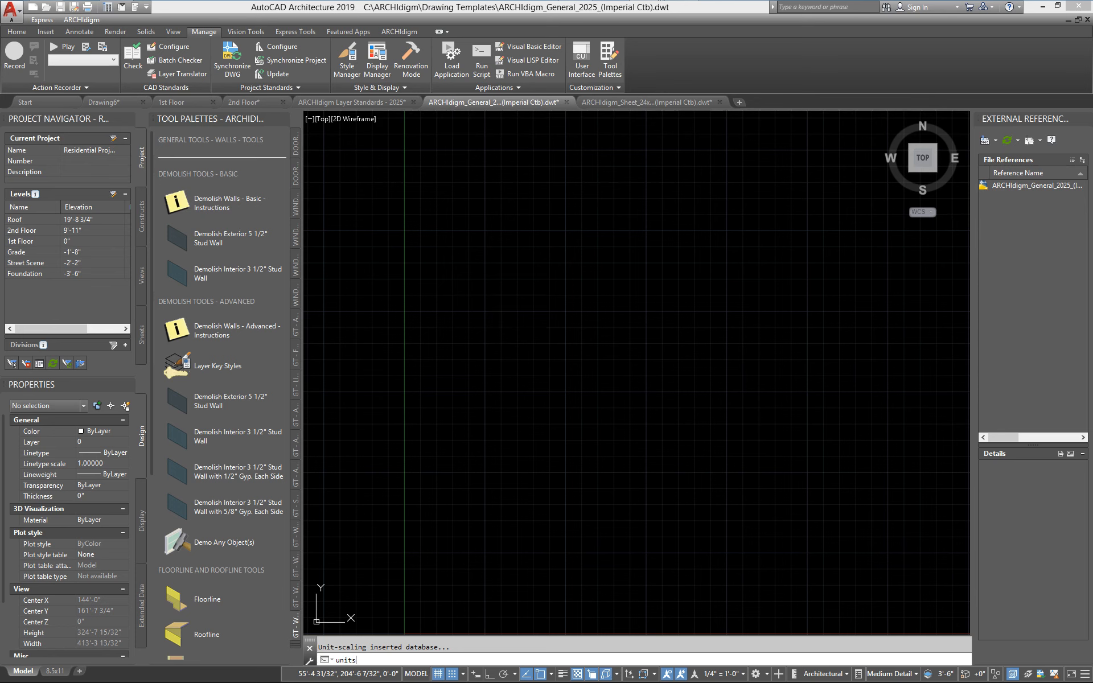
pyautogui.press('Return')
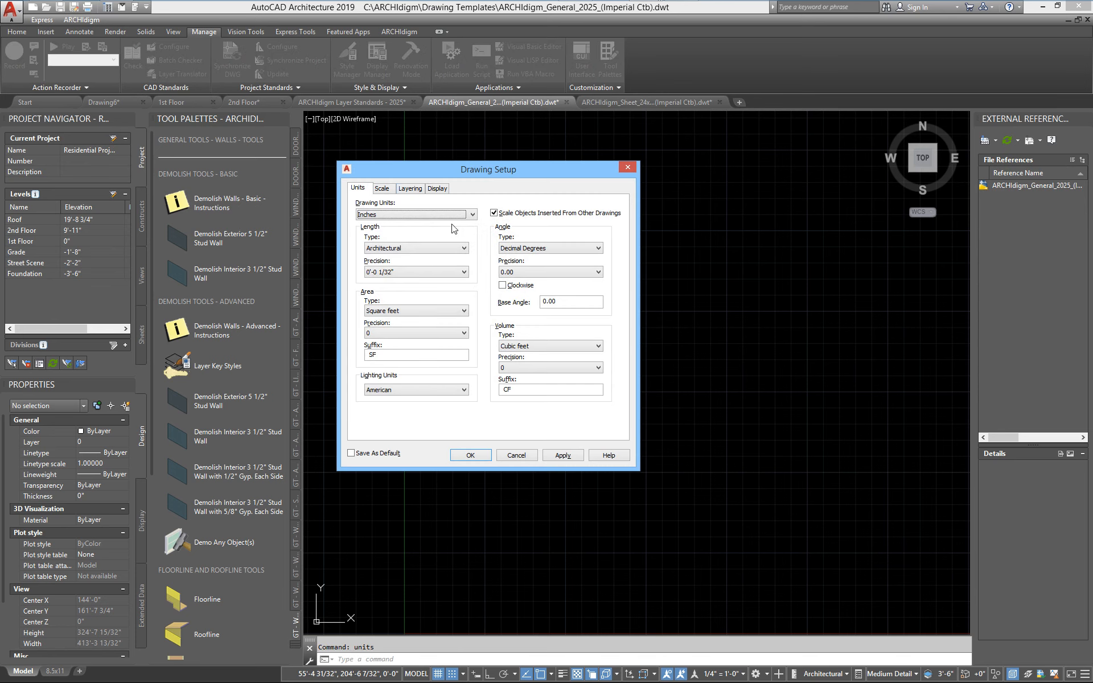
pyautogui.click(417, 189)
pyautogui.moveTo(433, 174); pyautogui.dragTo(426, 161)
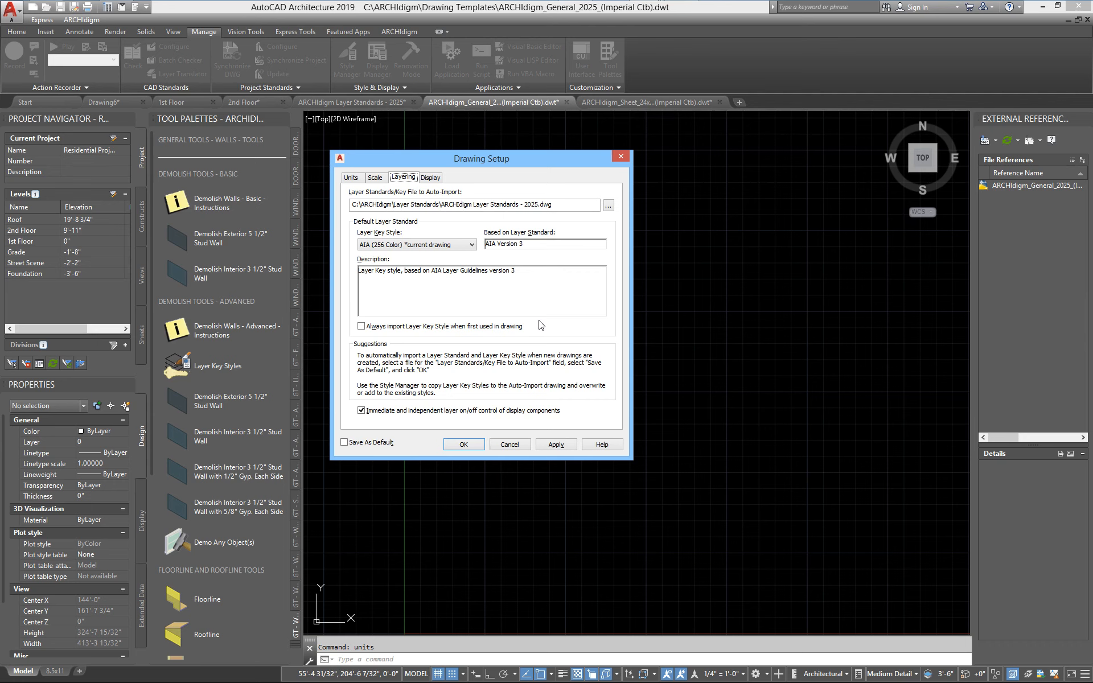
pyautogui.click(367, 326)
# Set the layer standards auto-import file to C:\ARCHIdigm\Layer Standards\ARCHIdigm Layer Standards - 2025.dwg
pyautogui.click(609, 205)
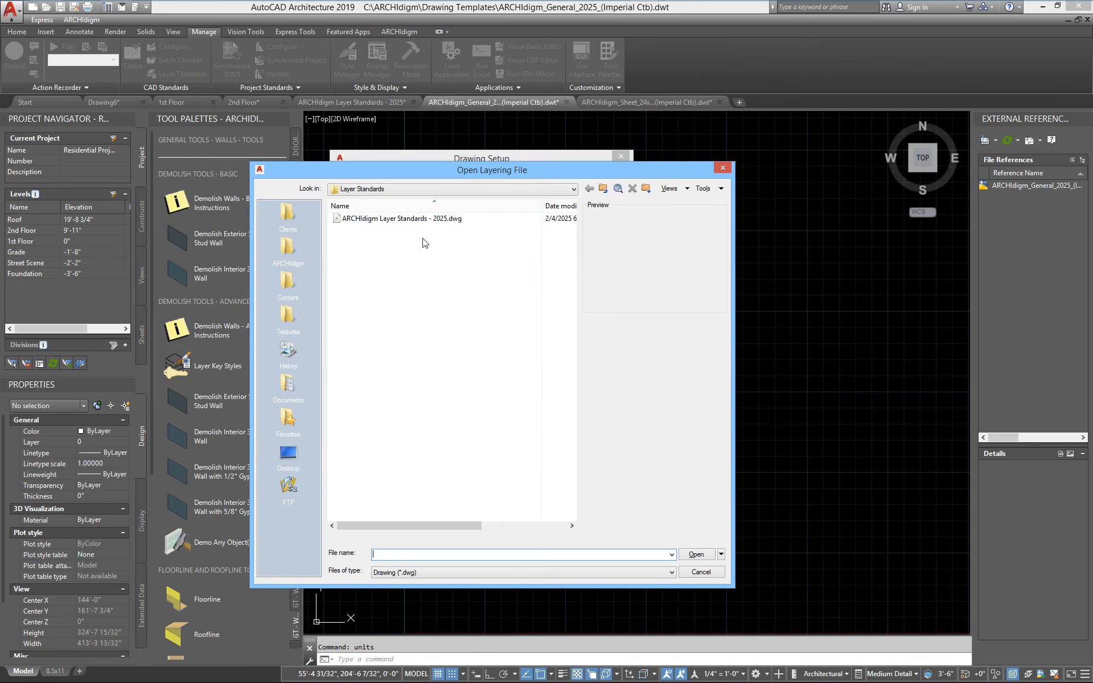
pyautogui.click(422, 190)
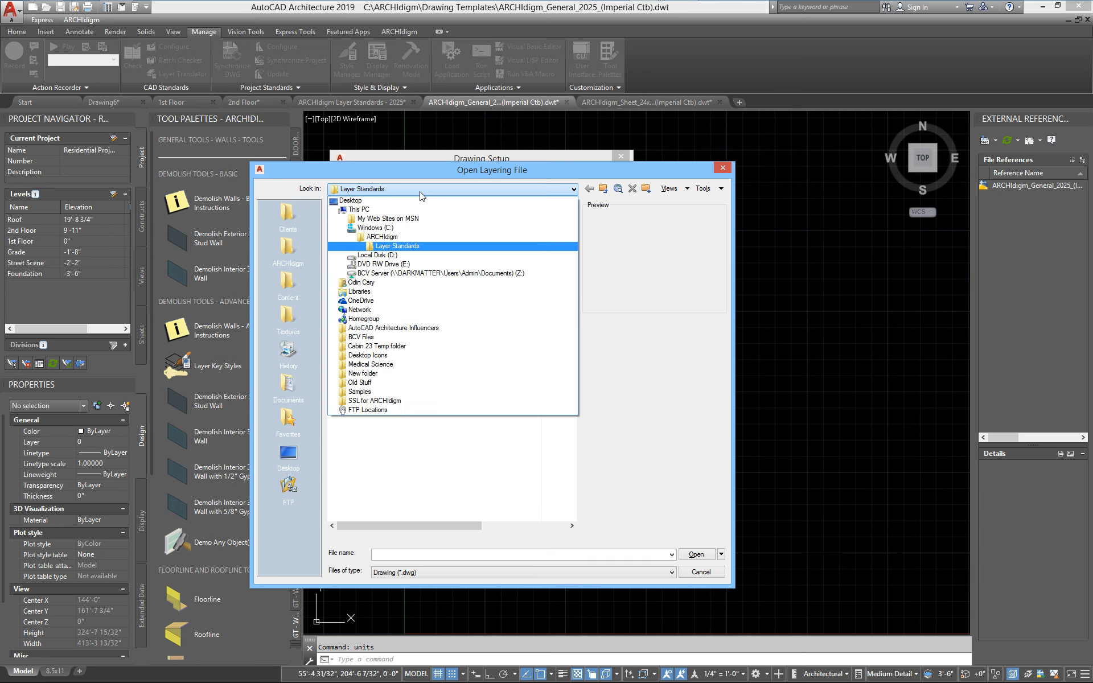
pyautogui.click(385, 229)
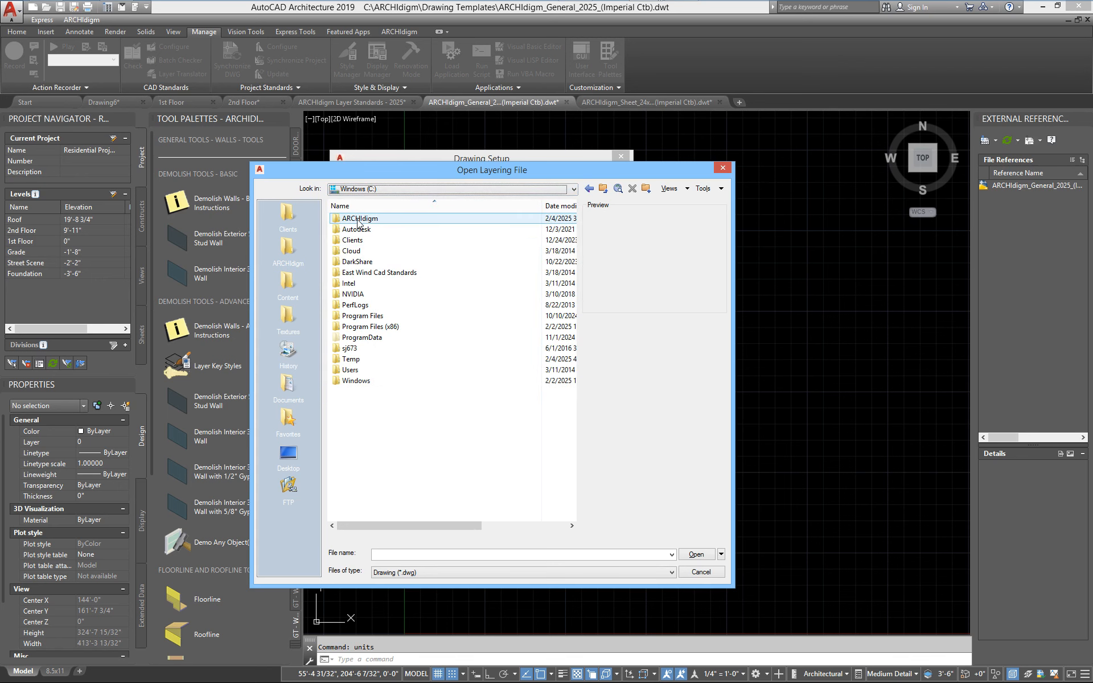
pyautogui.doubleClick(358, 220)
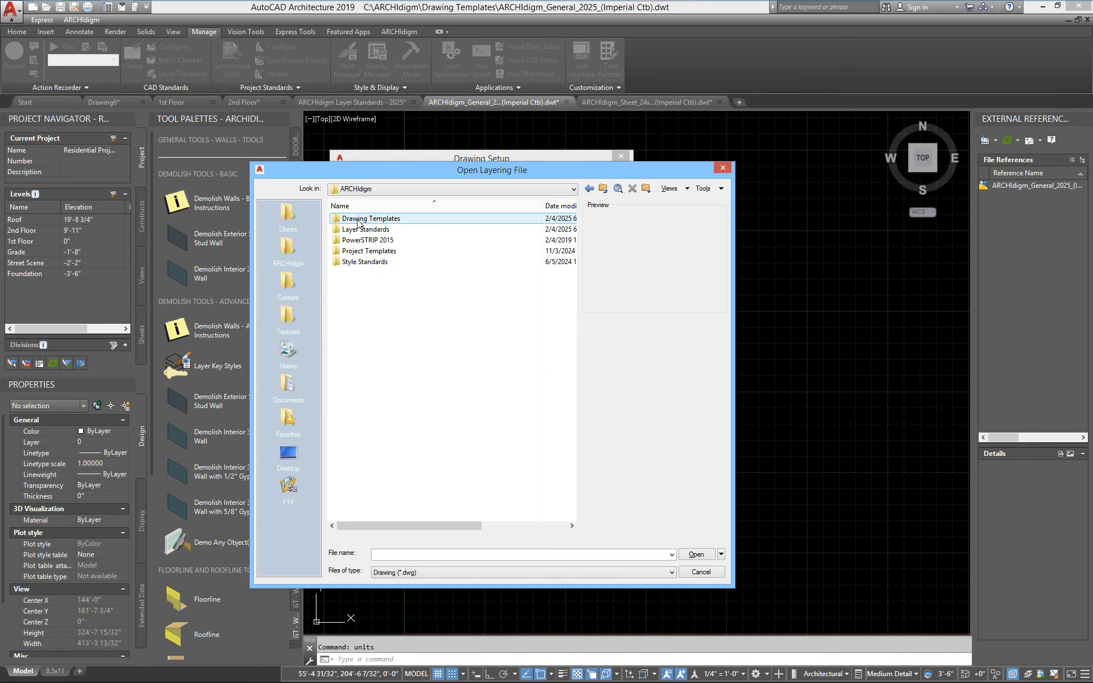
pyautogui.doubleClick(362, 229)
pyautogui.click(361, 220)
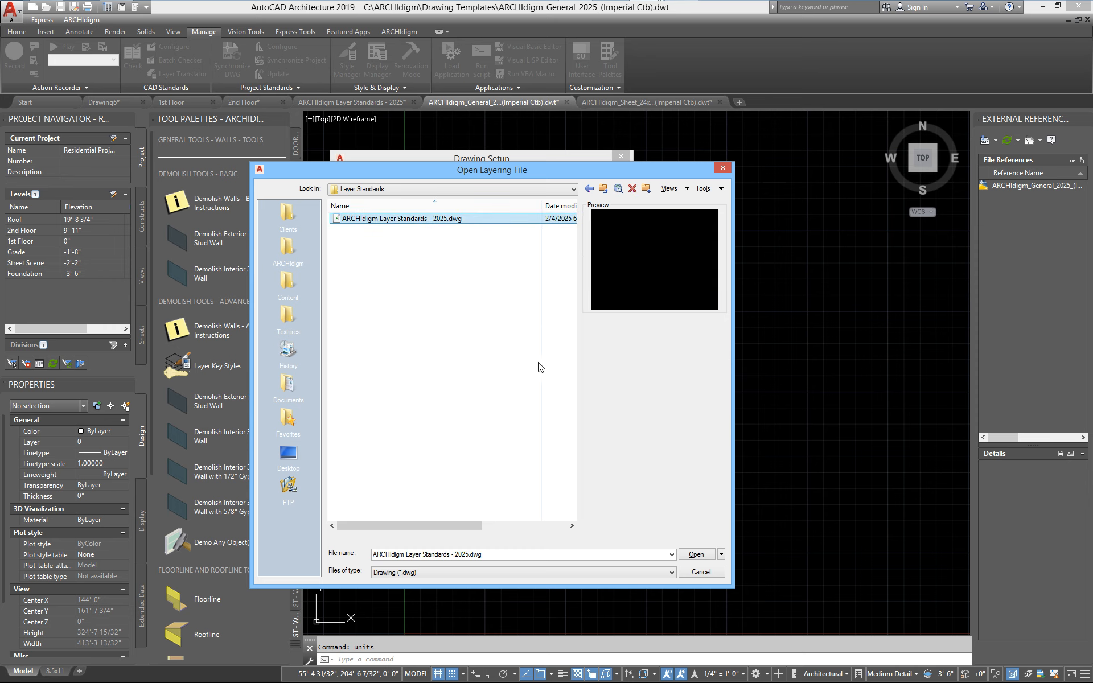
pyautogui.click(708, 557)
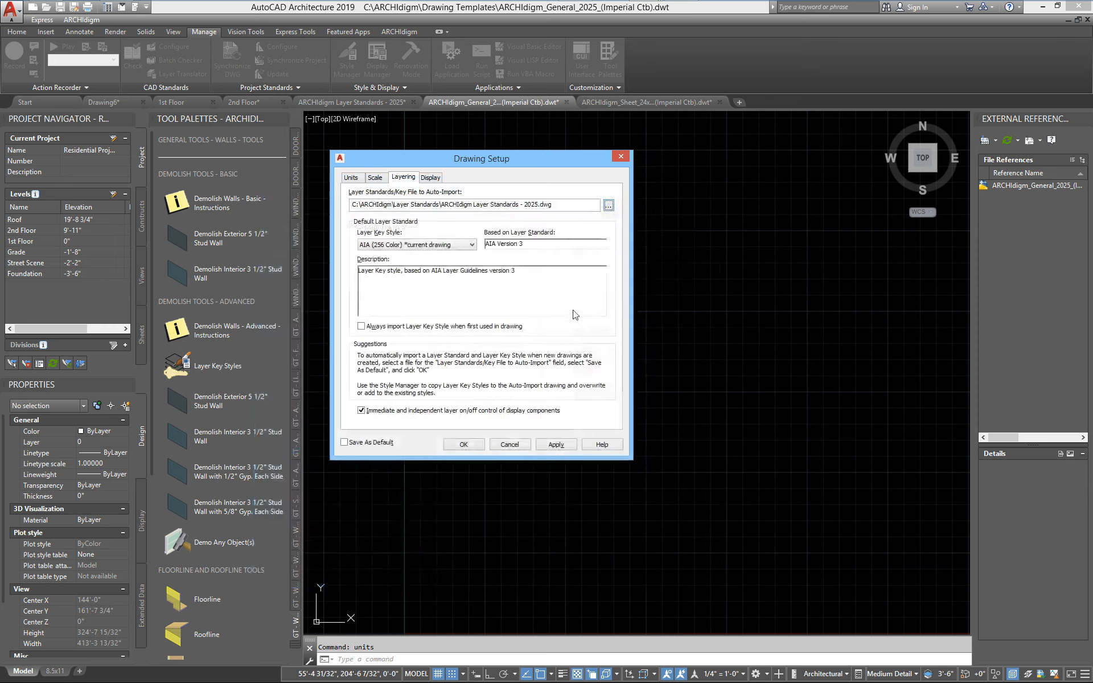
# Choose the AIA (256 Color) layer key style, turn on always importing it and Save As Default, apply the setup, and save the template
pyautogui.click(457, 246)
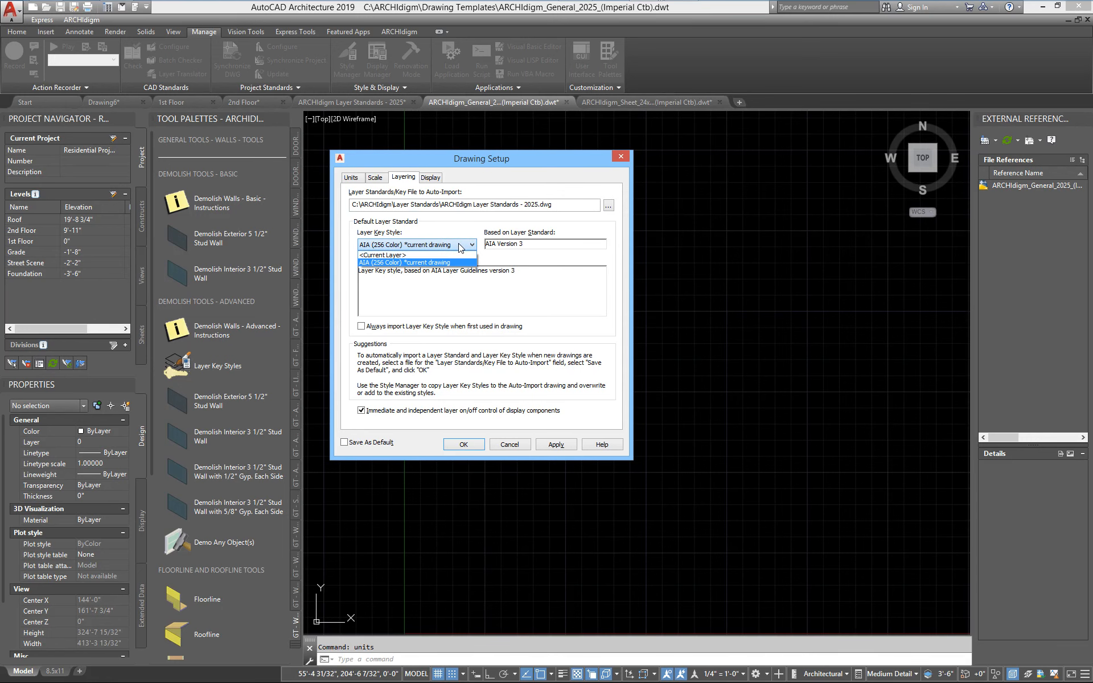
pyautogui.click(385, 264)
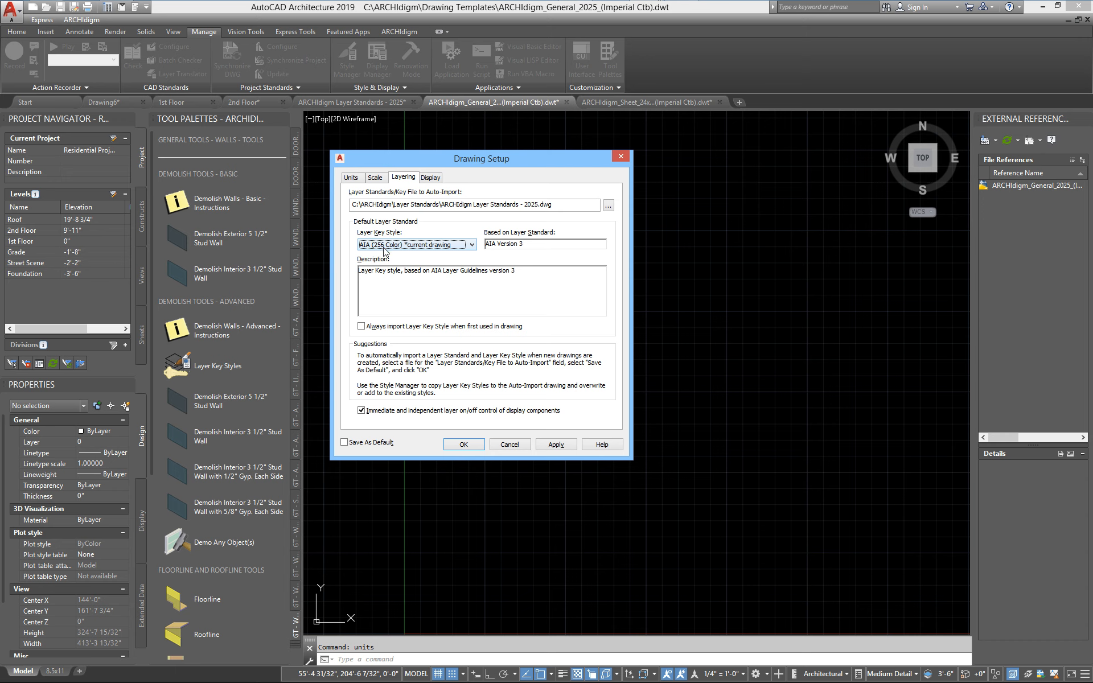
pyautogui.click(363, 327)
pyautogui.click(344, 442)
pyautogui.click(556, 445)
pyautogui.click(465, 445)
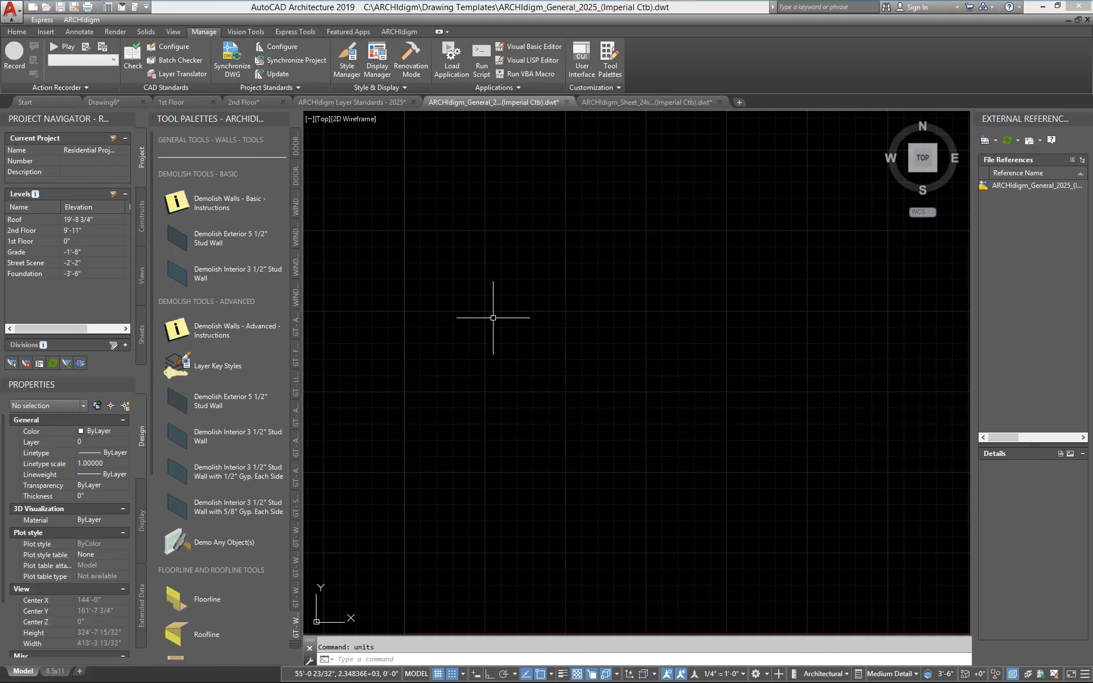
pyautogui.click(59, 8)
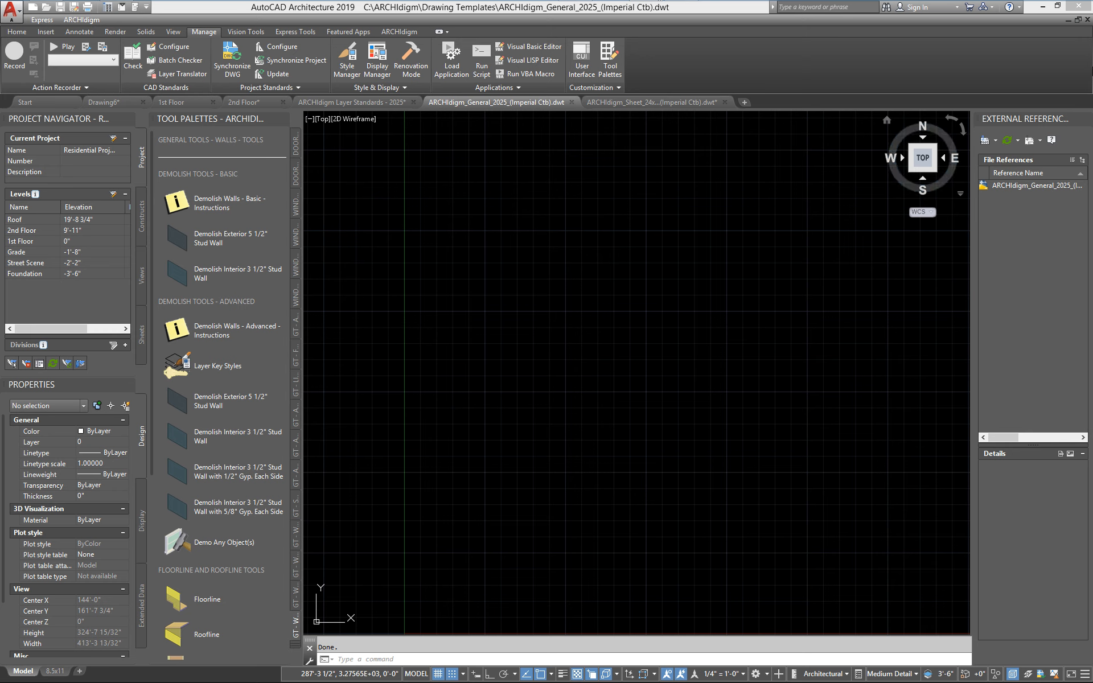
# Close both templates and the ARCHIdigm Layer Standards - 2025 drawing, saving the latter's changes, and switch to the 1st Floor drawing
pyautogui.click(571, 102)
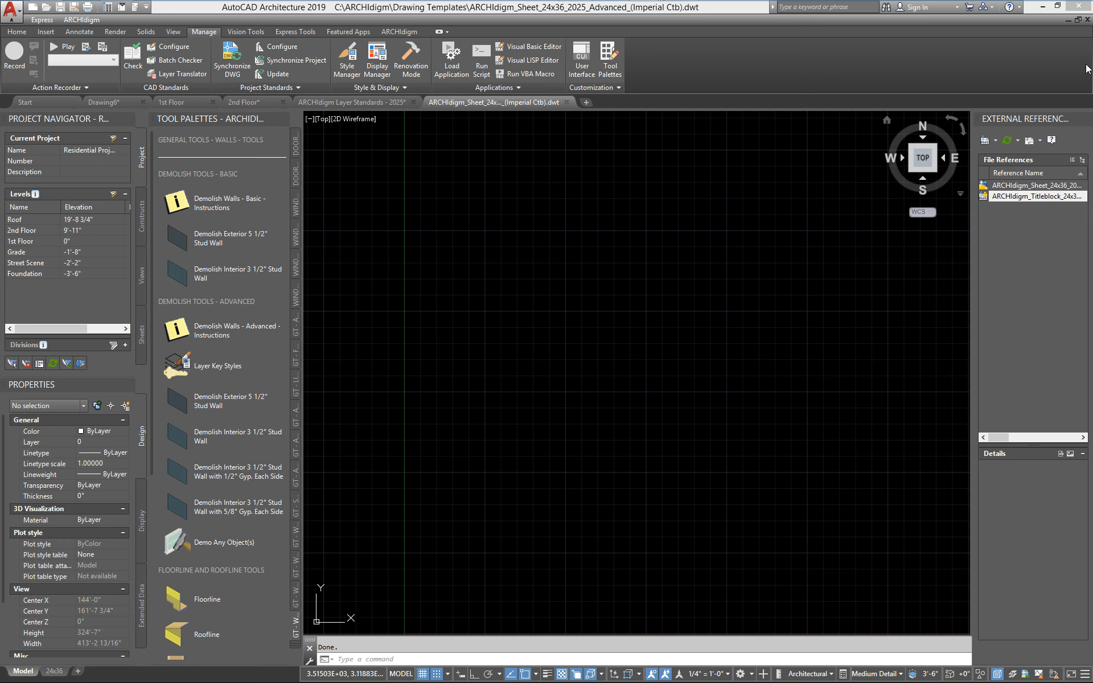
pyautogui.click(1087, 20)
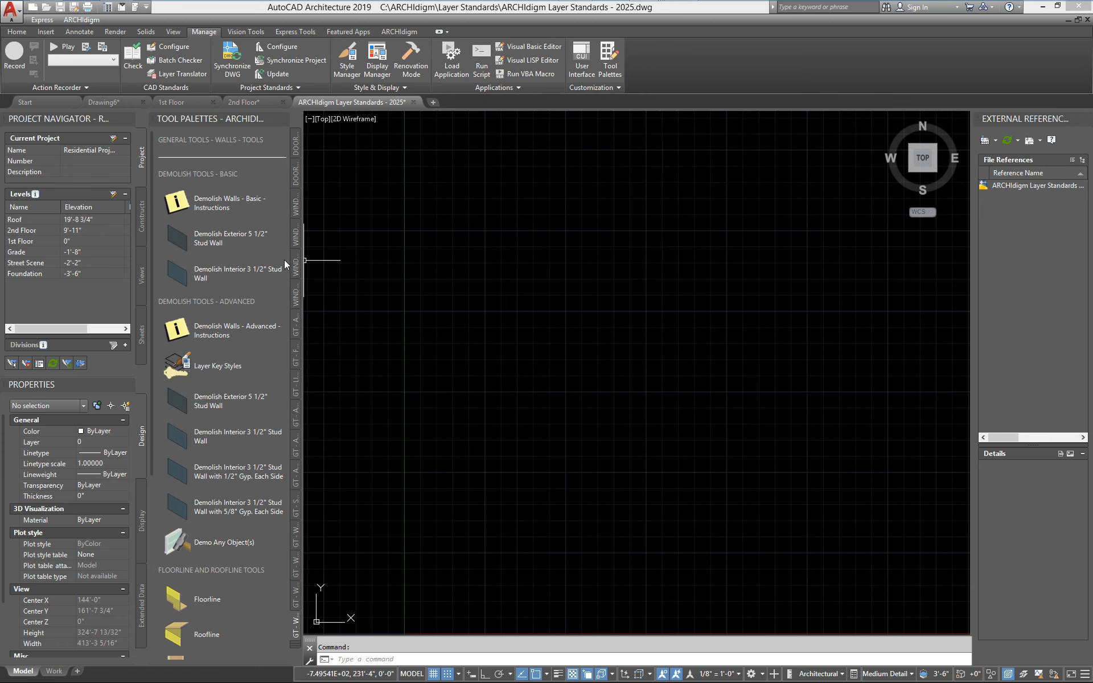
pyautogui.click(413, 102)
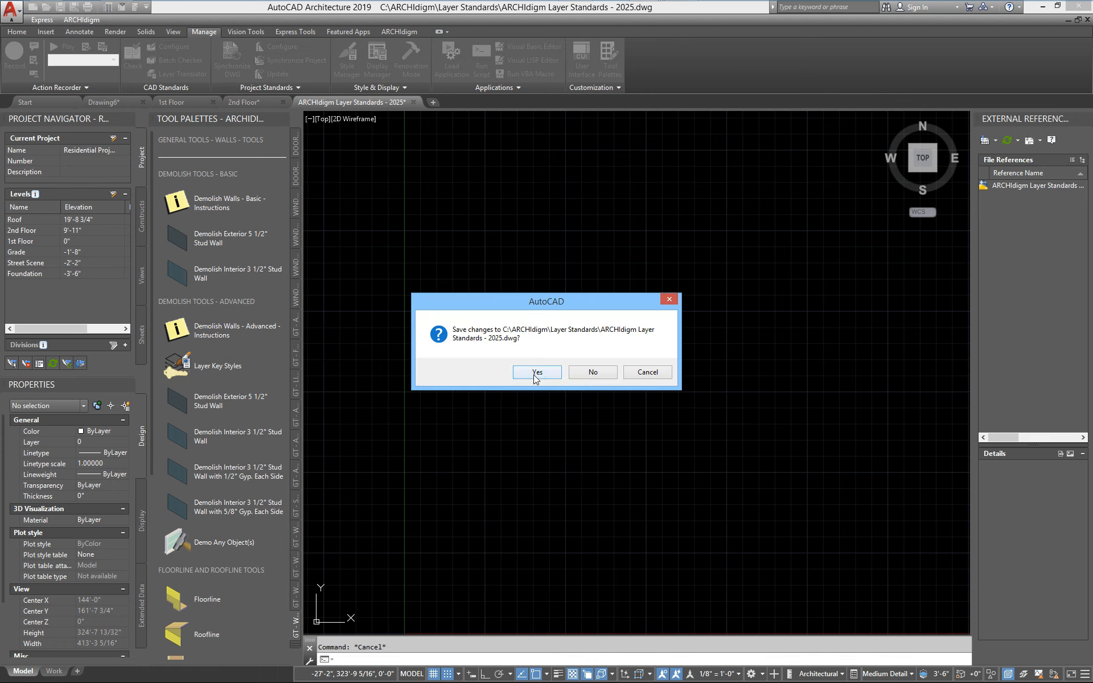
pyautogui.click(513, 377)
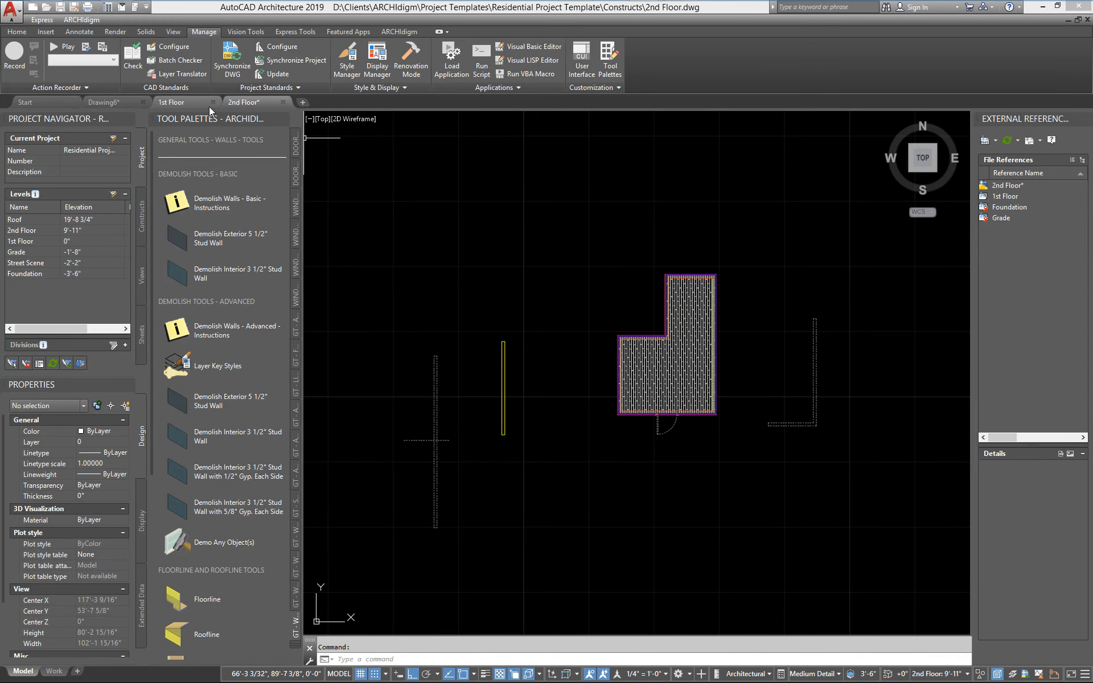
pyautogui.click(184, 101)
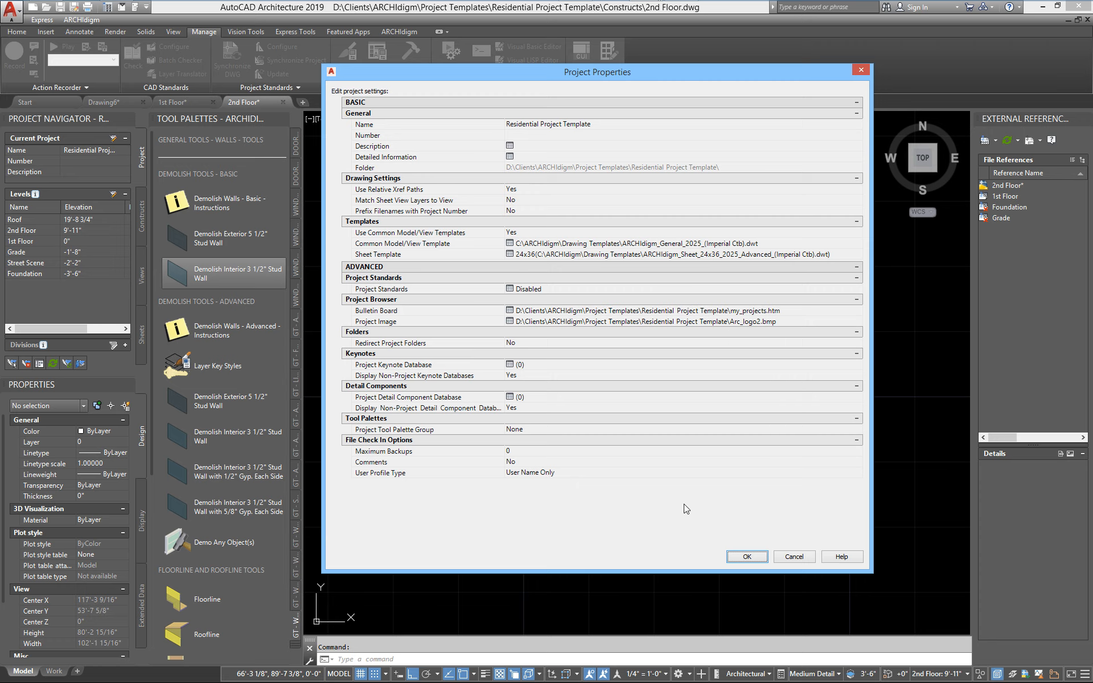
# Close the project properties, then reopen them and review the Configure AEC Project Standards settings, cancelling without changes
pyautogui.click(748, 557)
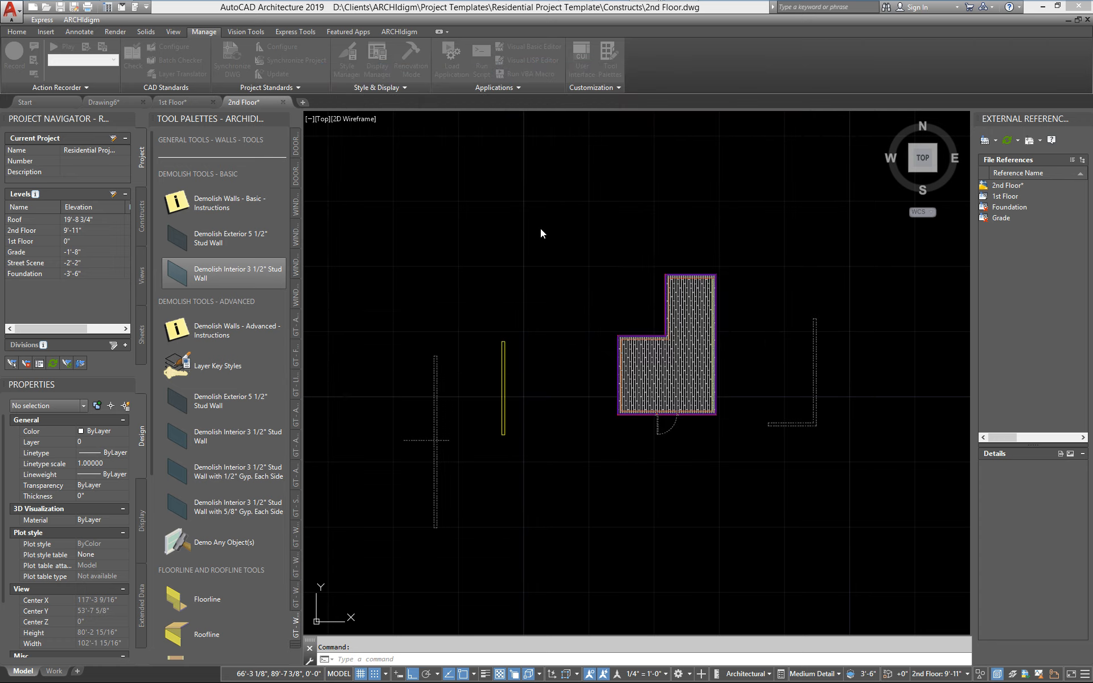
pyautogui.click(141, 216)
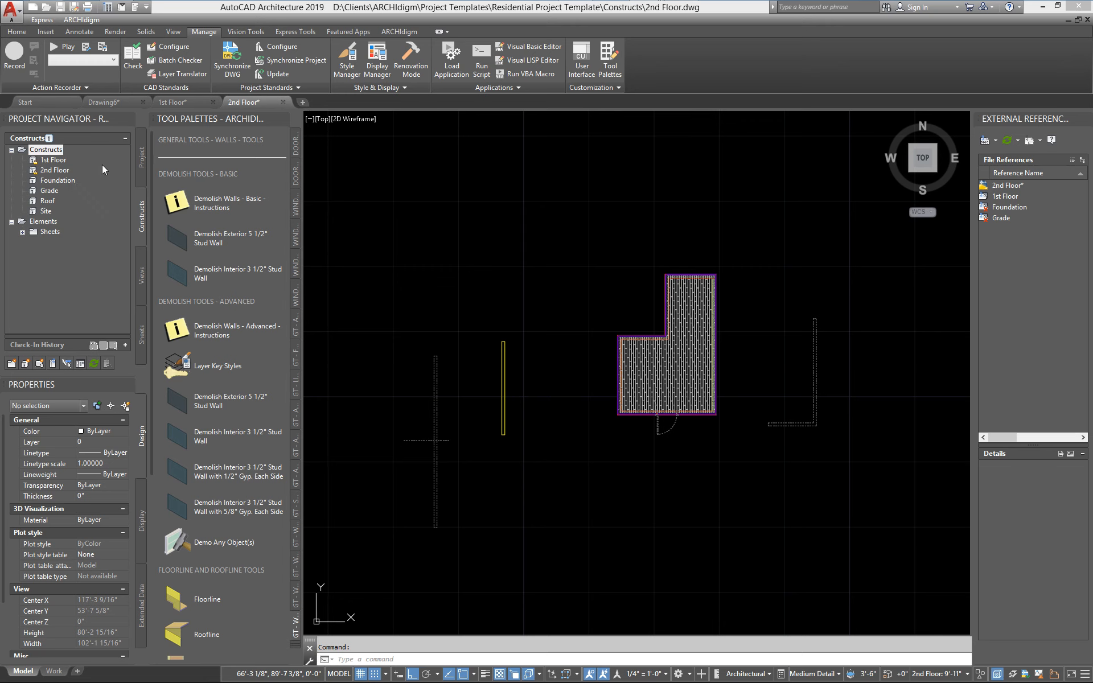
pyautogui.click(139, 150)
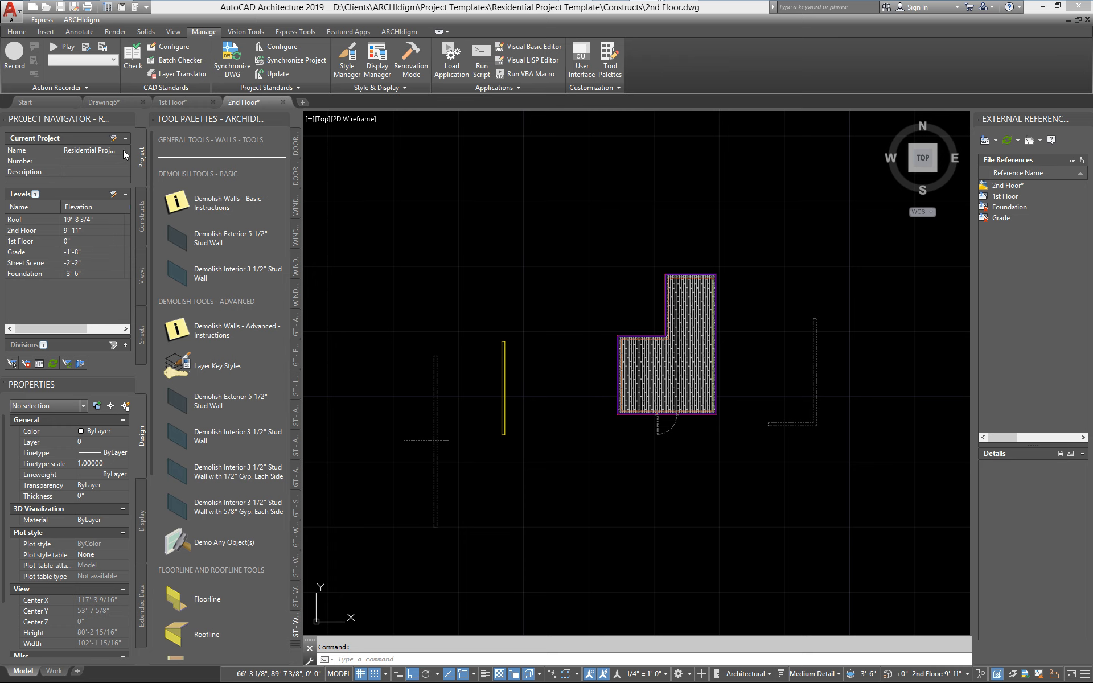
pyautogui.click(112, 138)
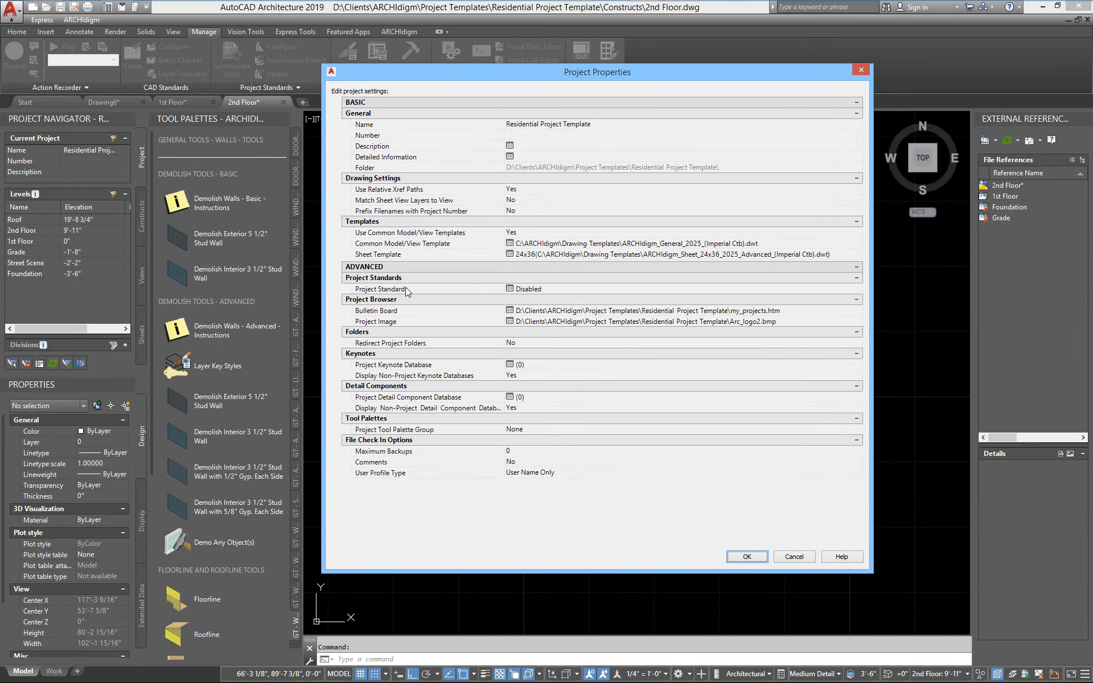
pyautogui.click(513, 290)
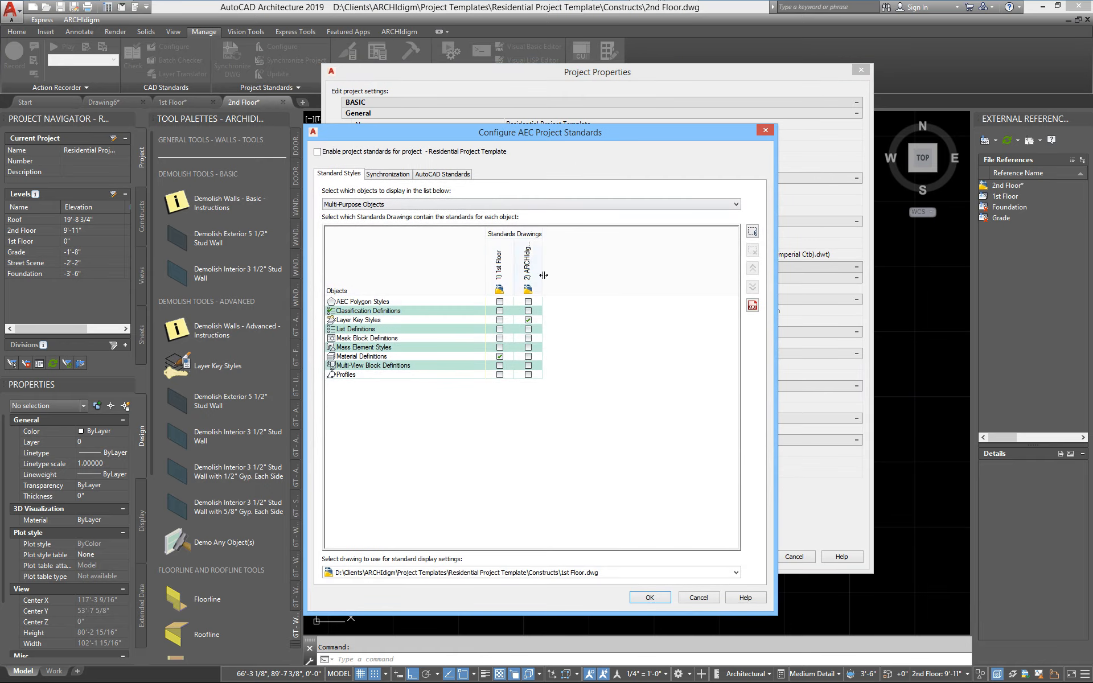
pyautogui.click(698, 598)
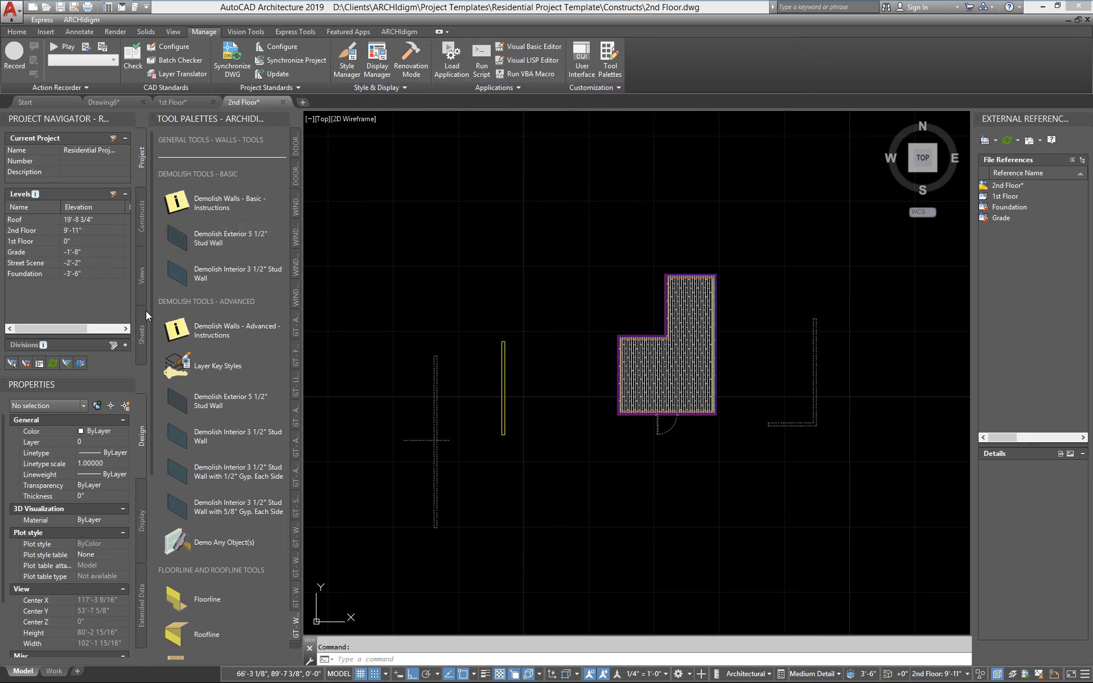
# Add a new construct named Upper Roof, assign it to the Roof level, and open it for editing
pyautogui.click(142, 204)
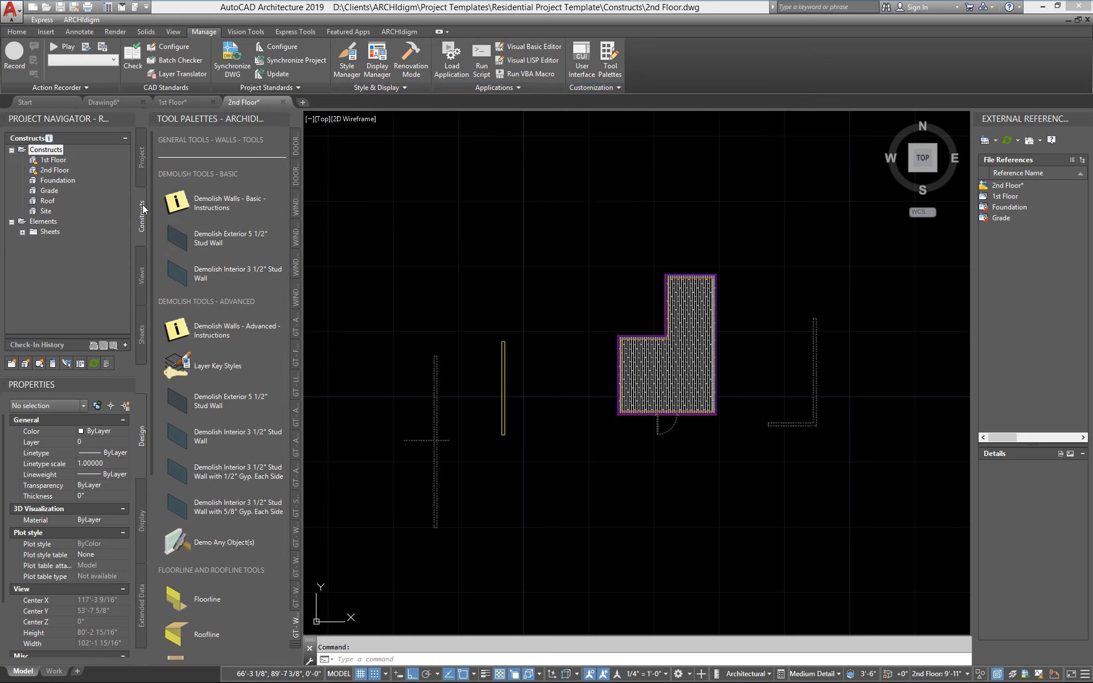
pyautogui.rightClick(46, 151)
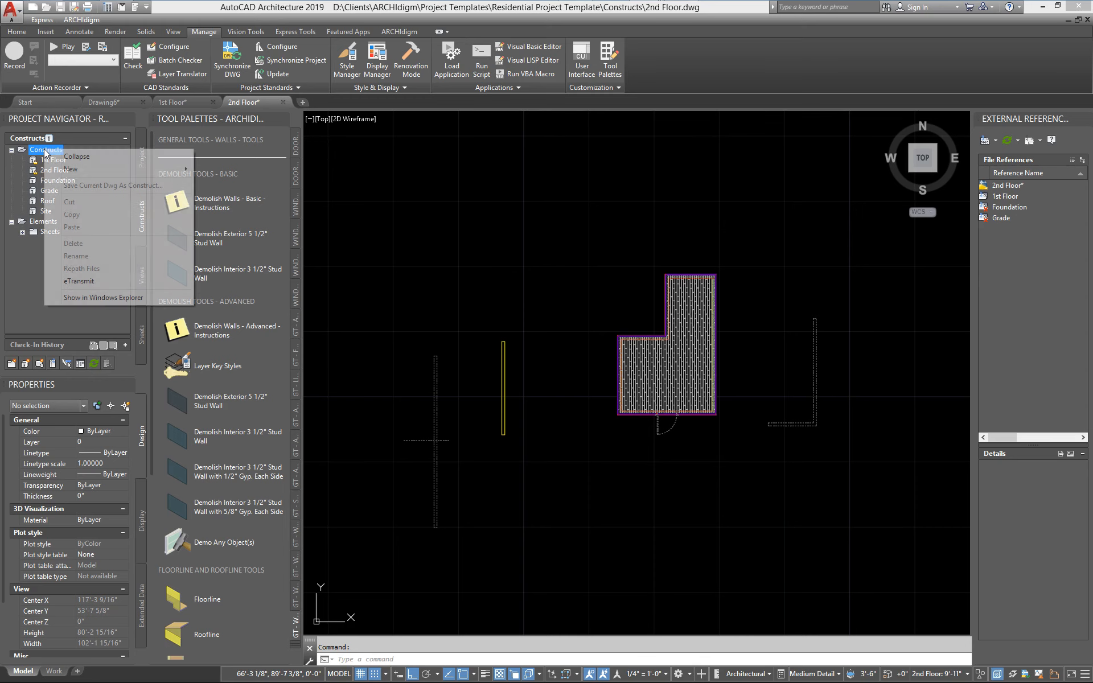
pyautogui.moveTo(74, 169)
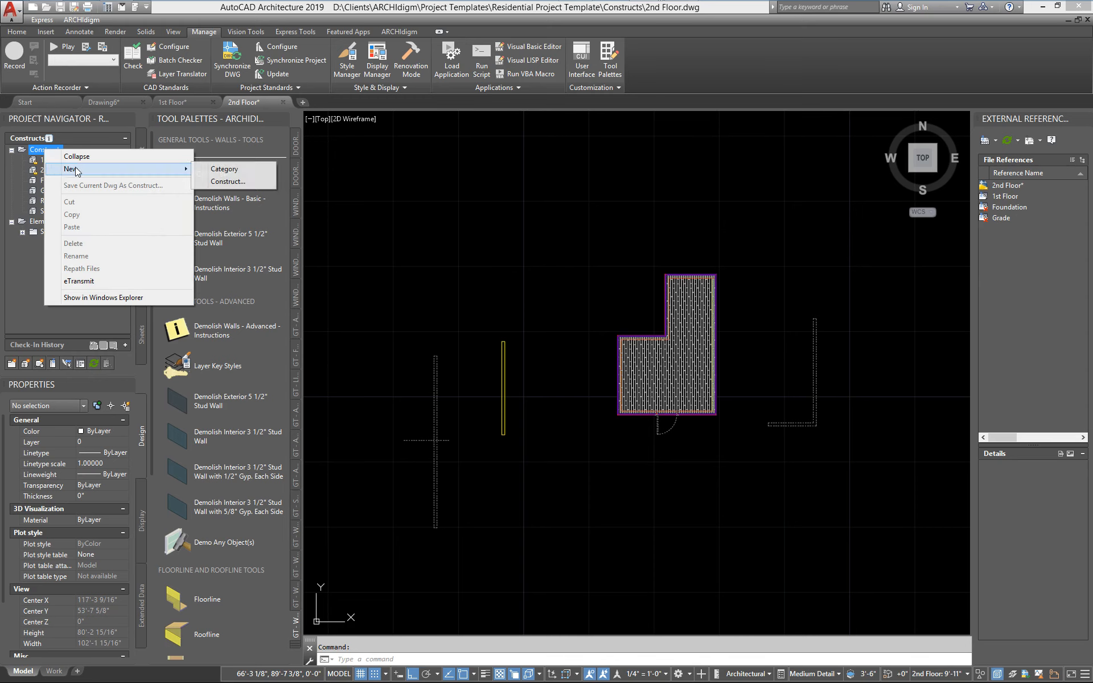
pyautogui.click(228, 182)
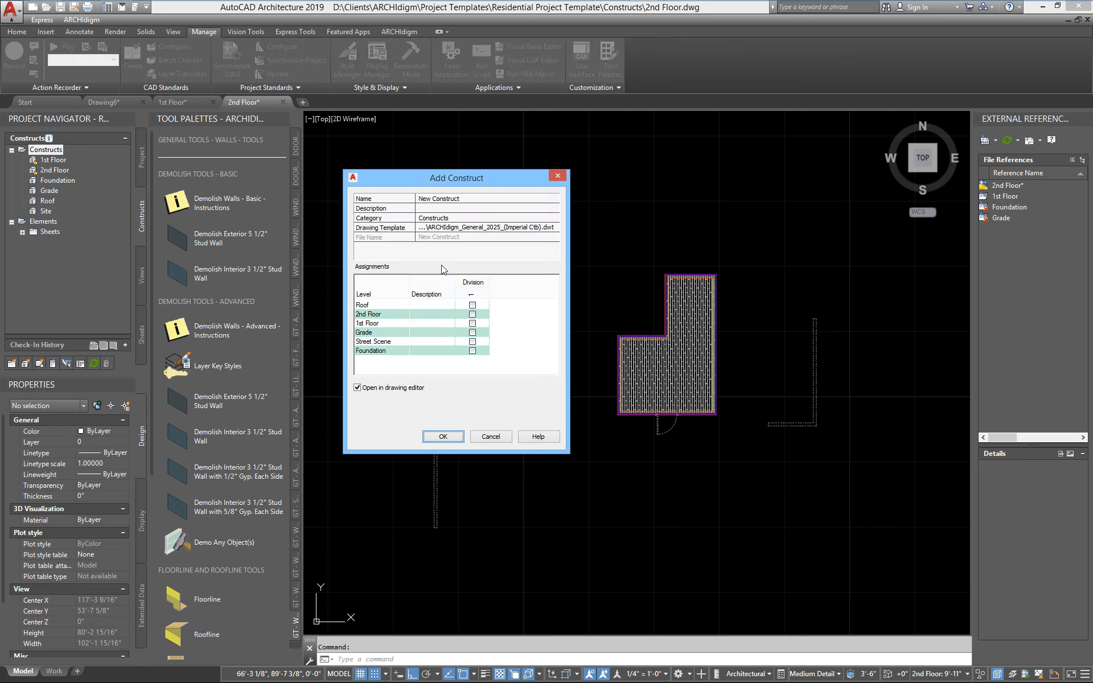
pyautogui.click(471, 209)
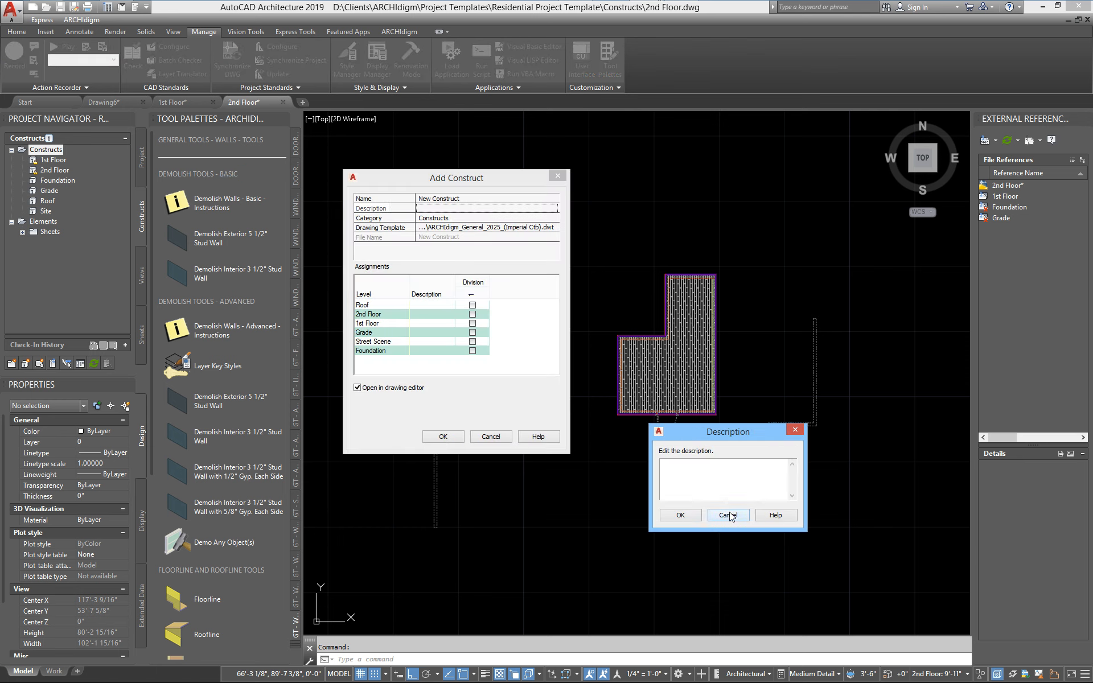
pyautogui.click(733, 517)
pyautogui.click(478, 197)
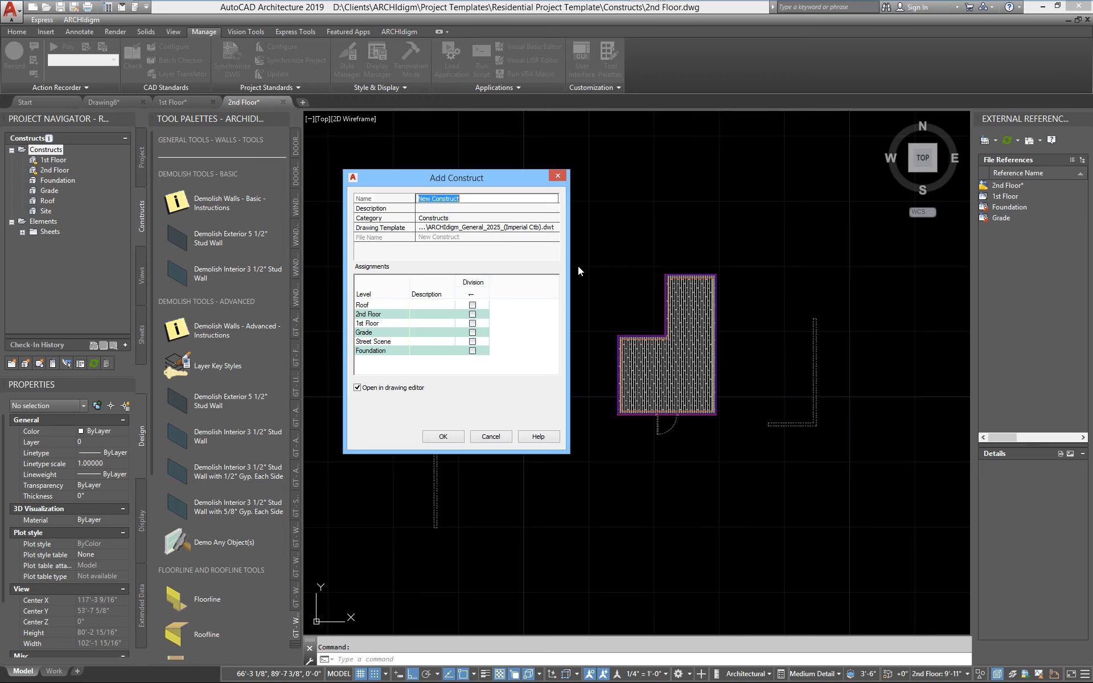
pyautogui.write('Upper Roof')
pyautogui.click(472, 306)
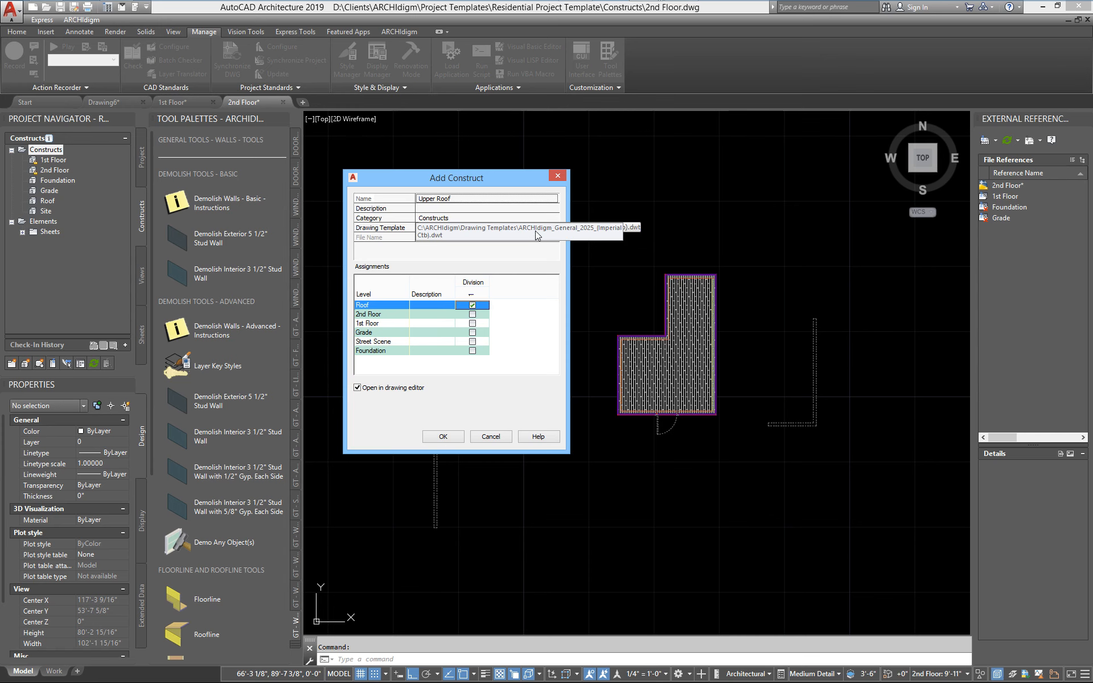
pyautogui.click(462, 433)
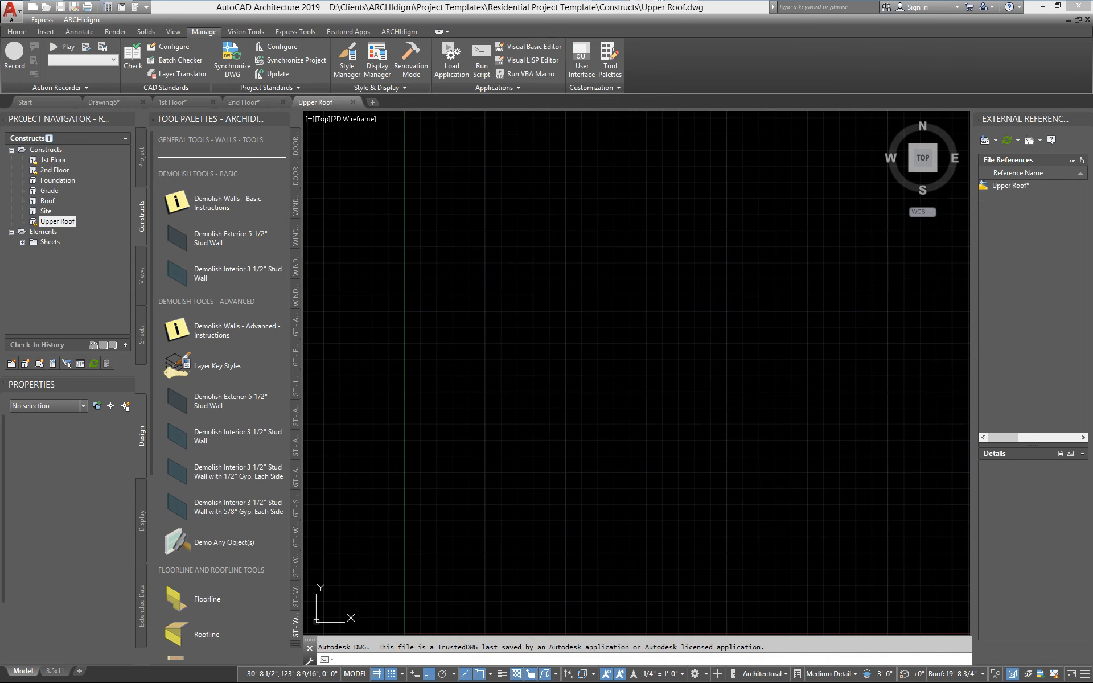
# Draw a diagonal wall in the Upper Roof drawing with the advanced Demolish Exterior 5 1/2" Stud Wall tool
pyautogui.click(182, 401)
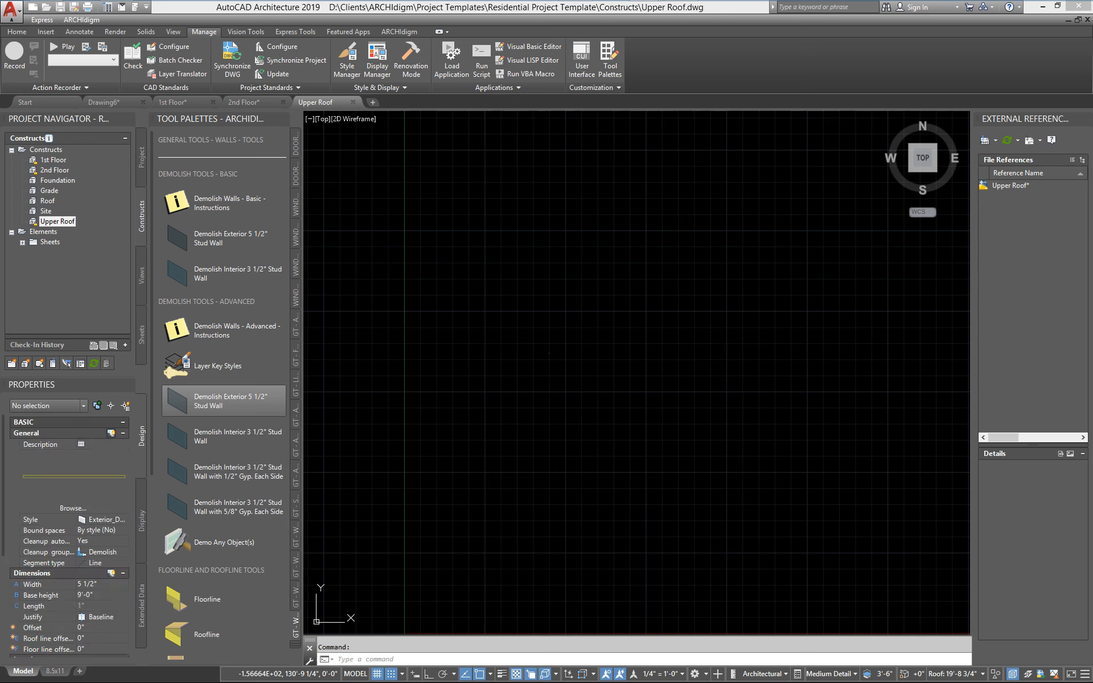
pyautogui.click(562, 380)
pyautogui.scroll(6, 573, 374)
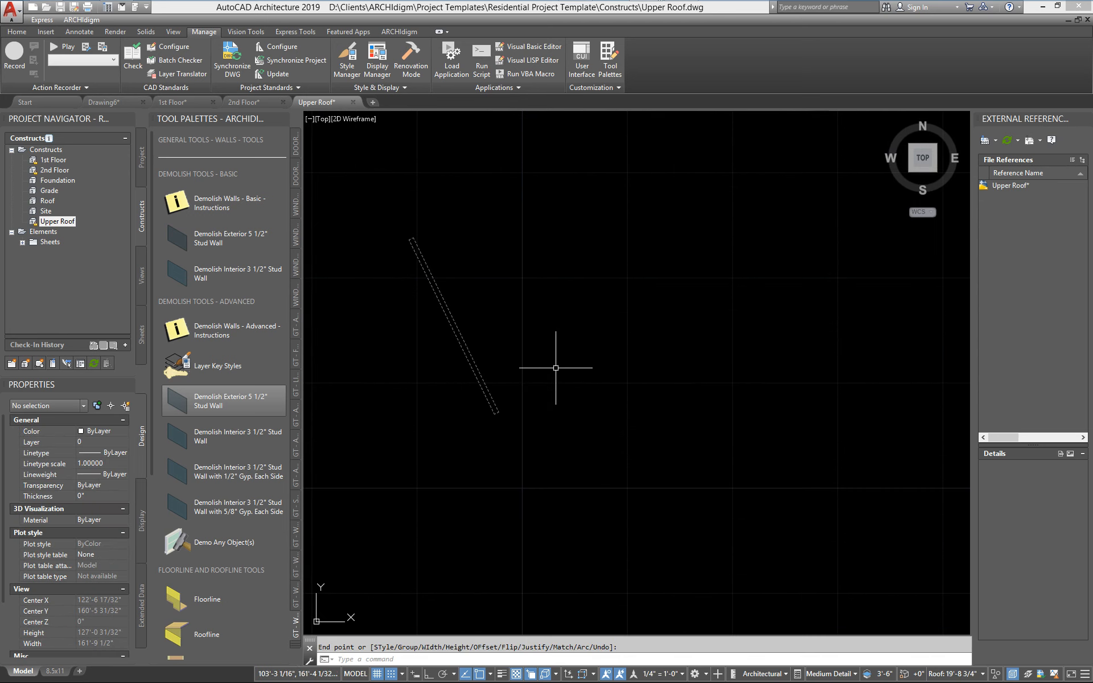
pyautogui.moveTo(472, 366); pyautogui.dragTo(427, 352, button='middle')
pyautogui.moveTo(465, 302); pyautogui.dragTo(566, 344, button='middle')
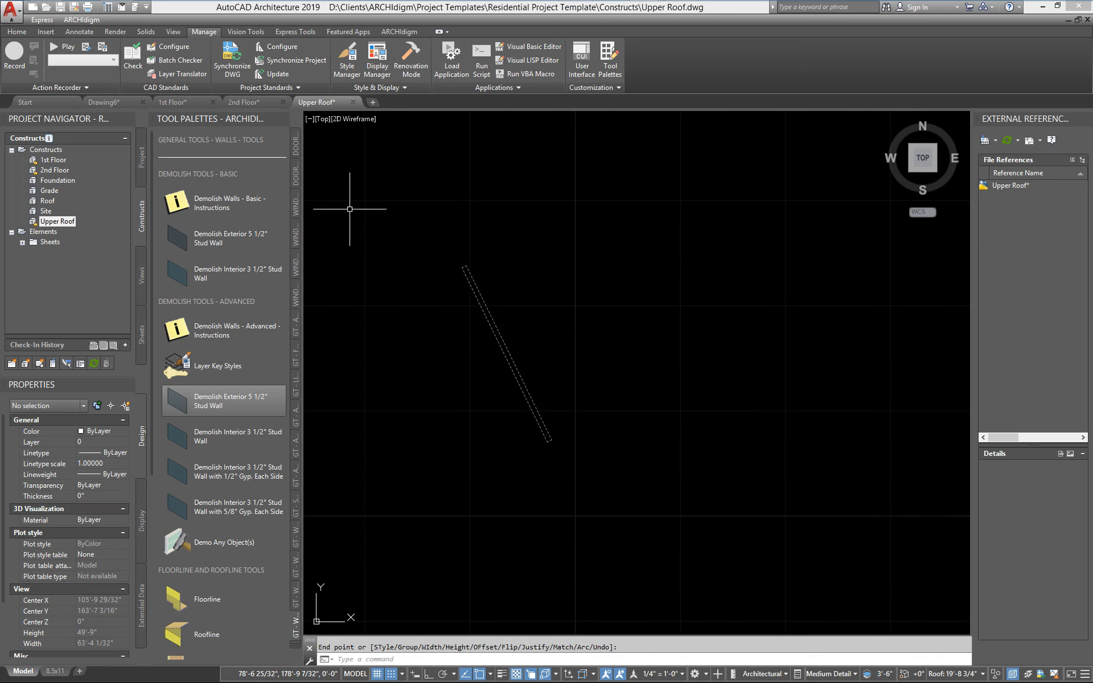
# Examine the DEMO and WALLDEMO keys of Upper Roof.dwg's AIA (256 Color) layer key style in the Style Manager, then cancel out
pyautogui.click(347, 60)
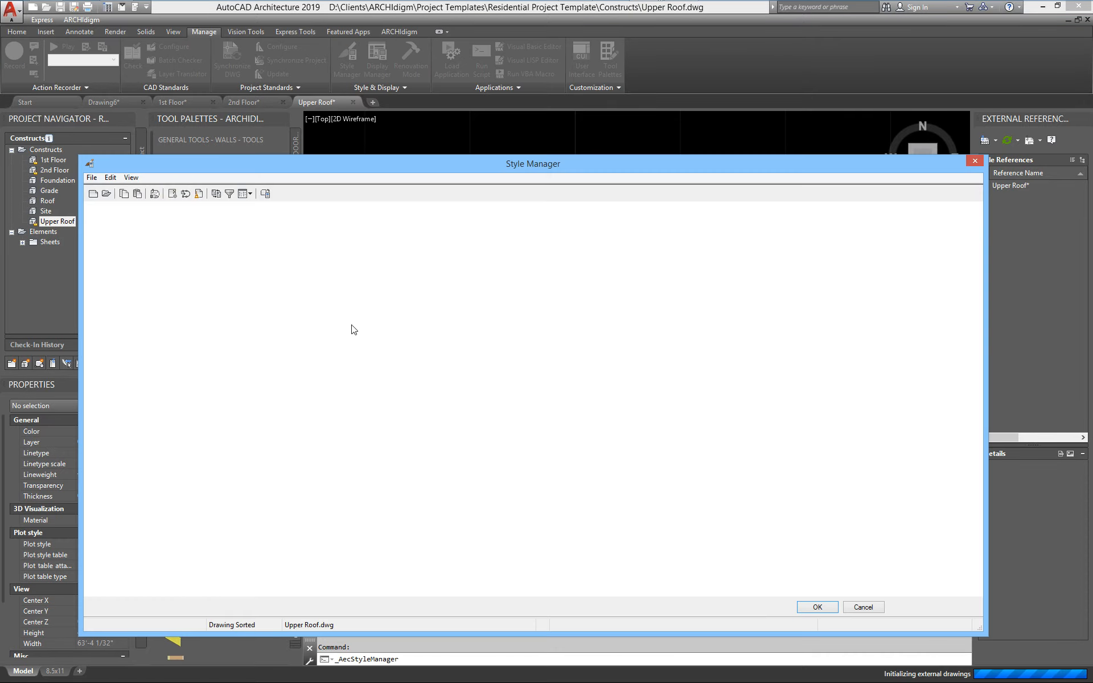
pyautogui.click(103, 280)
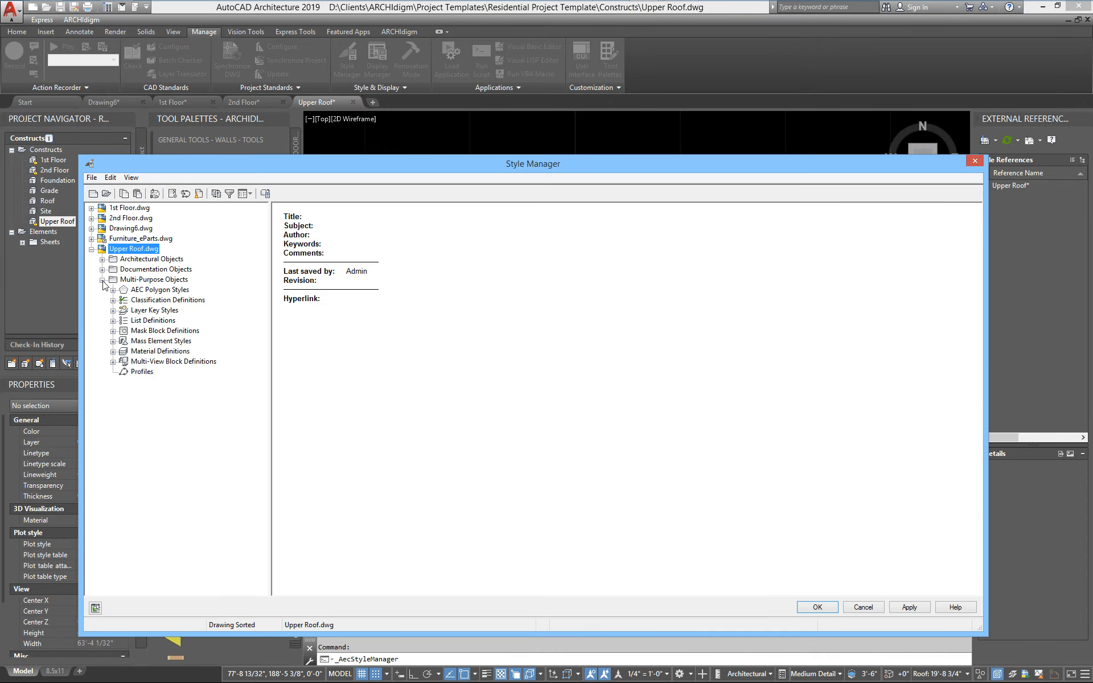
pyautogui.click(156, 311)
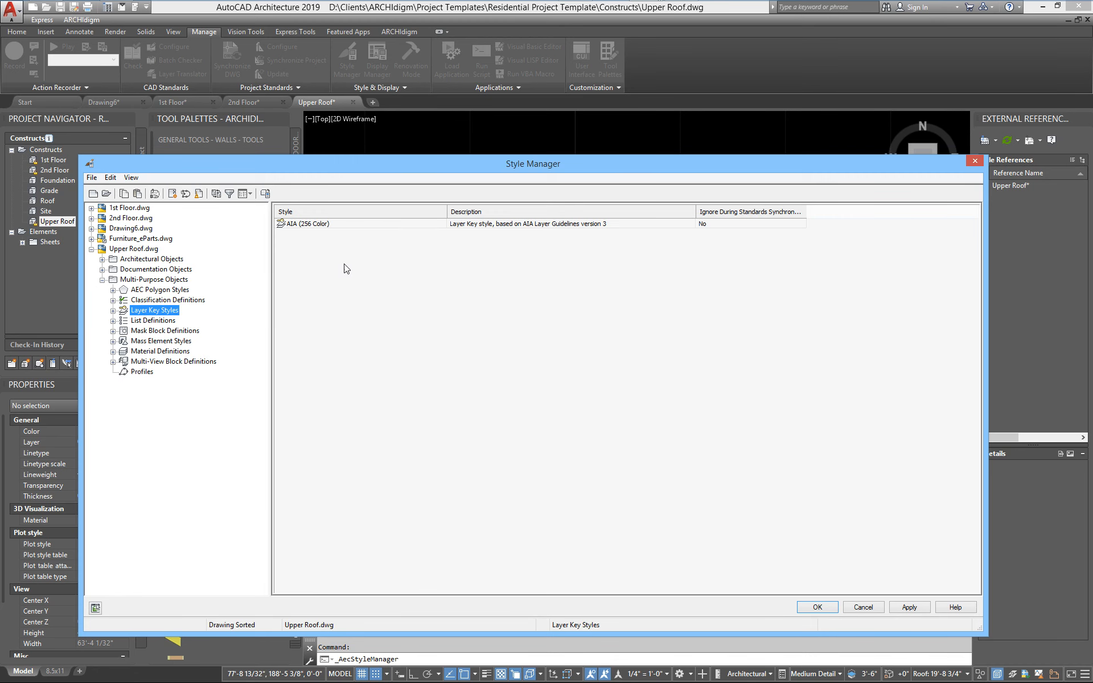
pyautogui.doubleClick(310, 224)
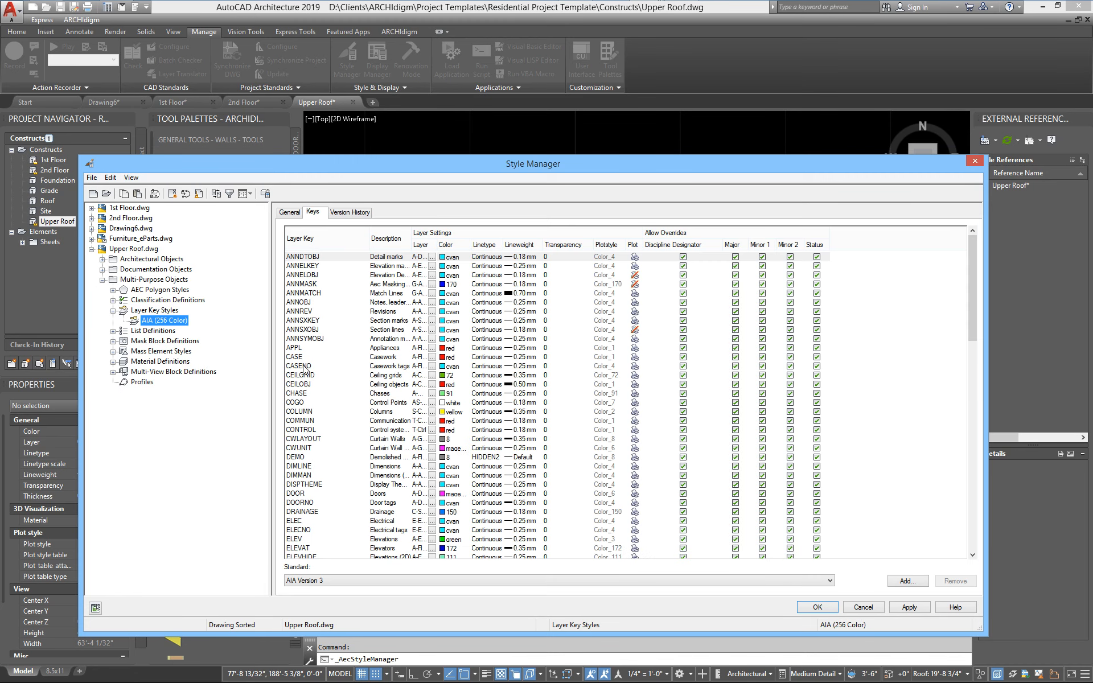
pyautogui.doubleClick(297, 457)
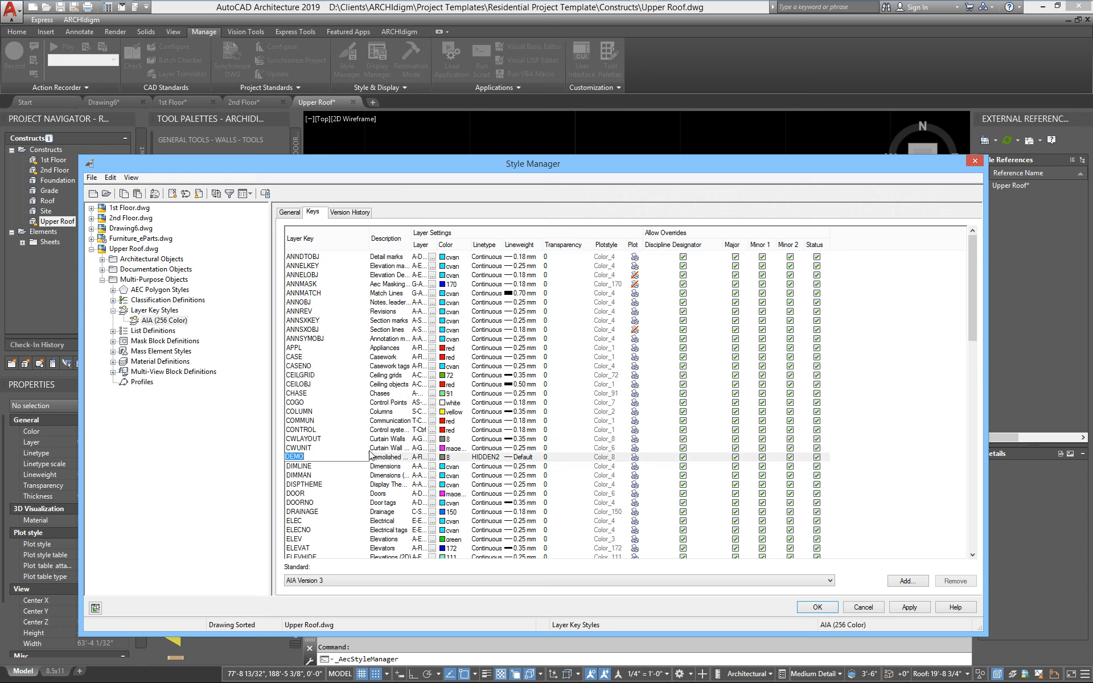
pyautogui.scroll(-20, 401, 460)
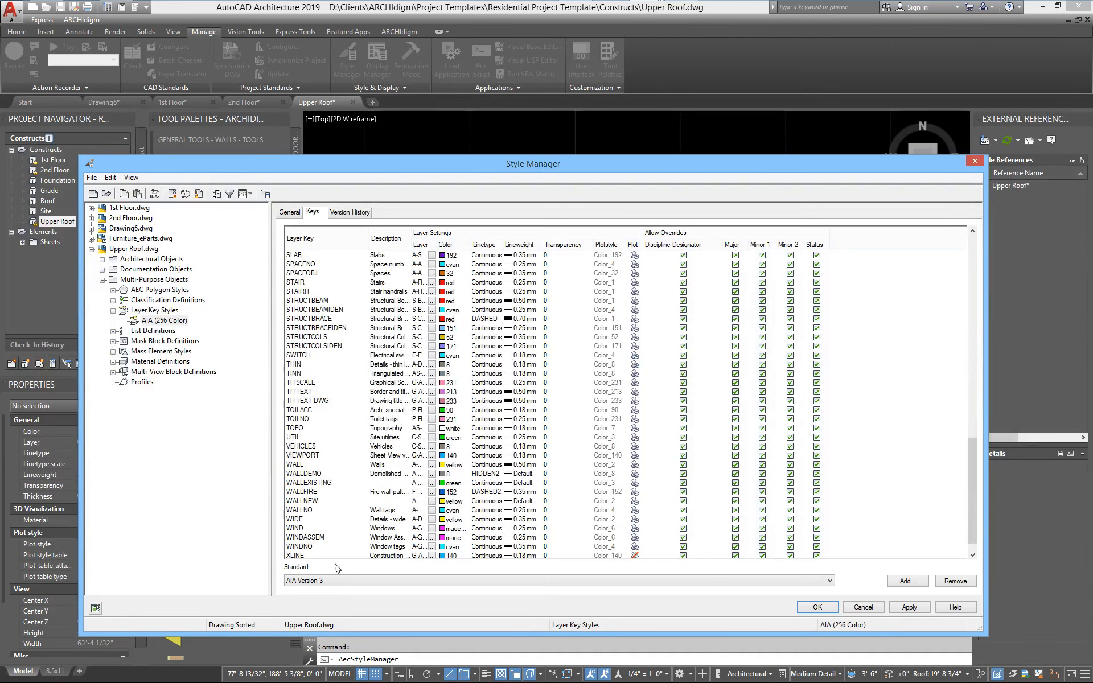
pyautogui.doubleClick(311, 474)
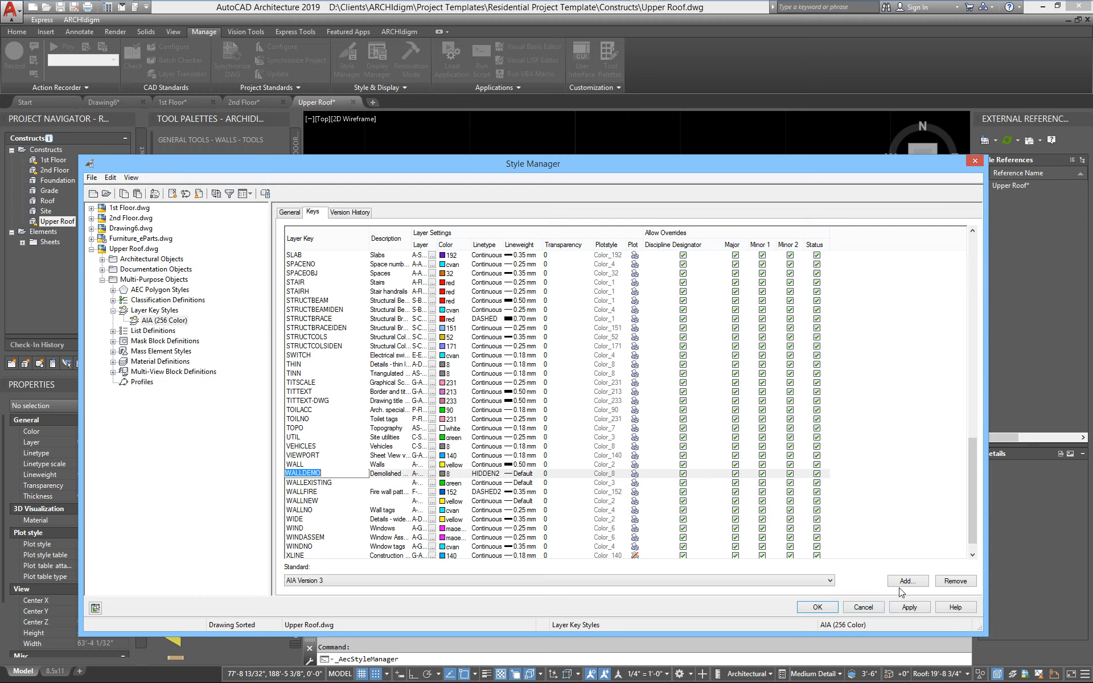
pyautogui.click(876, 608)
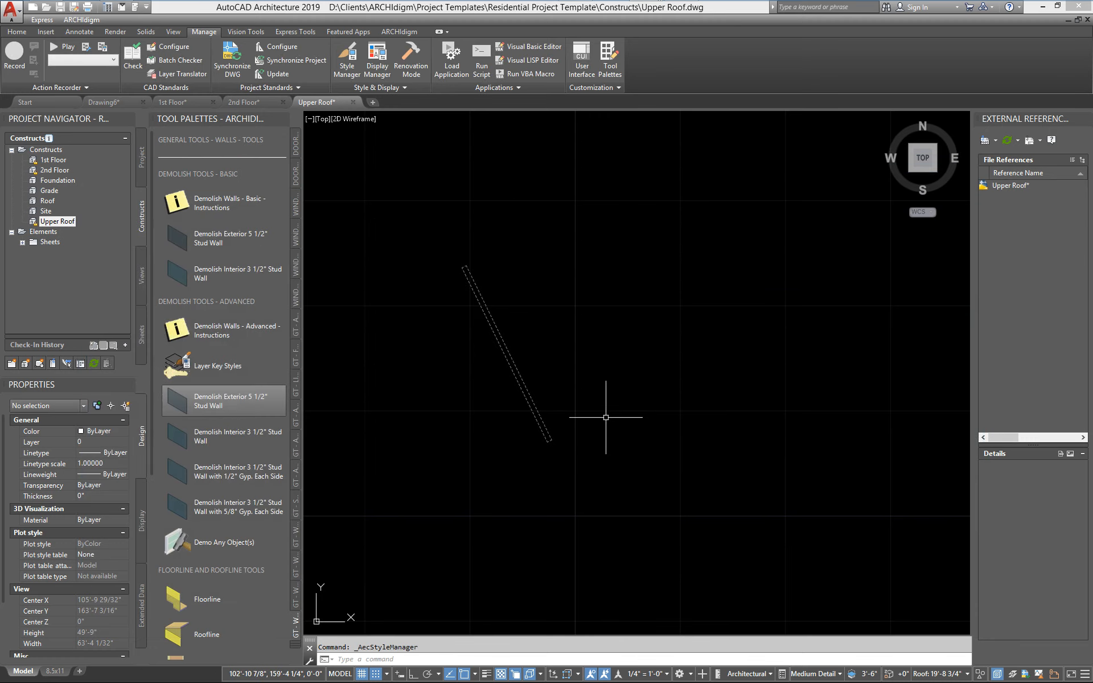